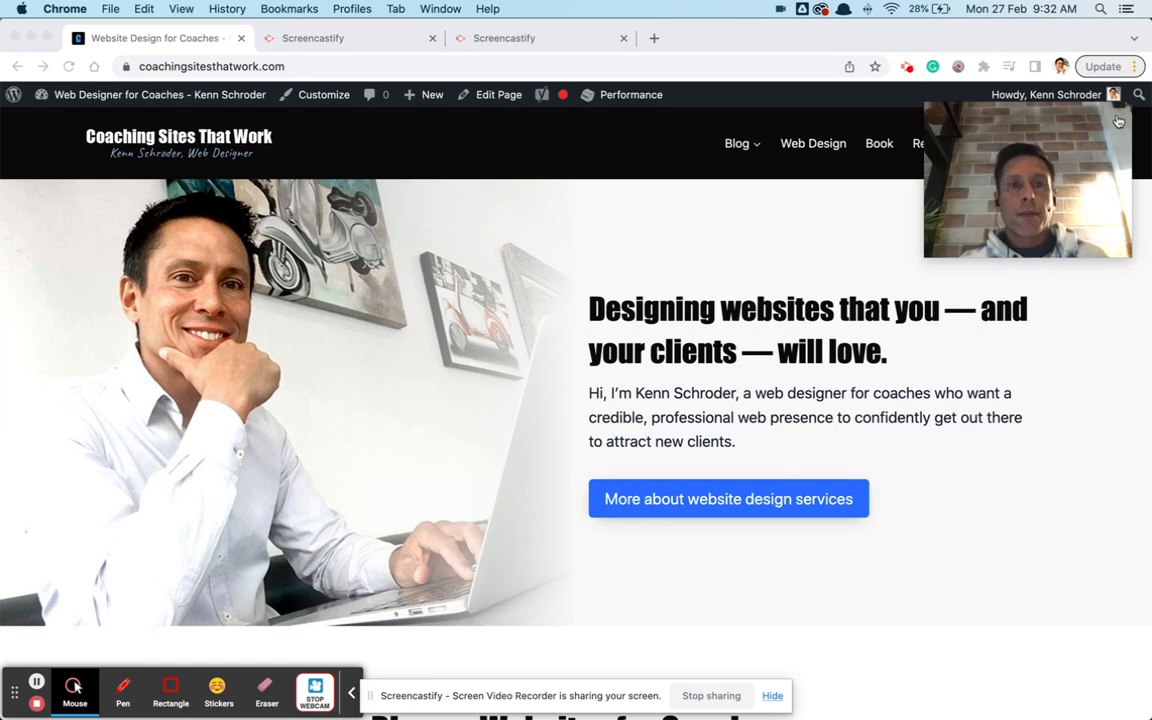
- Close the floating webcam preview and collapse the screen-recording toolbar
mouse_move(1120, 118)
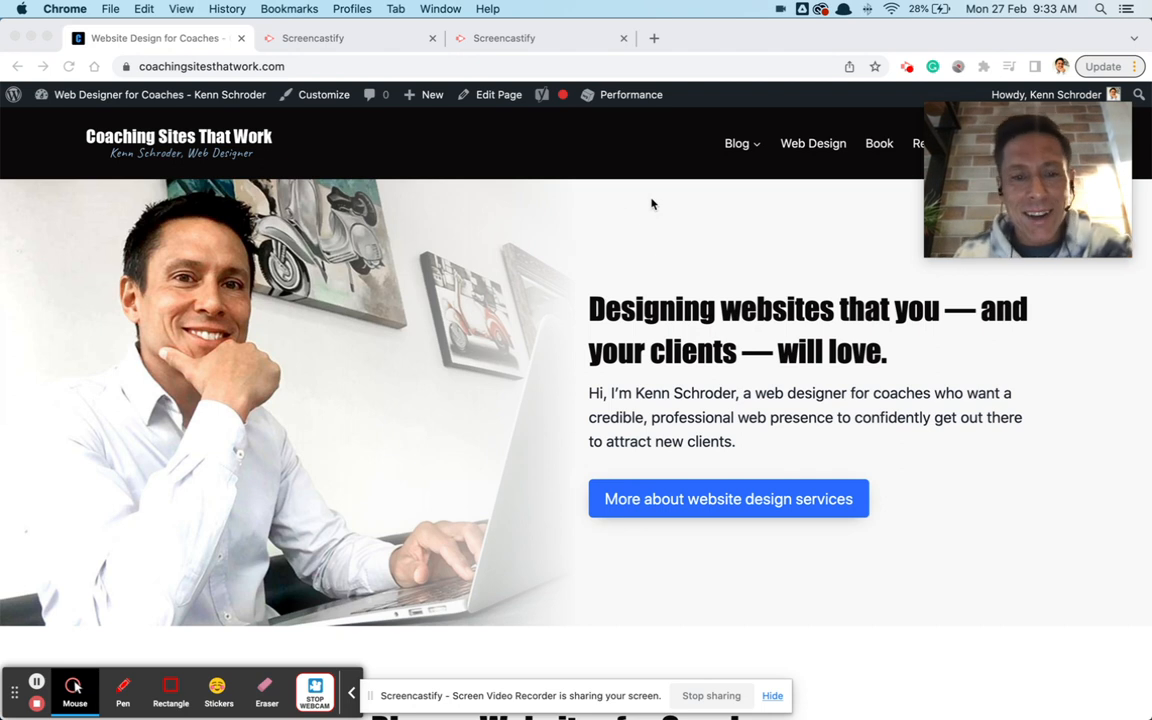
mouse_move(1079, 132)
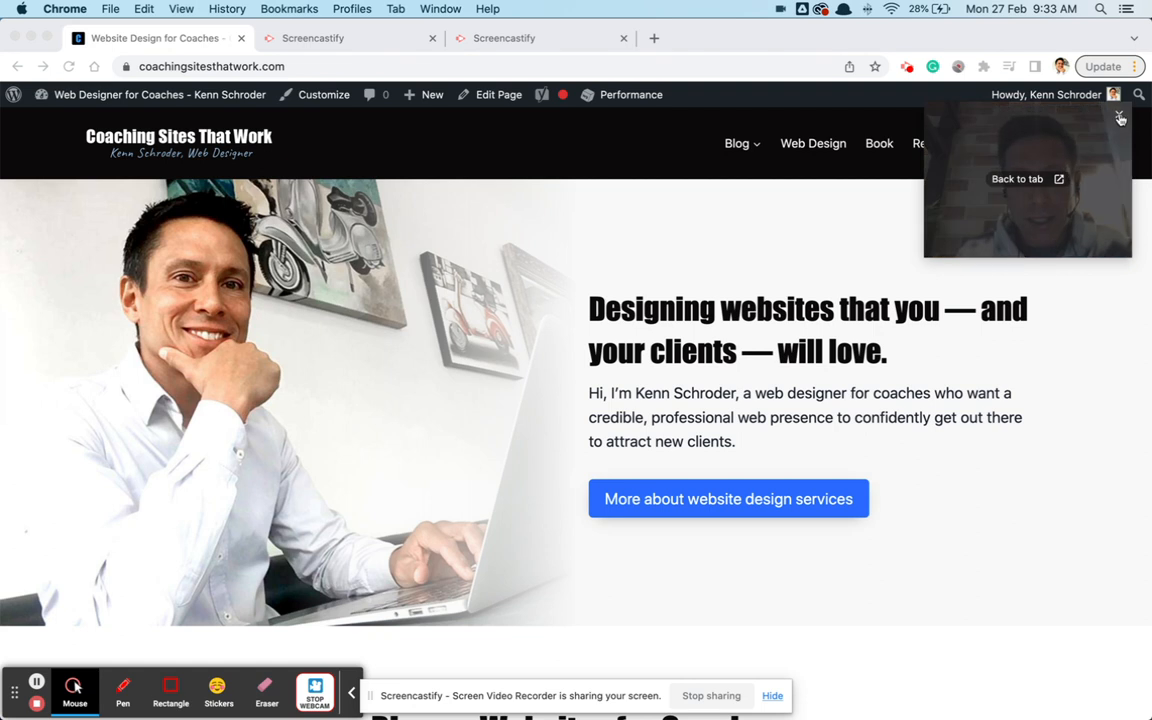
click(1120, 118)
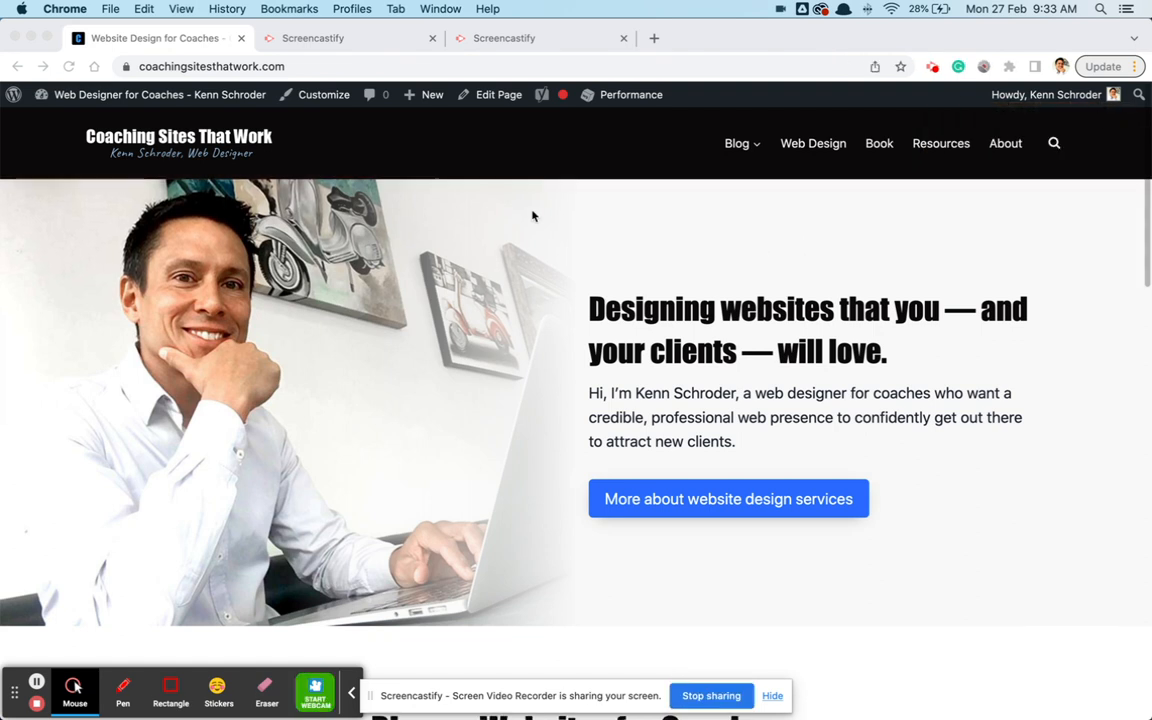
click(350, 697)
click(350, 697)
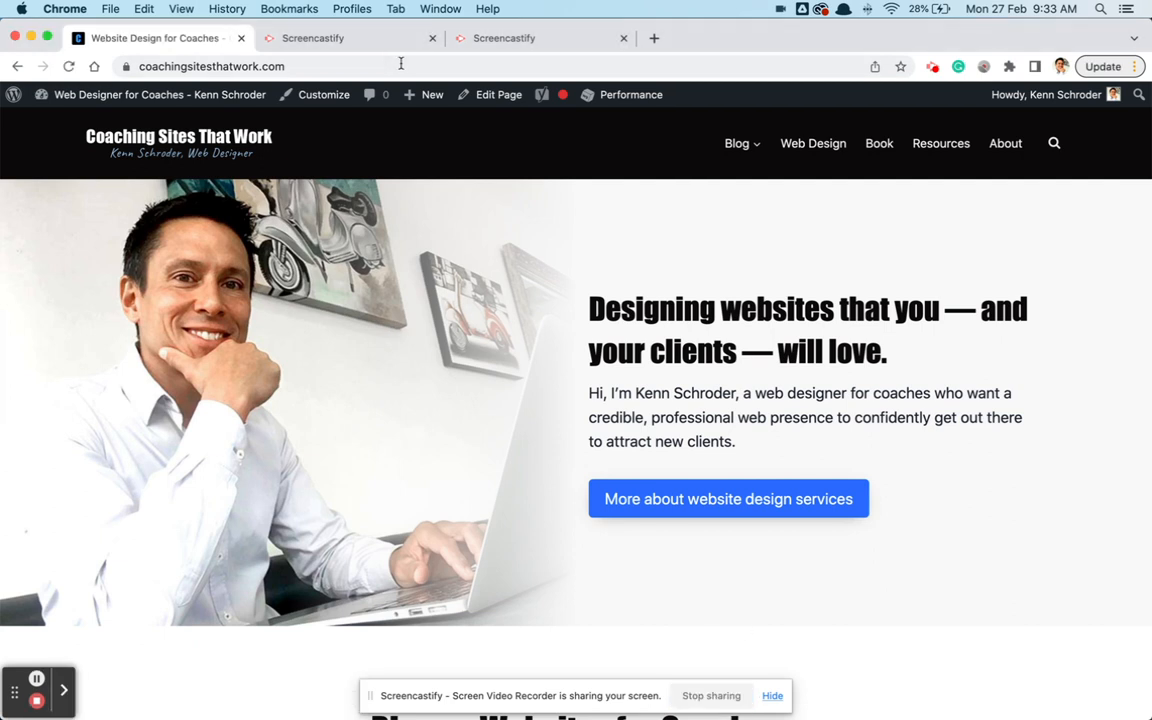
- Launch Safari and load the homepage at coachingsitesthatwork.com
mouse_move(707, 107)
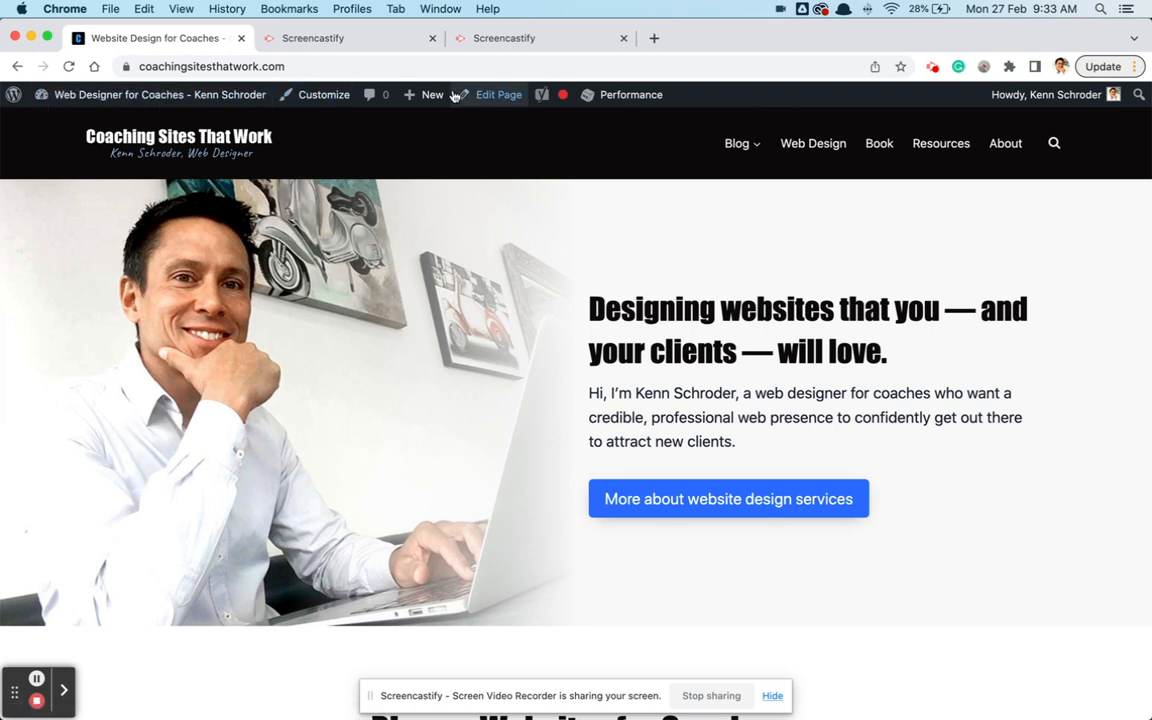
key(super+Tab)
key(Escape)
key(super+space)
text(safari)
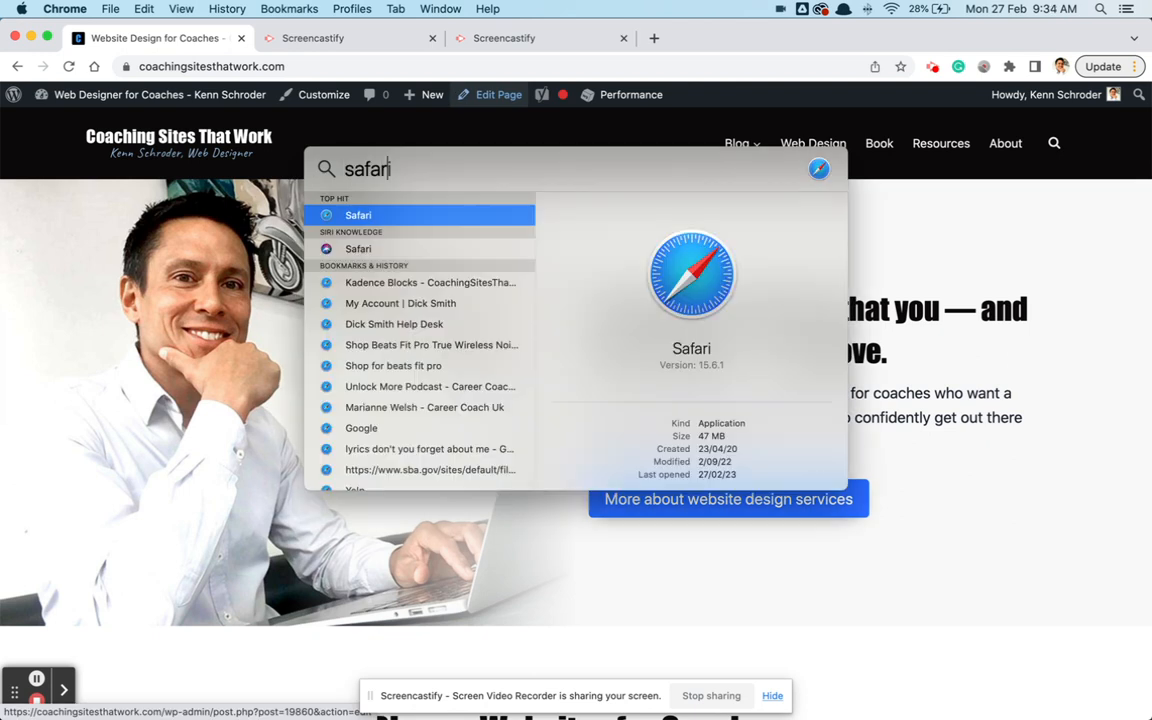
key(Return)
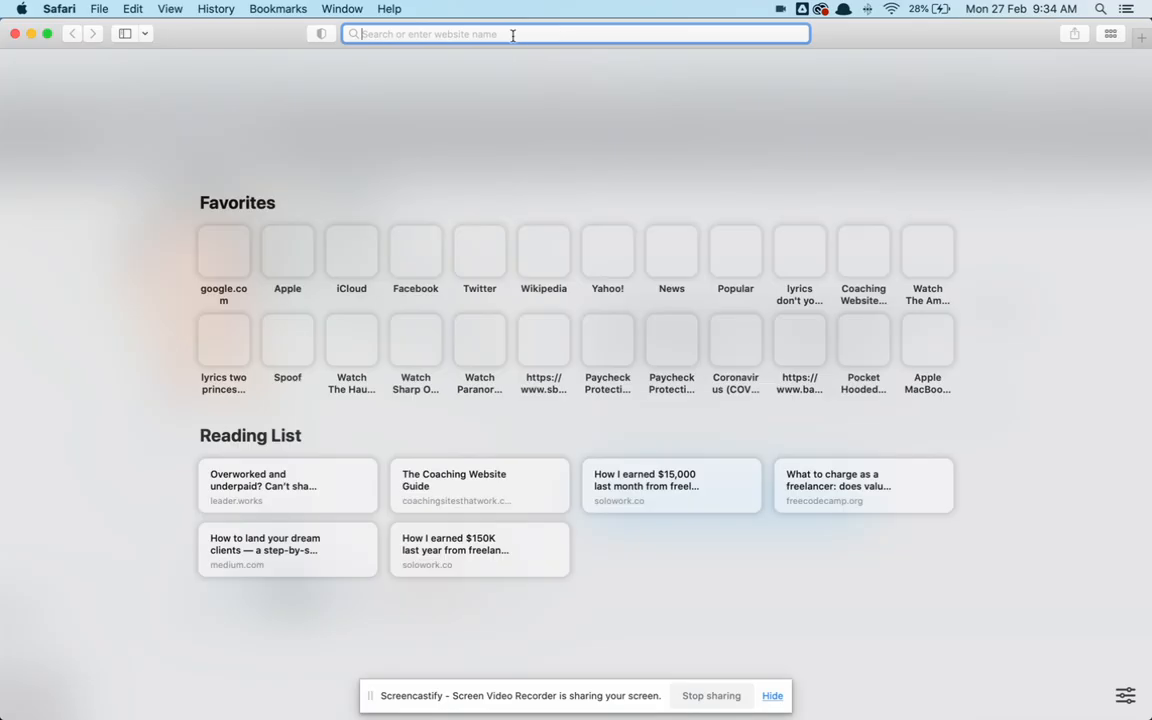
text(coachingsitesthatwork.com)
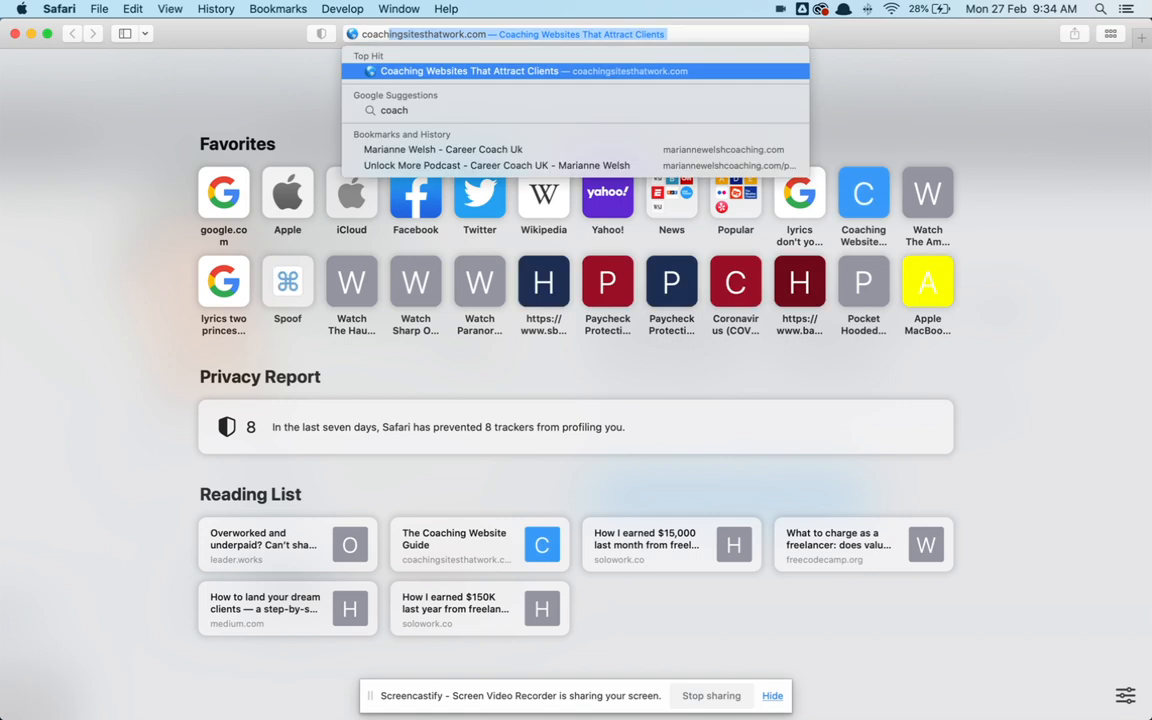
key(Return)
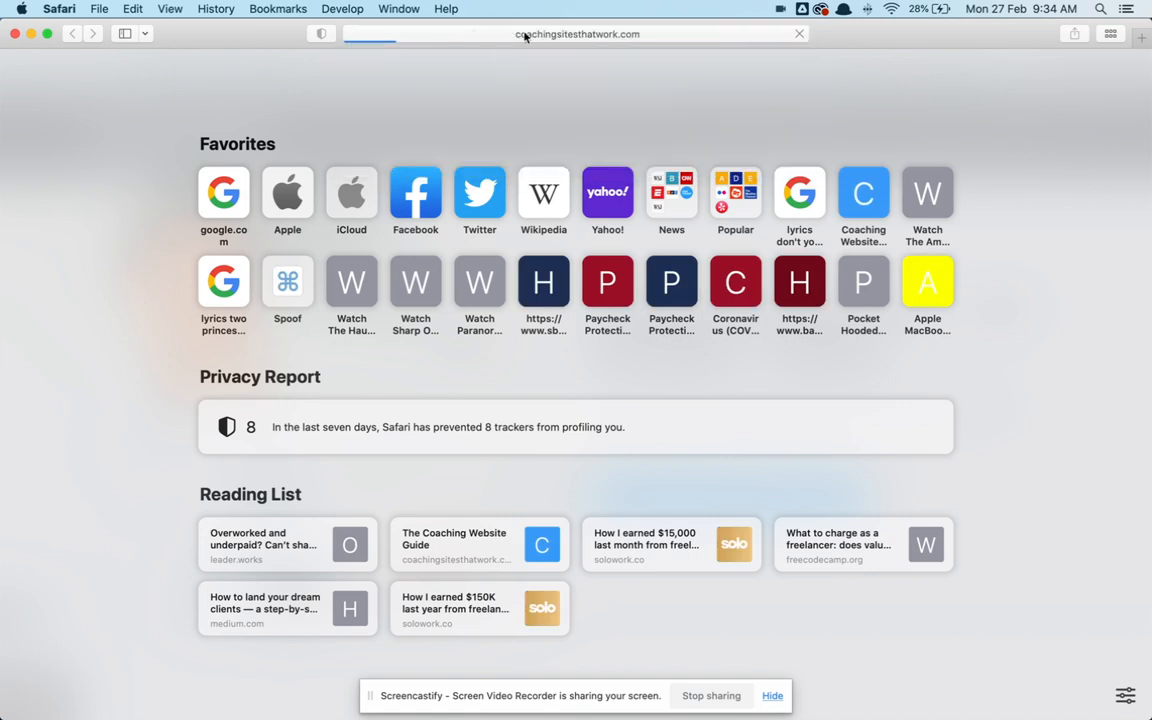
- Compare the homepage in Chrome and Safari, and hide the screen-sharing notice
key(super+Tab)
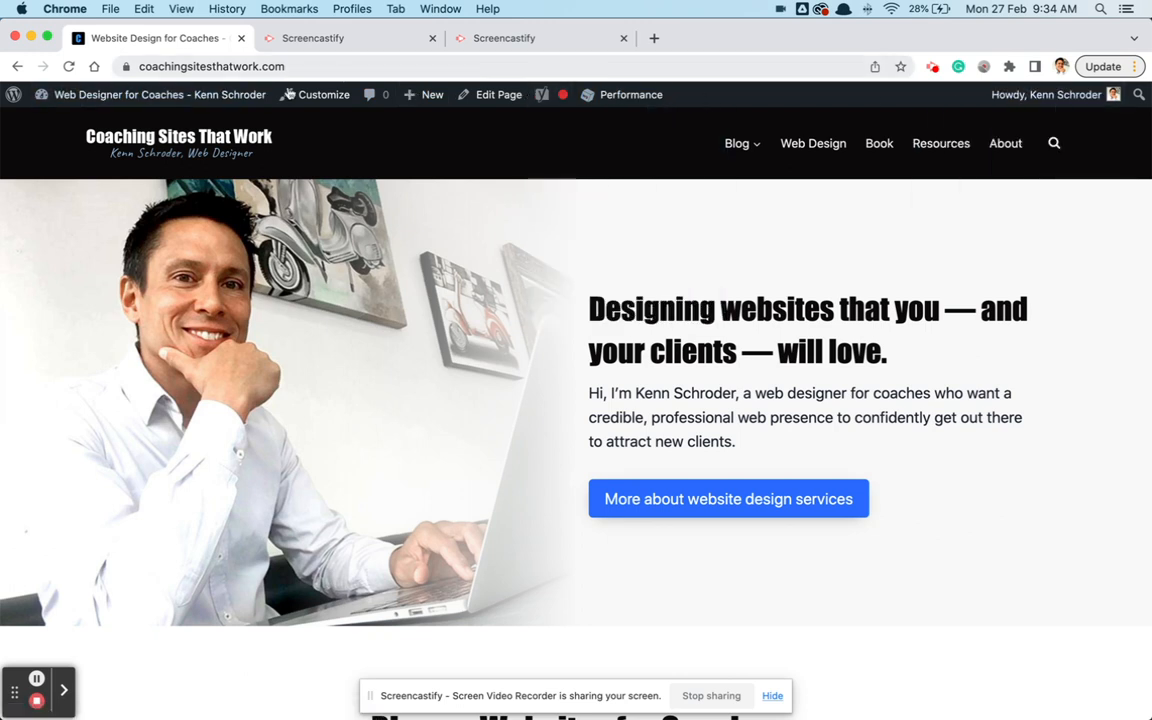
key(super+Tab)
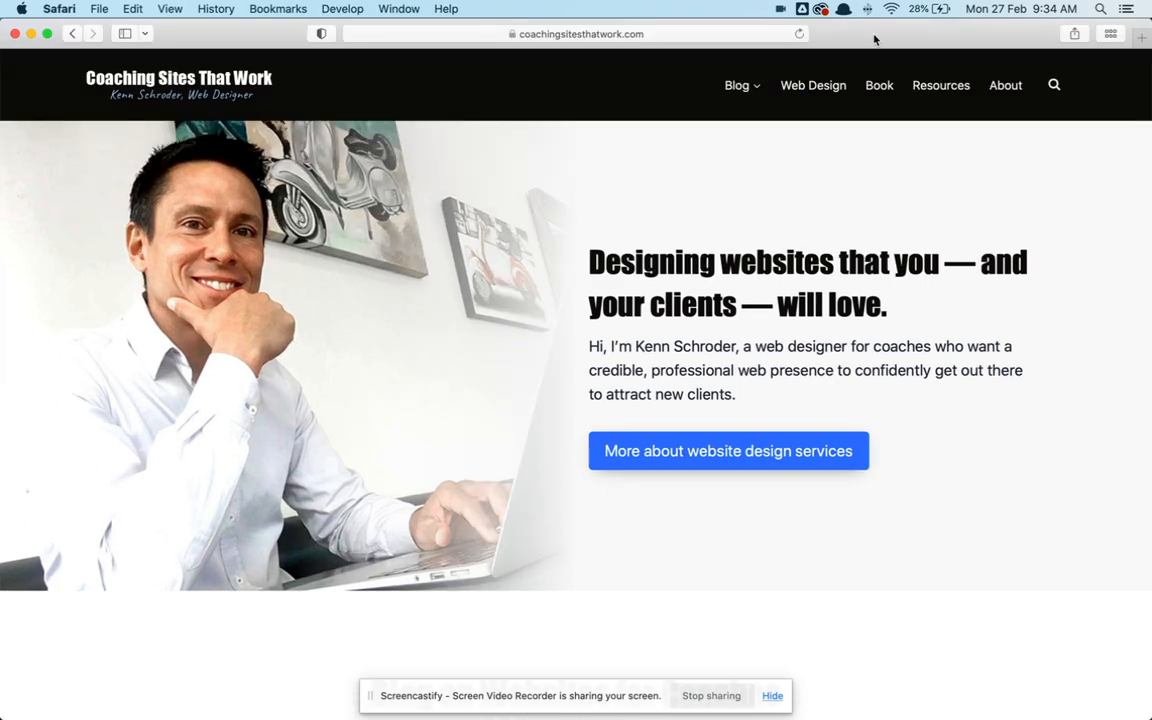
scroll(699, 244, up, 2)
click(773, 696)
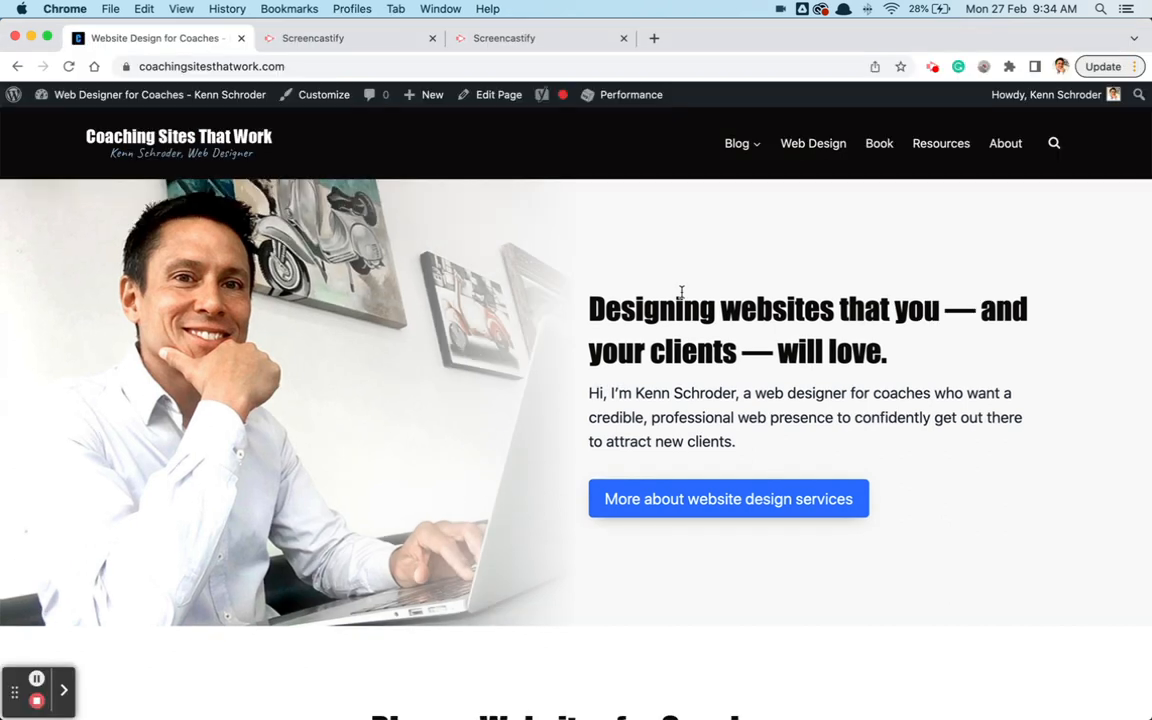
key(super+Tab)
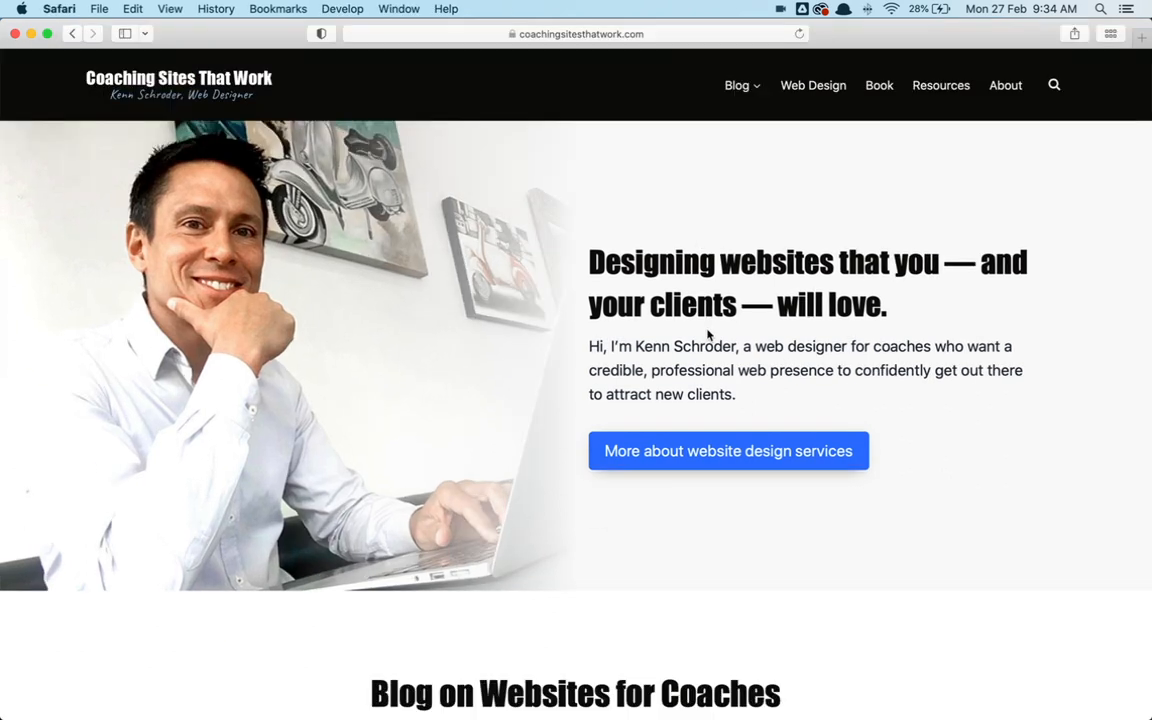
key(super+Tab)
key(super+Tab)
scroll(481, 302, down, 2)
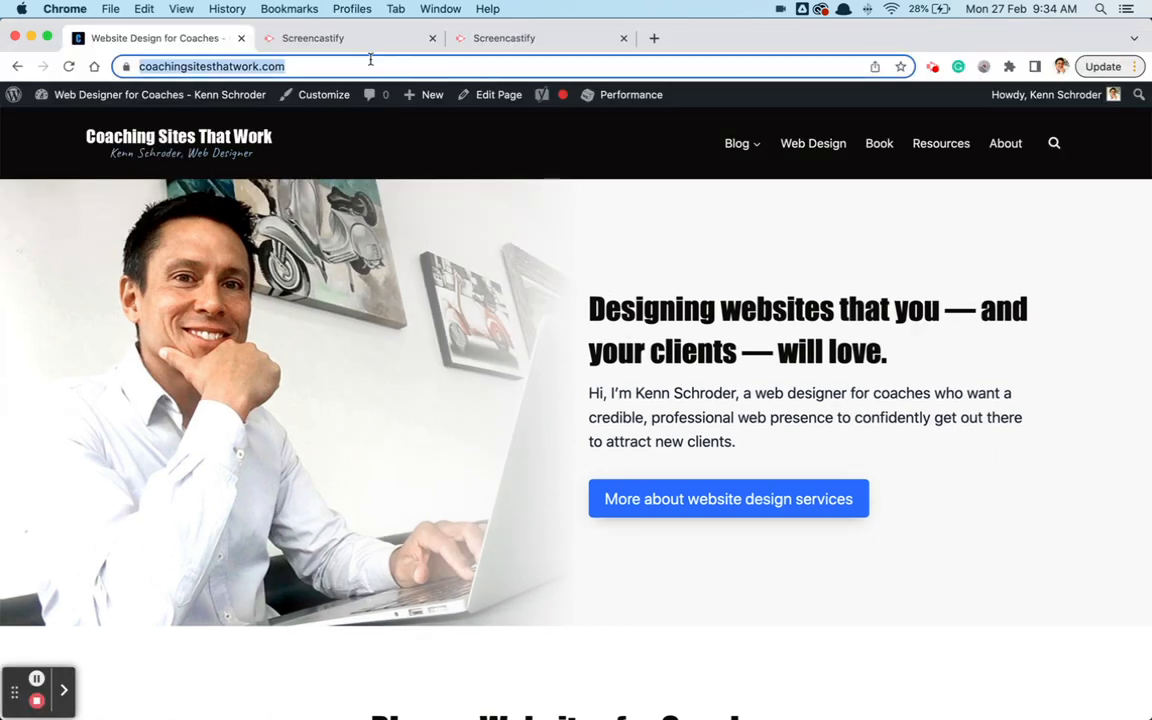
- Load the page coachingsitesthatwork.com/kadence-blocks/ in Chrome
click(370, 66)
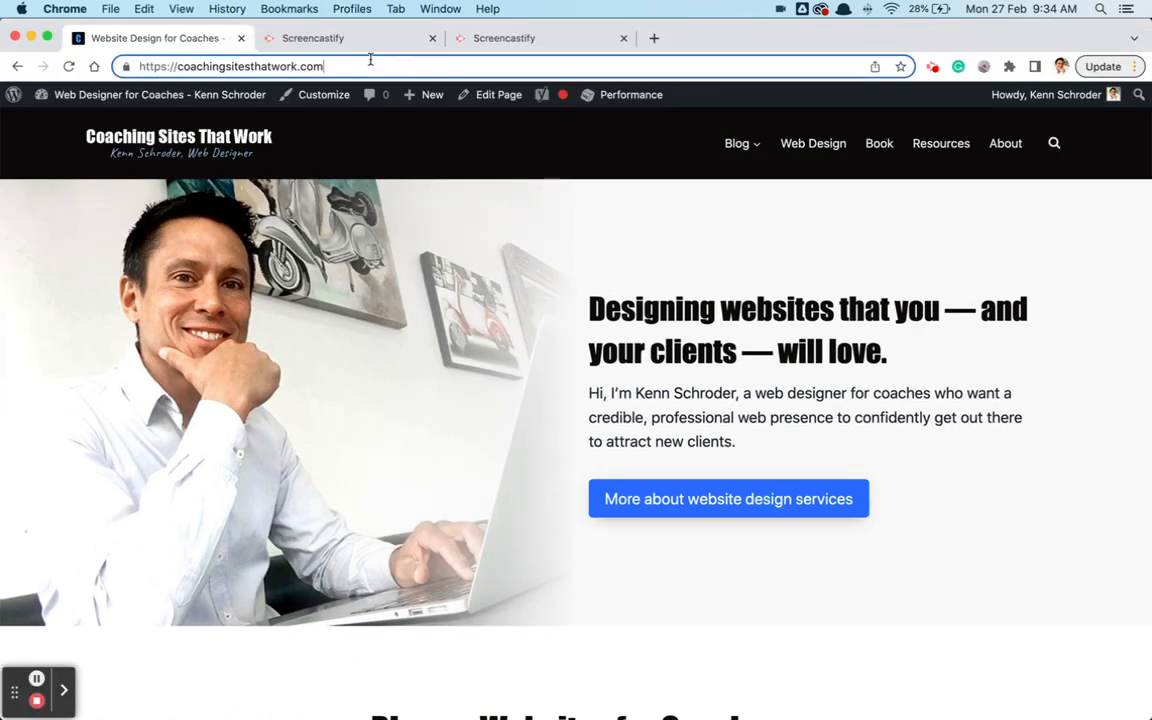
text(/aa)
key(BackSpace)
text(d)
key(BackSpace)
key(BackSpace)
text(das)
key(BackSpace)
key(BackSpace)
key(BackSpace)
text(kade)
key(BackSpace)
text(de)
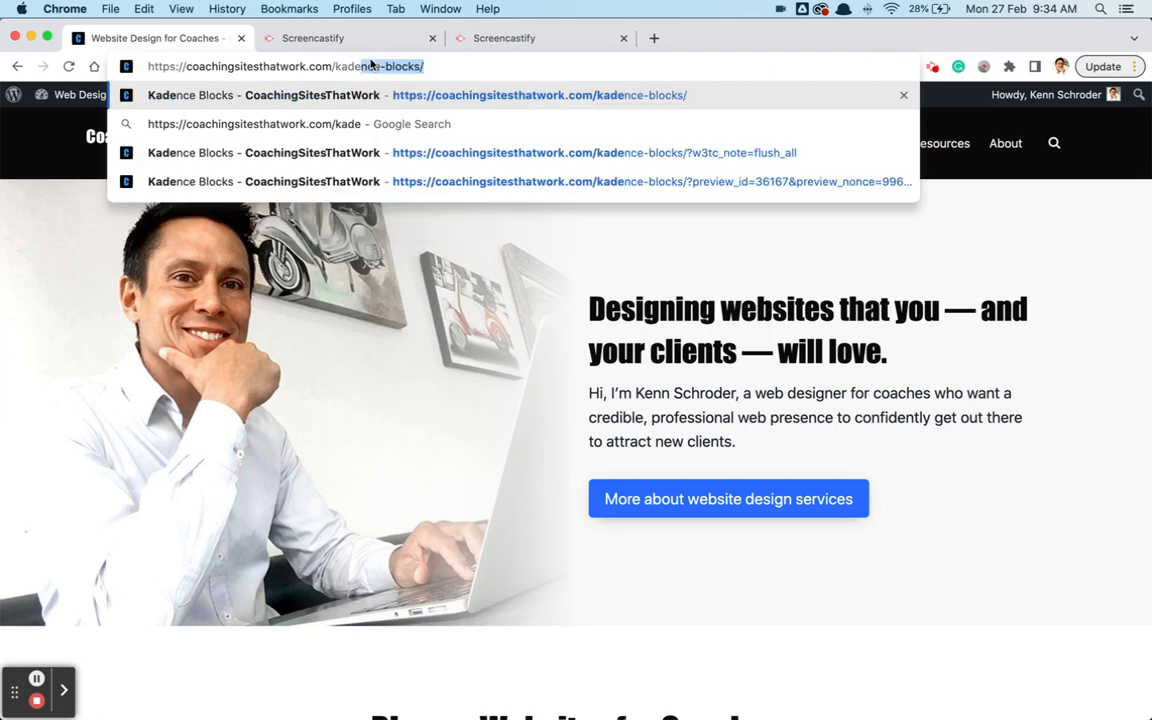
key(Return)
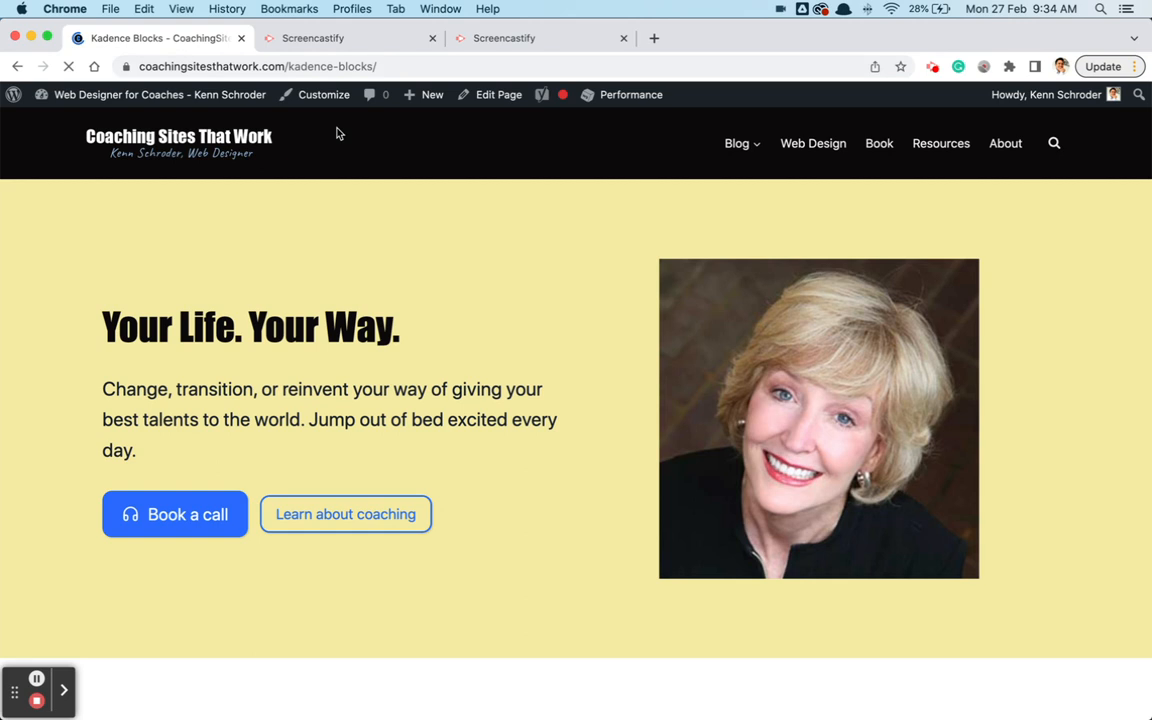
- Copy the Kadence Blocks page address from Chrome and load it in Safari
click(393, 66)
key(super+c)
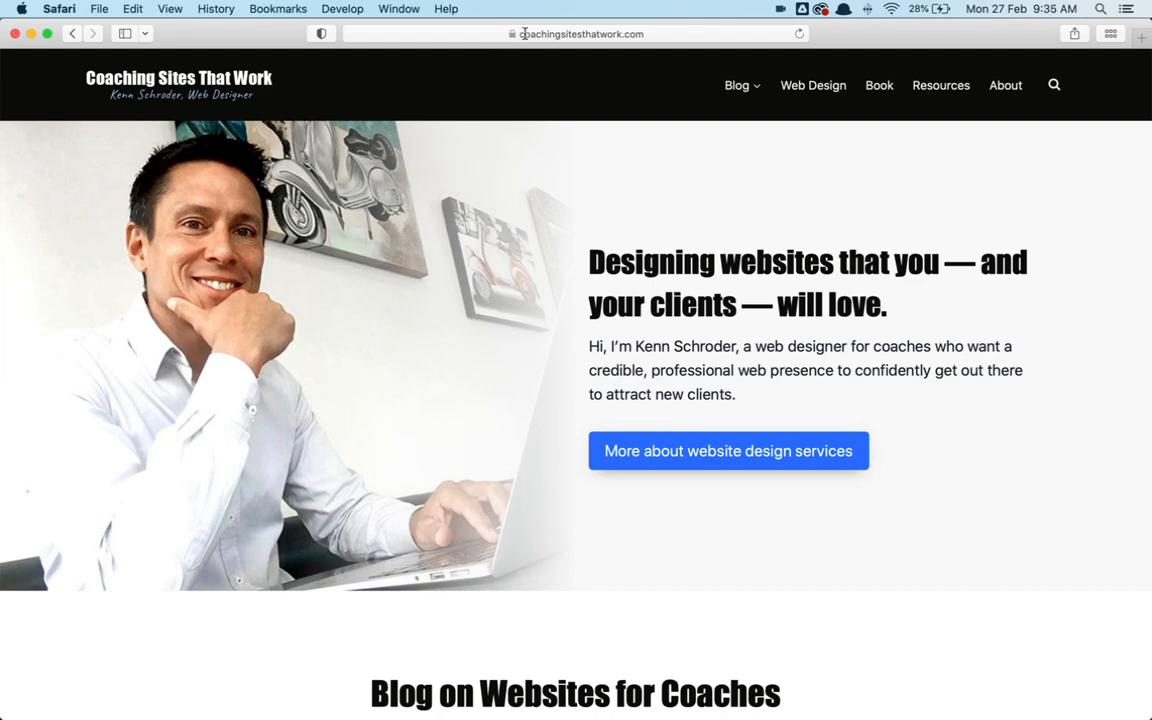
click(521, 35)
key(super+v)
key(Return)
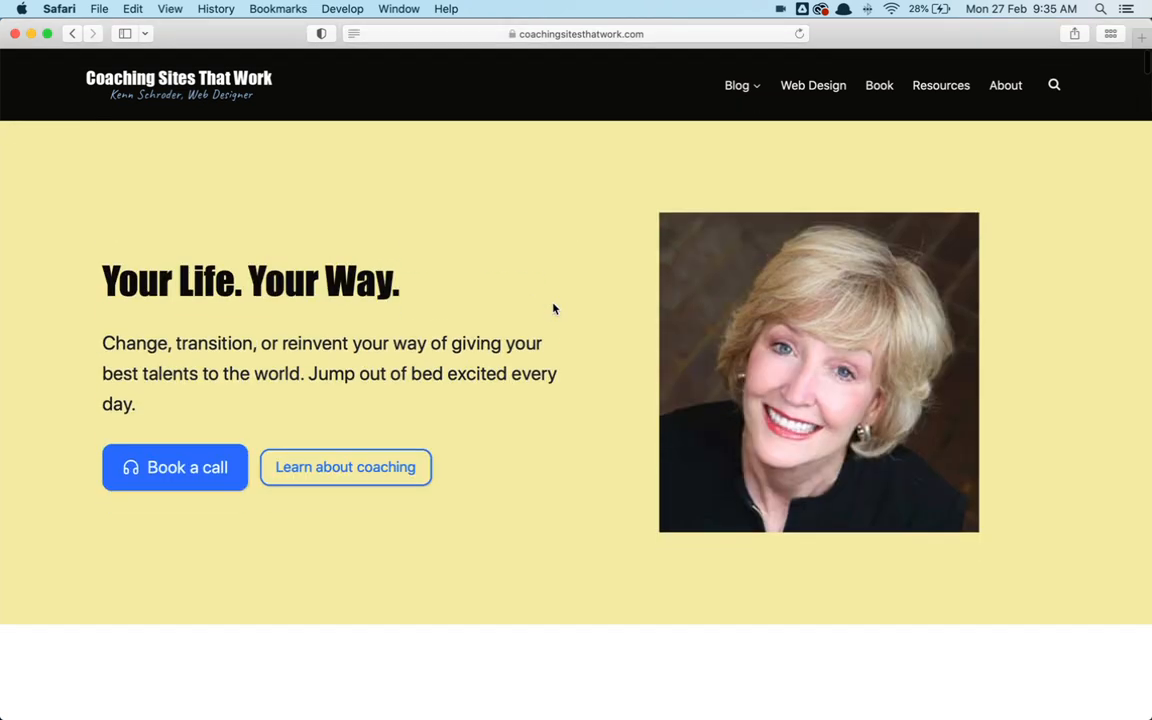
click(653, 33)
click(669, 33)
click(806, 158)
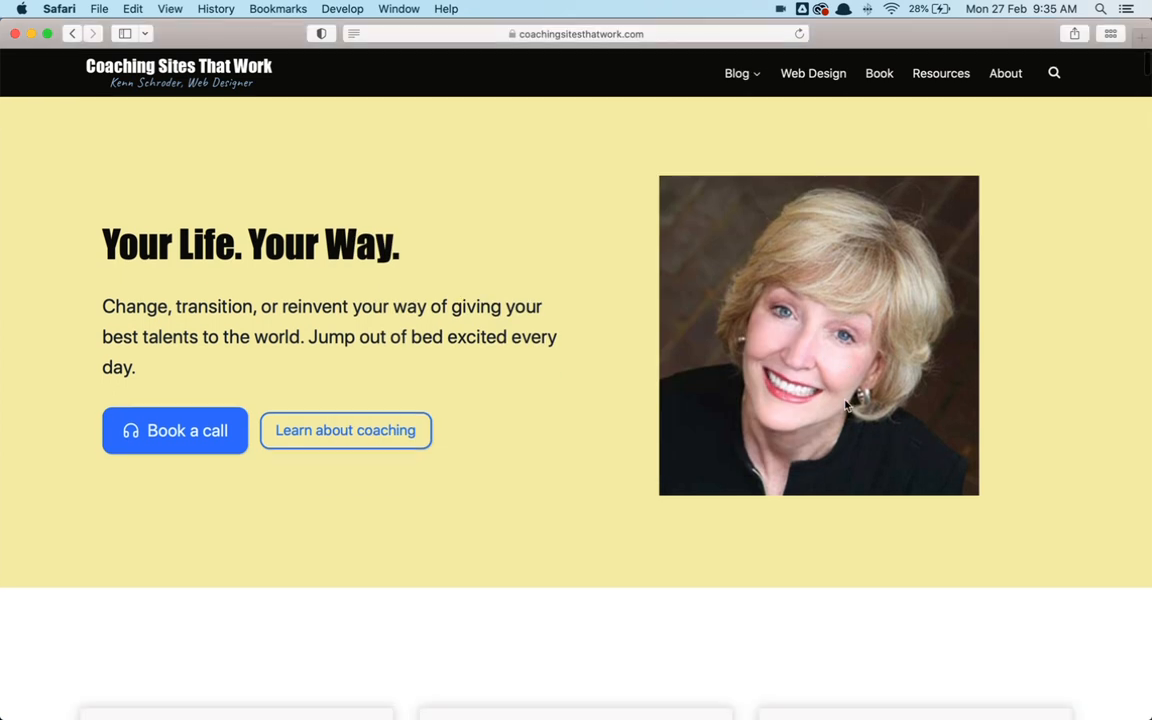
- Examine the layout of the yellow hero section, including its headline, paragraph, two buttons and portrait photo
scroll(855, 365, up, 2)
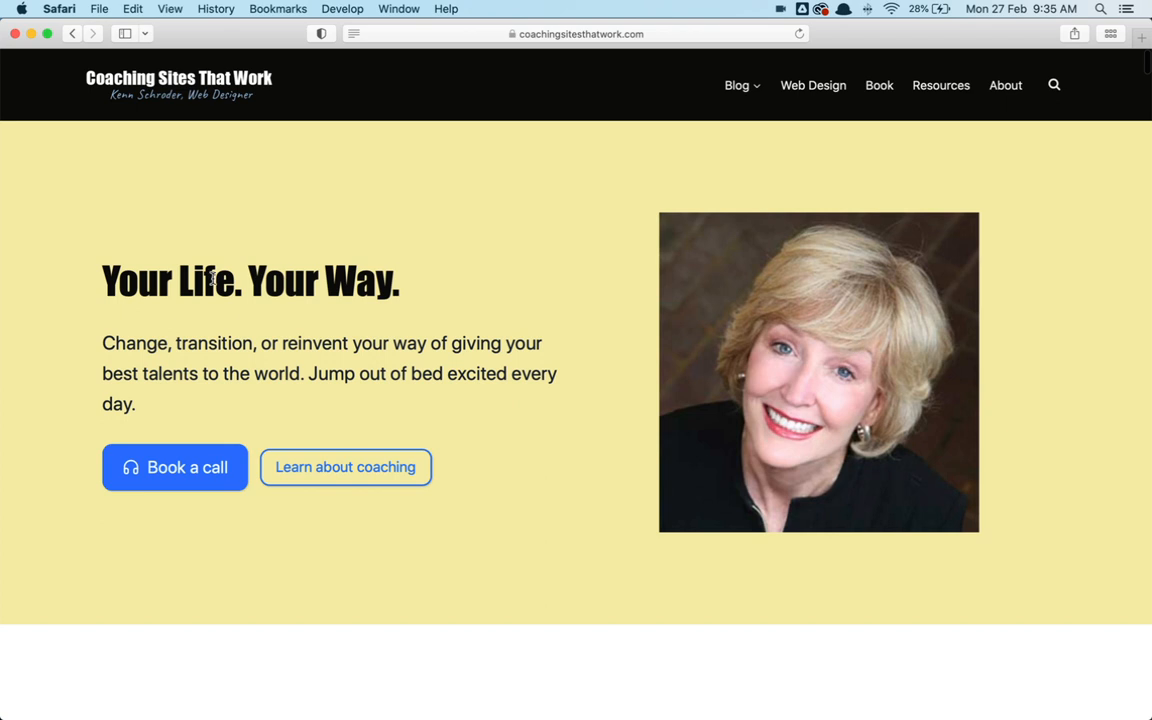
drag(104, 268, 514, 481)
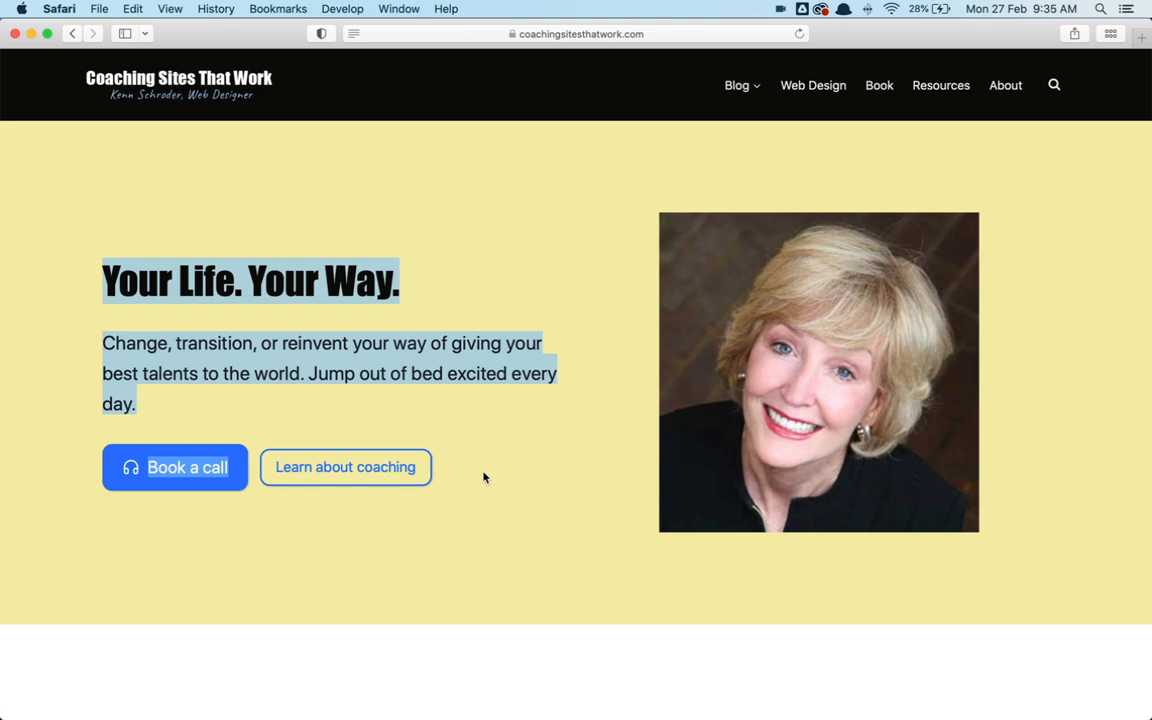
click(496, 229)
scroll(506, 370, down, 2)
scroll(760, 350, up, 2)
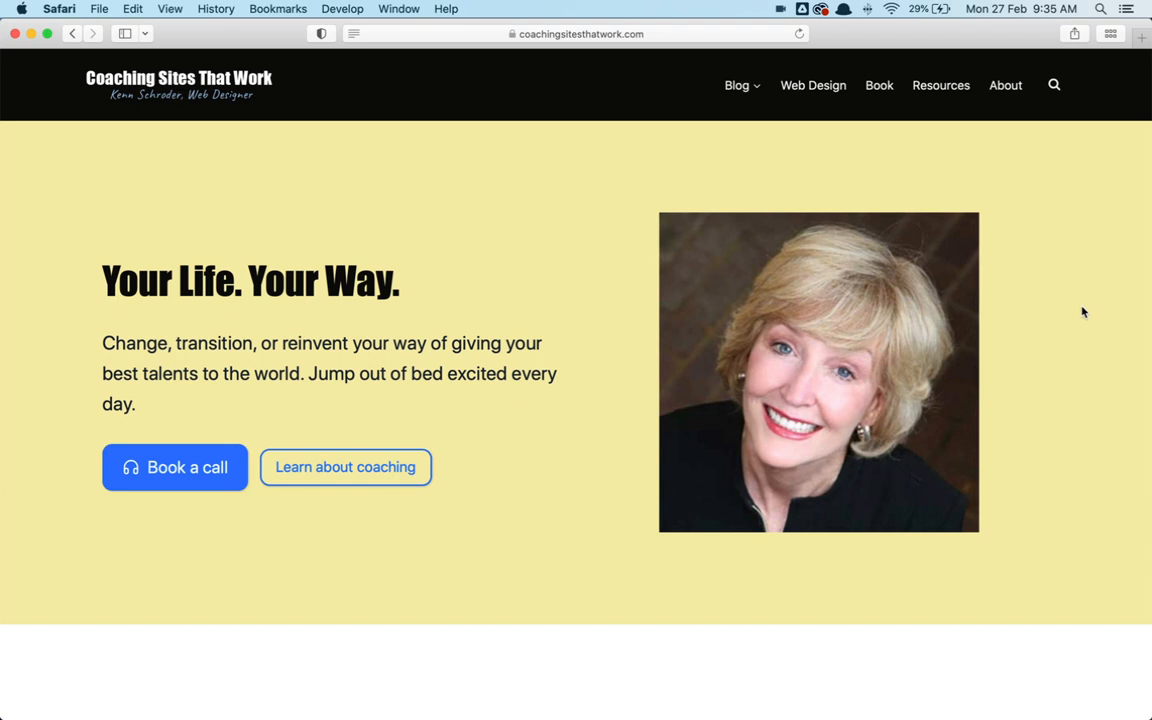
drag(1147, 362, 1147, 334)
scroll(530, 456, down, 5)
scroll(530, 456, up, 5)
drag(99, 274, 490, 474)
click(490, 474)
drag(100, 255, 213, 461)
click(230, 390)
drag(104, 265, 420, 401)
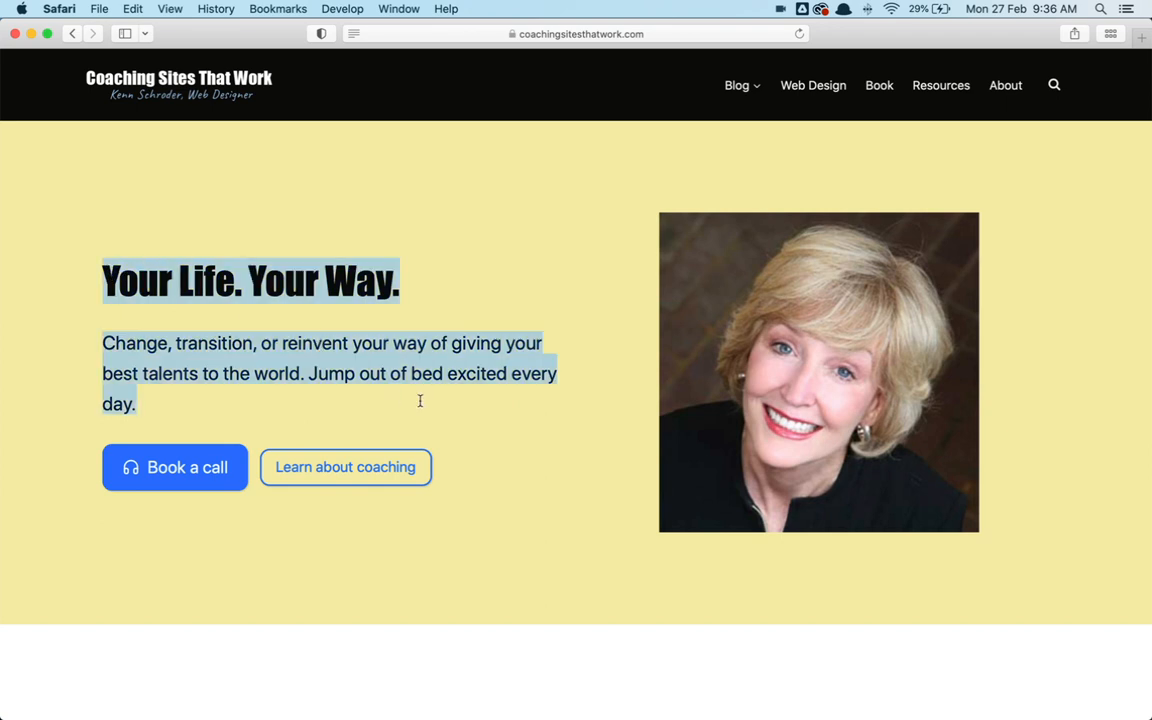
click(587, 396)
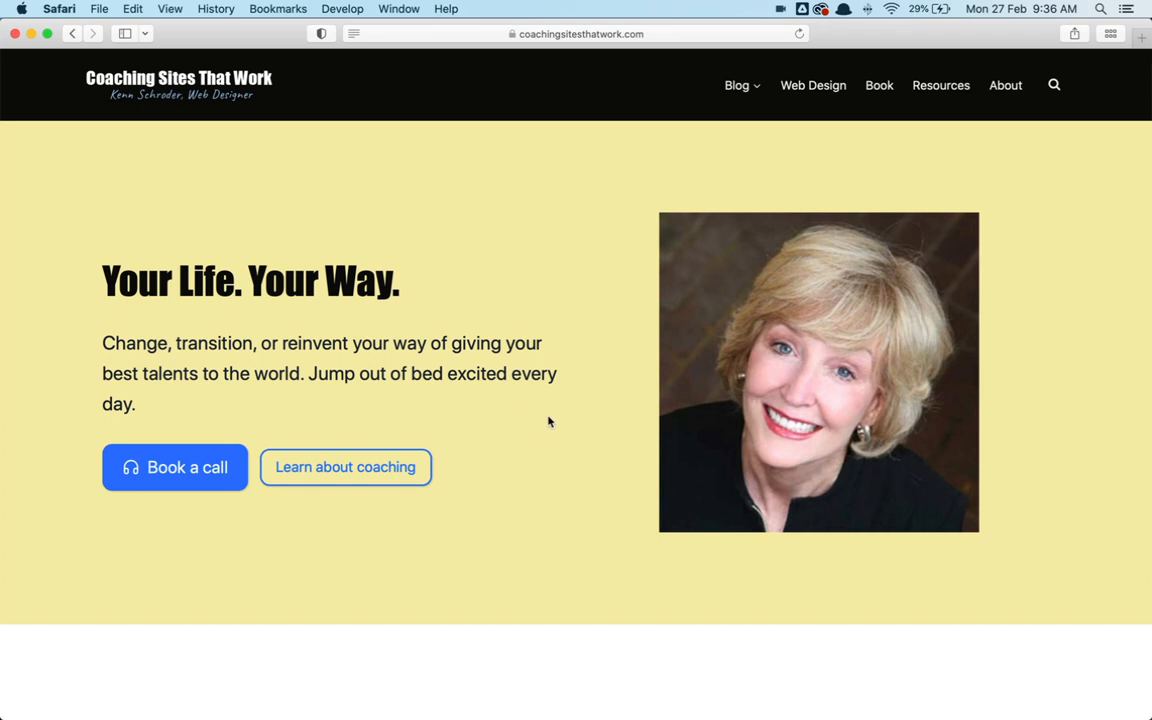
- Review the wording of the hero headline "Your Life. Your Way." and the paragraph beneath it
drag(102, 256, 429, 388)
click(497, 457)
scroll(474, 364, down, 4)
scroll(474, 365, up, 5)
drag(151, 399, 452, 401)
click(103, 271)
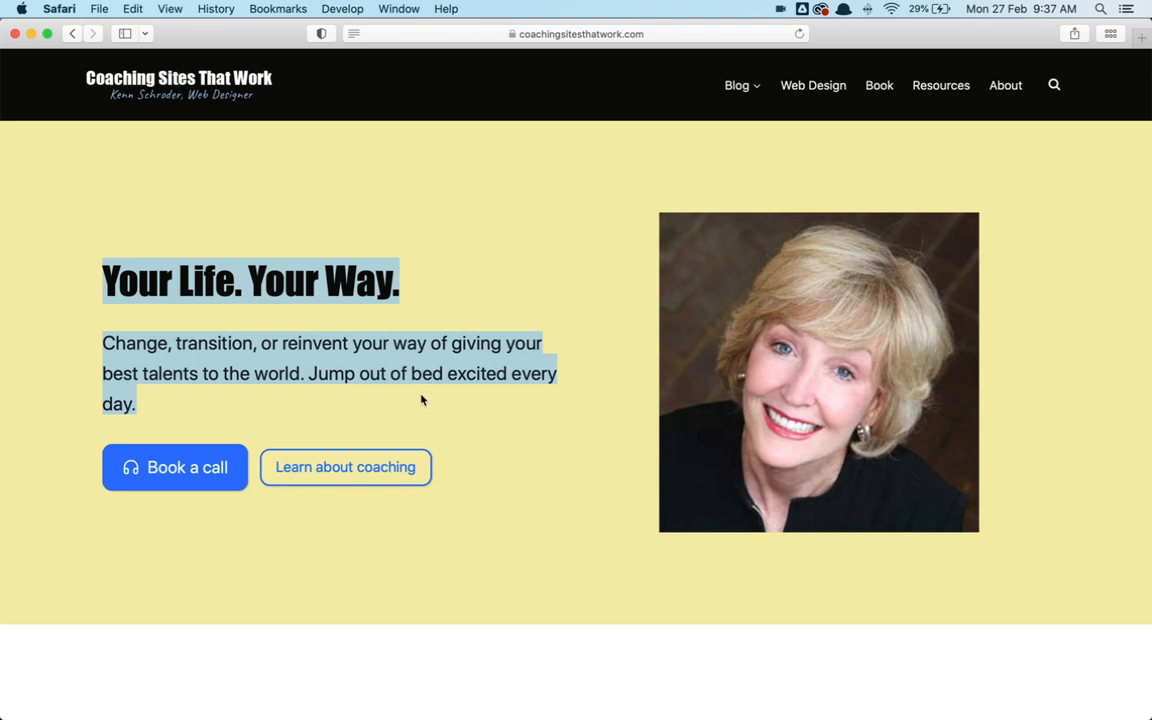
click(421, 399)
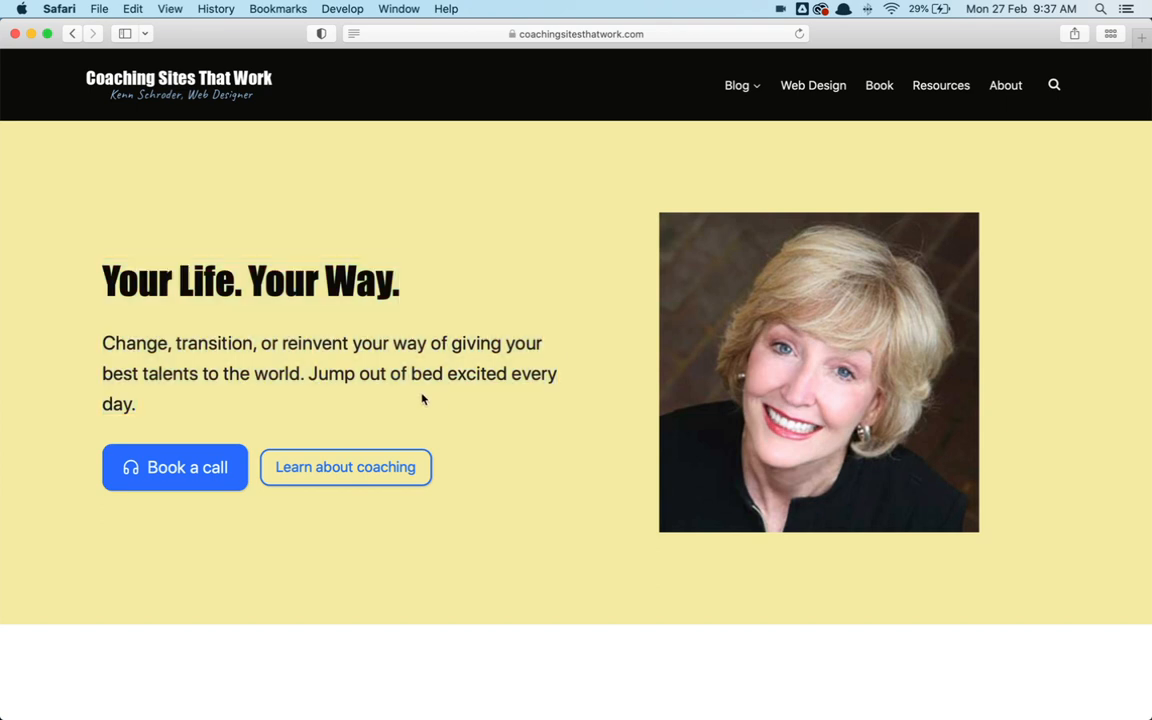
drag(421, 399, 97, 244)
click(170, 229)
drag(100, 250, 487, 402)
click(487, 402)
drag(141, 404, 107, 275)
click(449, 307)
drag(141, 404, 104, 268)
click(352, 244)
- Look over the hero section together with the content below it, focusing on the headline
scroll(520, 315, down, 3)
scroll(488, 328, up, 3)
scroll(575, 307, down, 1)
scroll(575, 307, up, 1)
drag(99, 249, 316, 303)
scroll(317, 306, down, 1)
scroll(316, 303, up, 1)
scroll(316, 303, down, 2)
scroll(316, 303, up, 3)
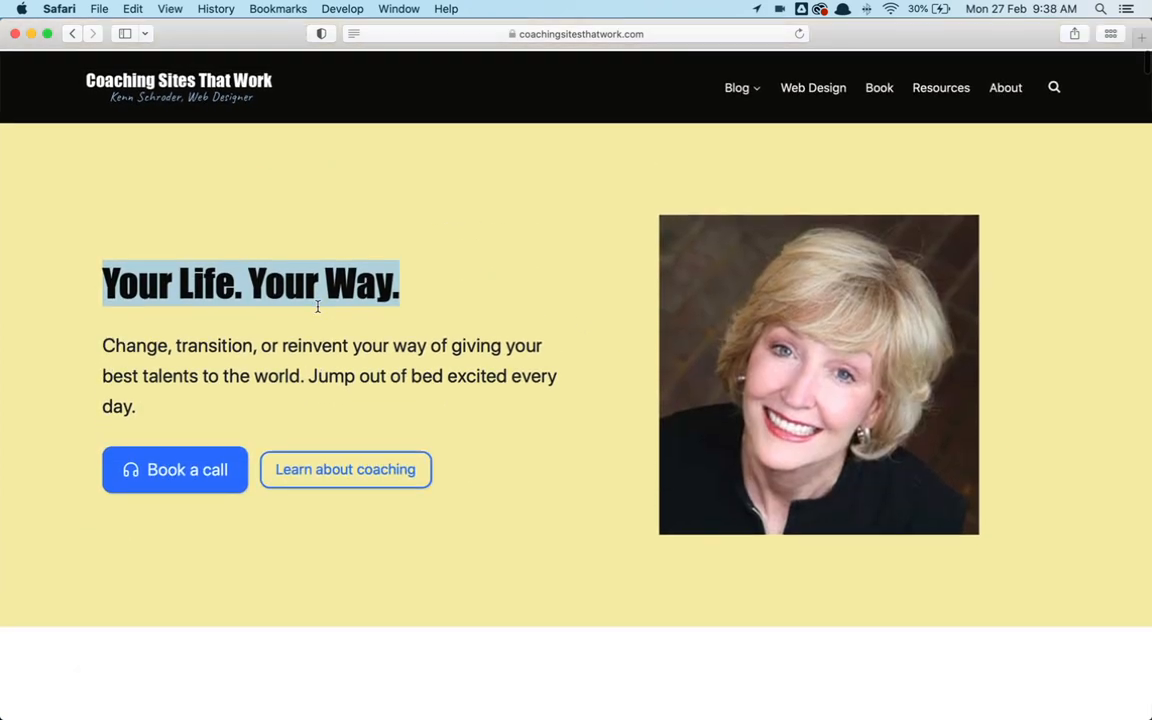
scroll(501, 340, down, 5)
scroll(501, 342, up, 5)
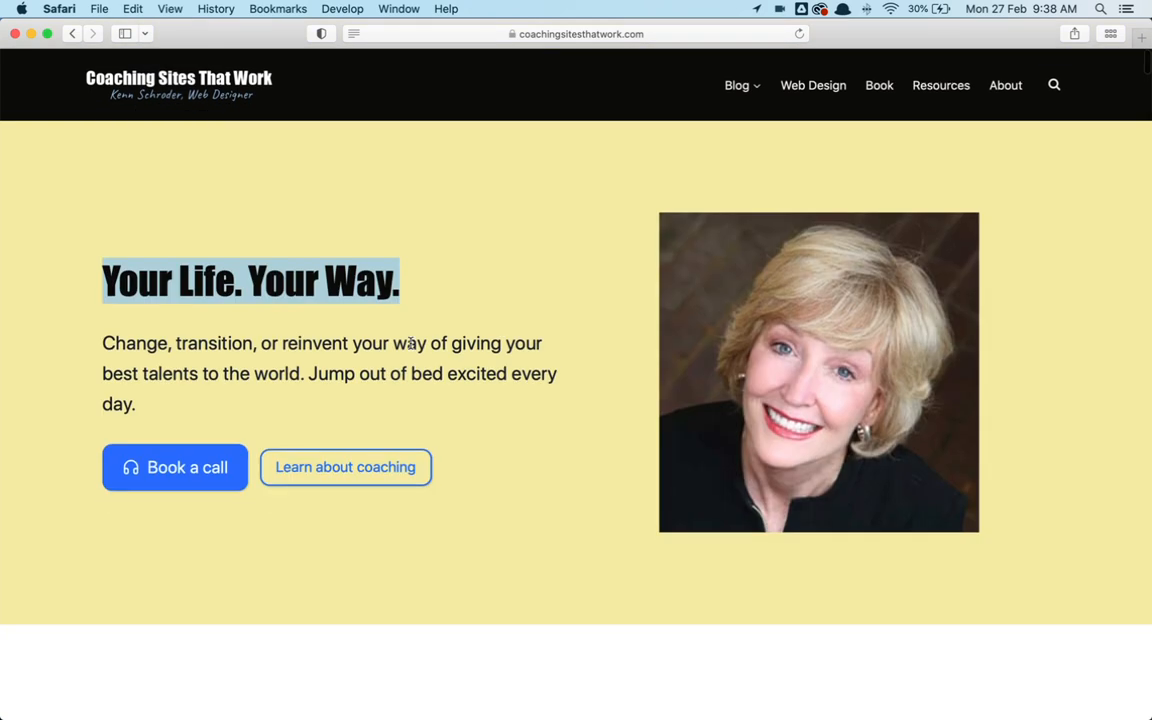
- Reread the hero headline and its supporting text as the page's opening message
drag(150, 404, 135, 290)
click(135, 290)
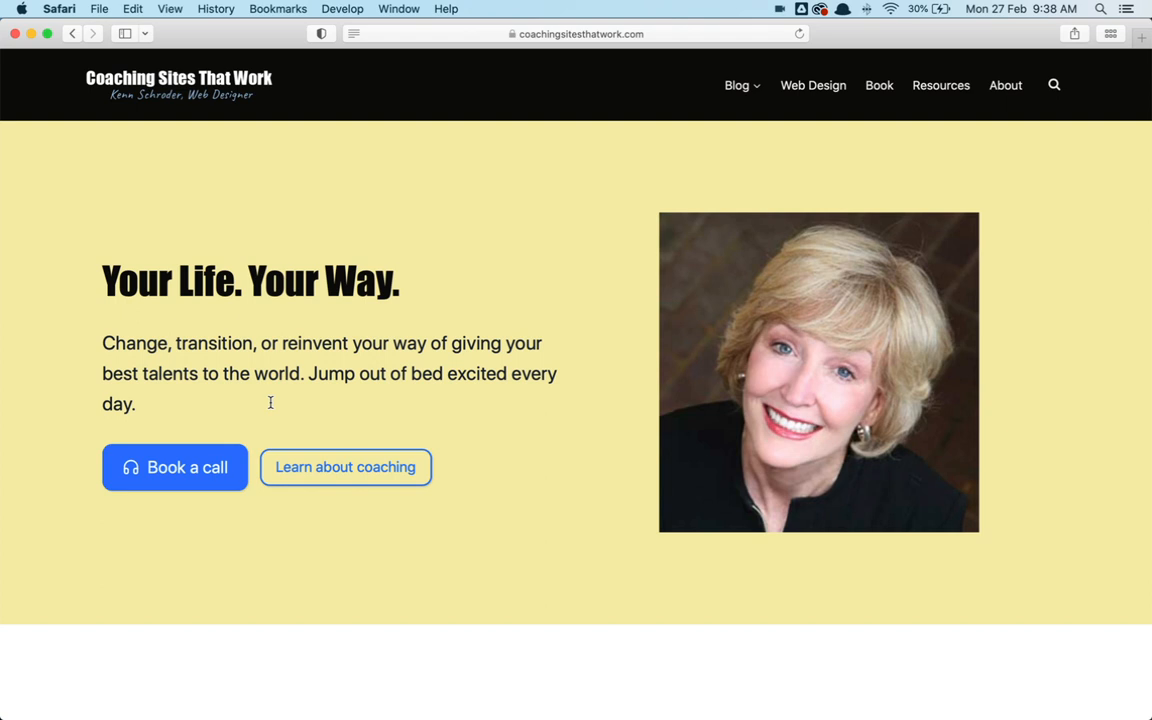
scroll(417, 291, down, 1)
scroll(417, 291, up, 1)
drag(101, 268, 404, 283)
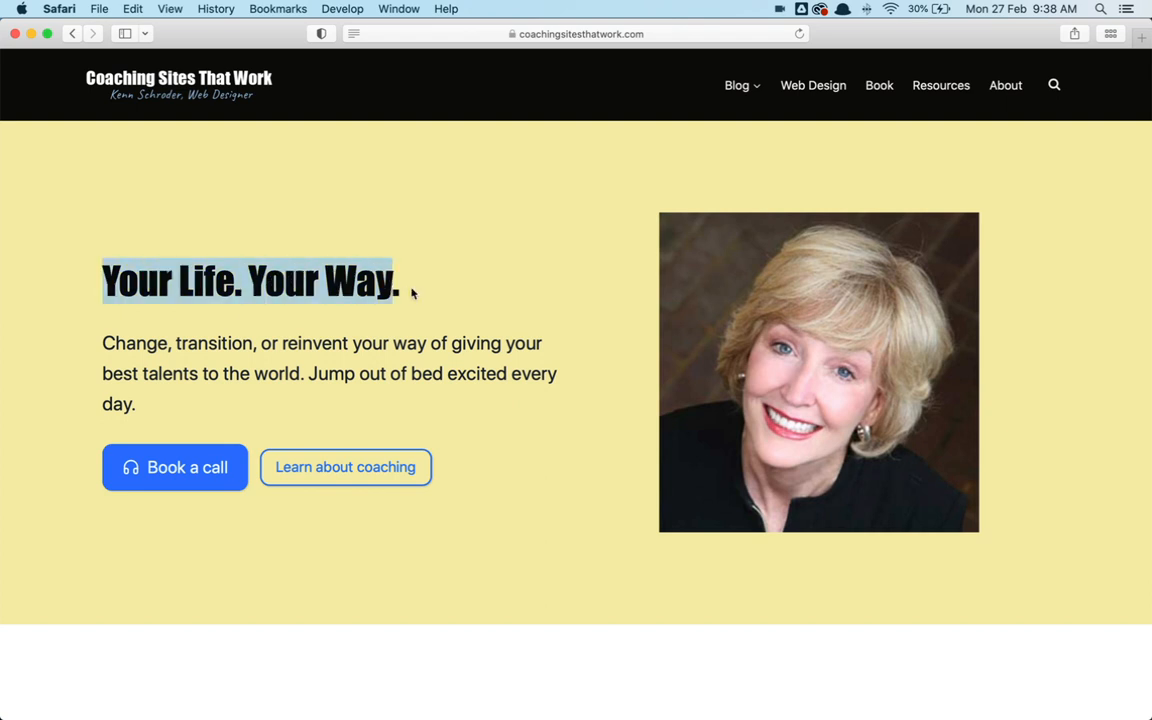
click(420, 288)
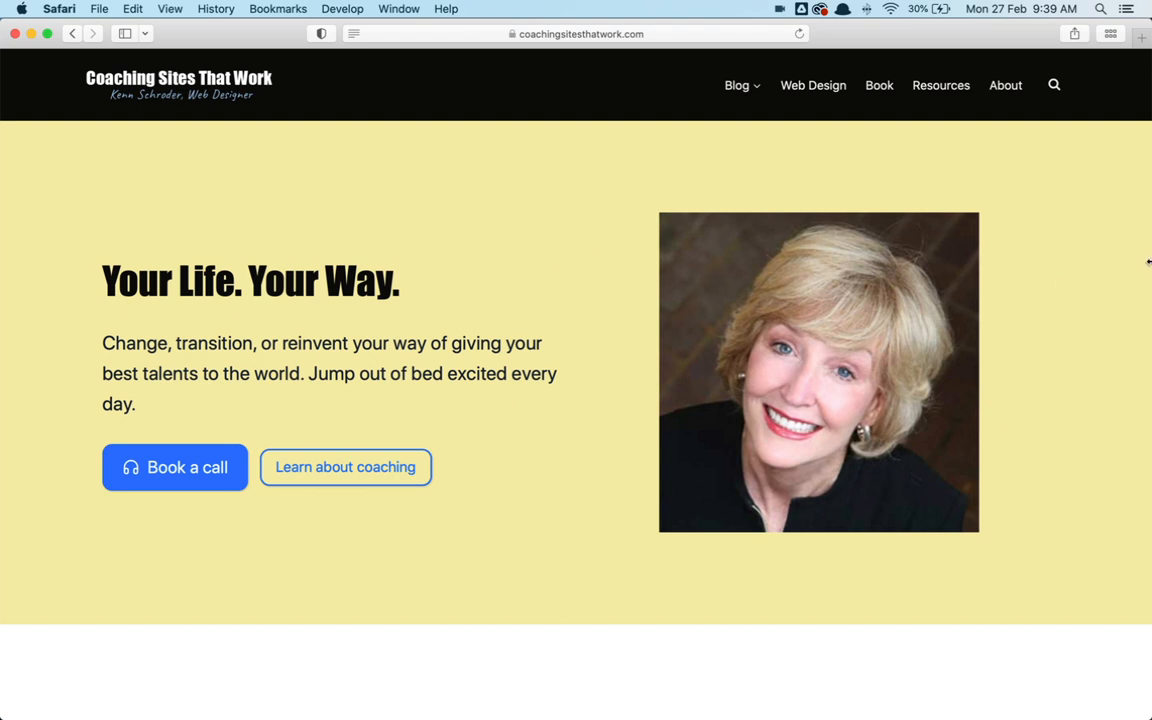
mouse_move(1149, 262)
mouse_down()
mouse_move(1035, 250)
mouse_move(1149, 249)
mouse_up()
drag(100, 268, 389, 396)
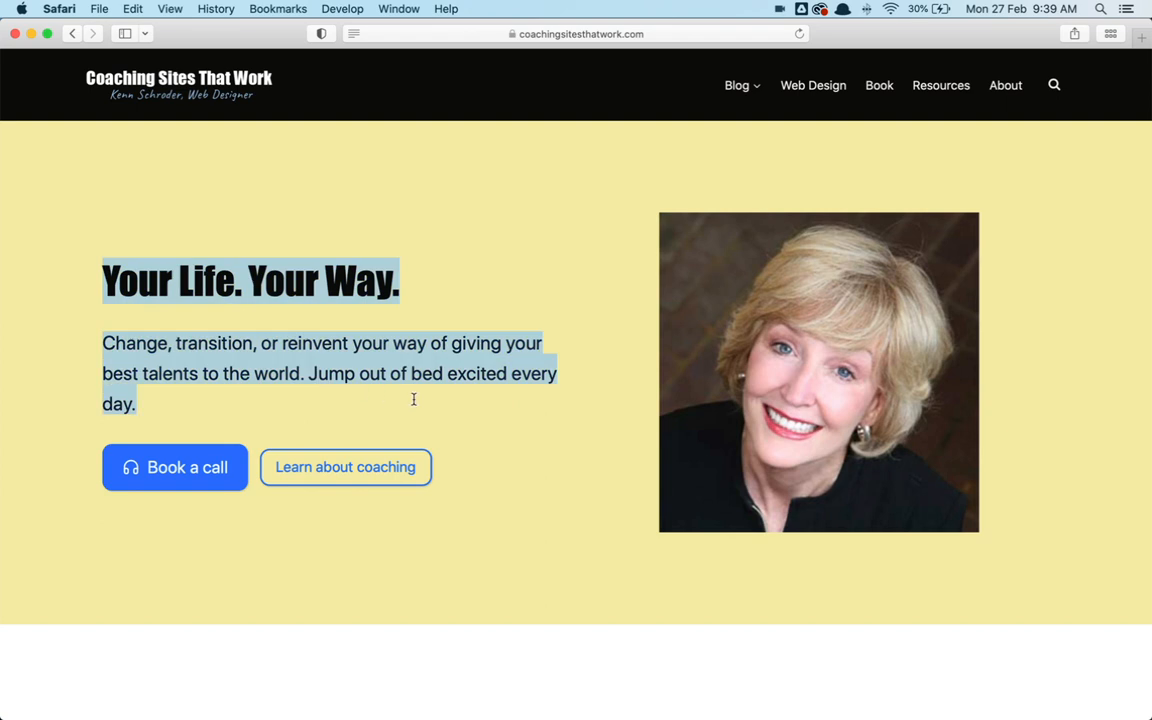
click(297, 411)
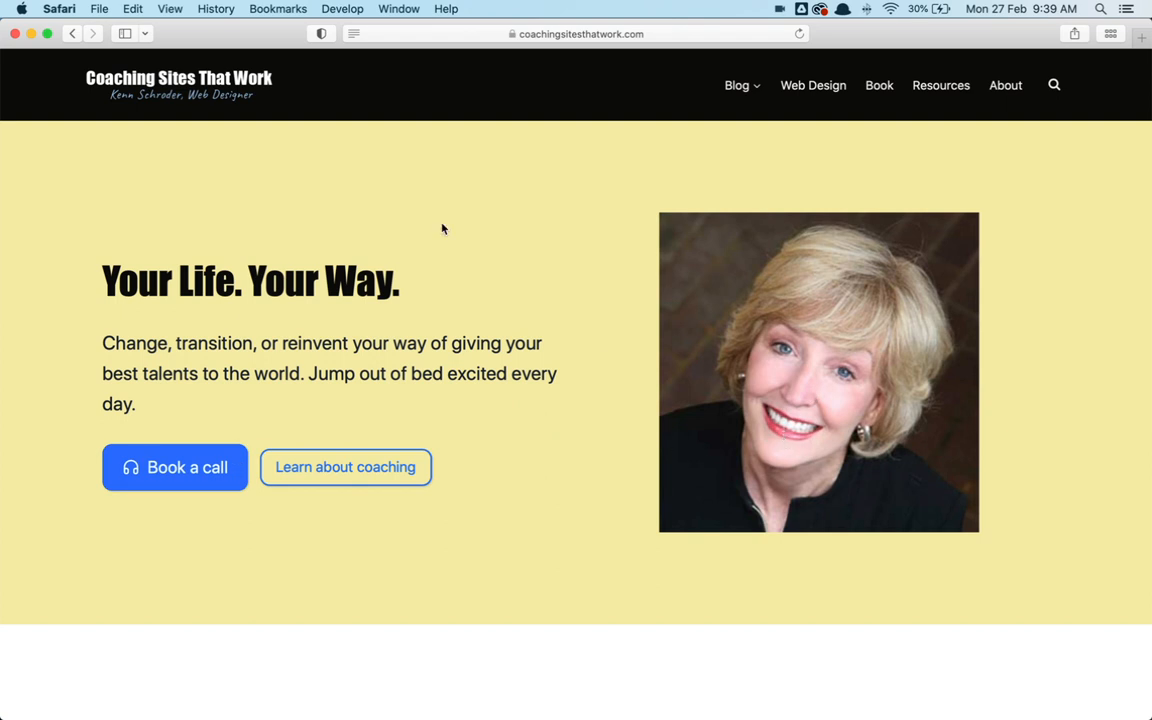
- Switch to Chrome, open the Kadence Blocks page for editing and select the hero section's "Book a call" button
key(super+Tab)
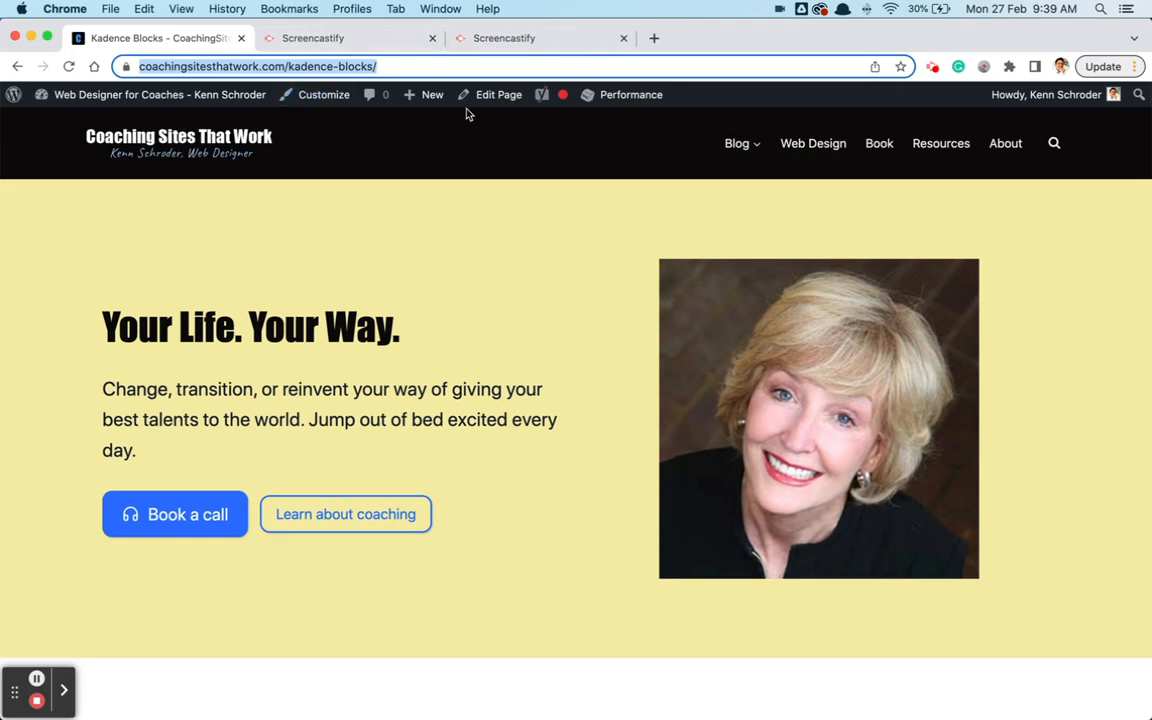
click(497, 97)
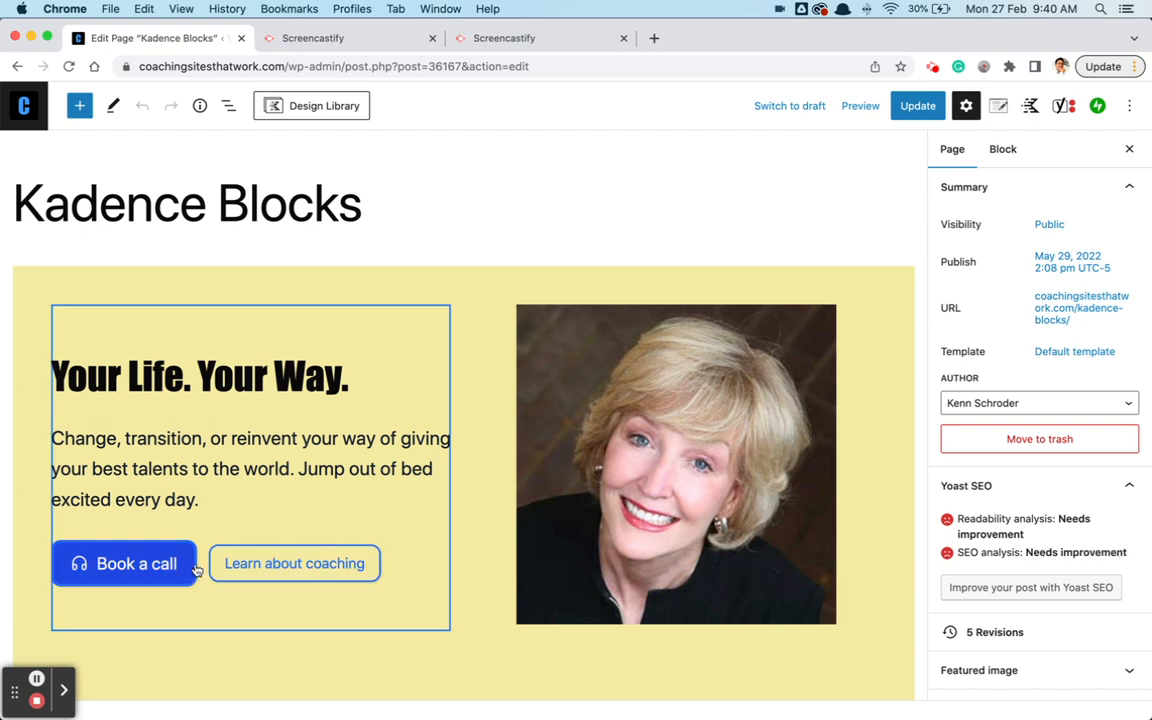
click(199, 567)
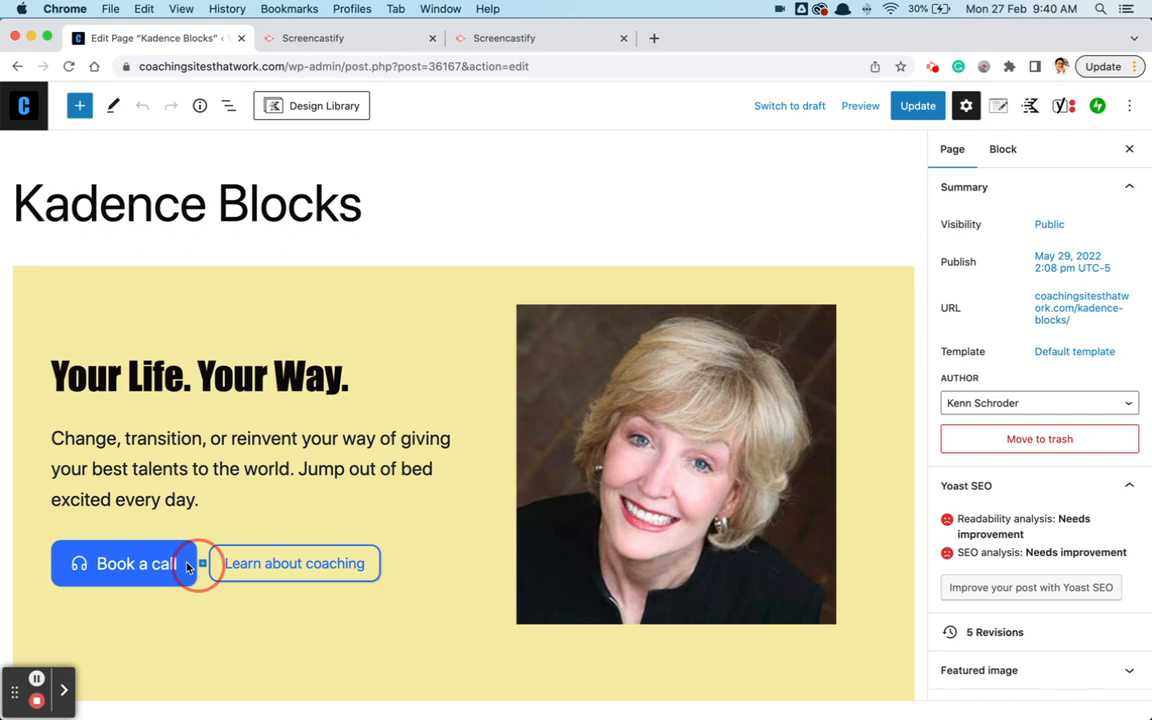
click(188, 567)
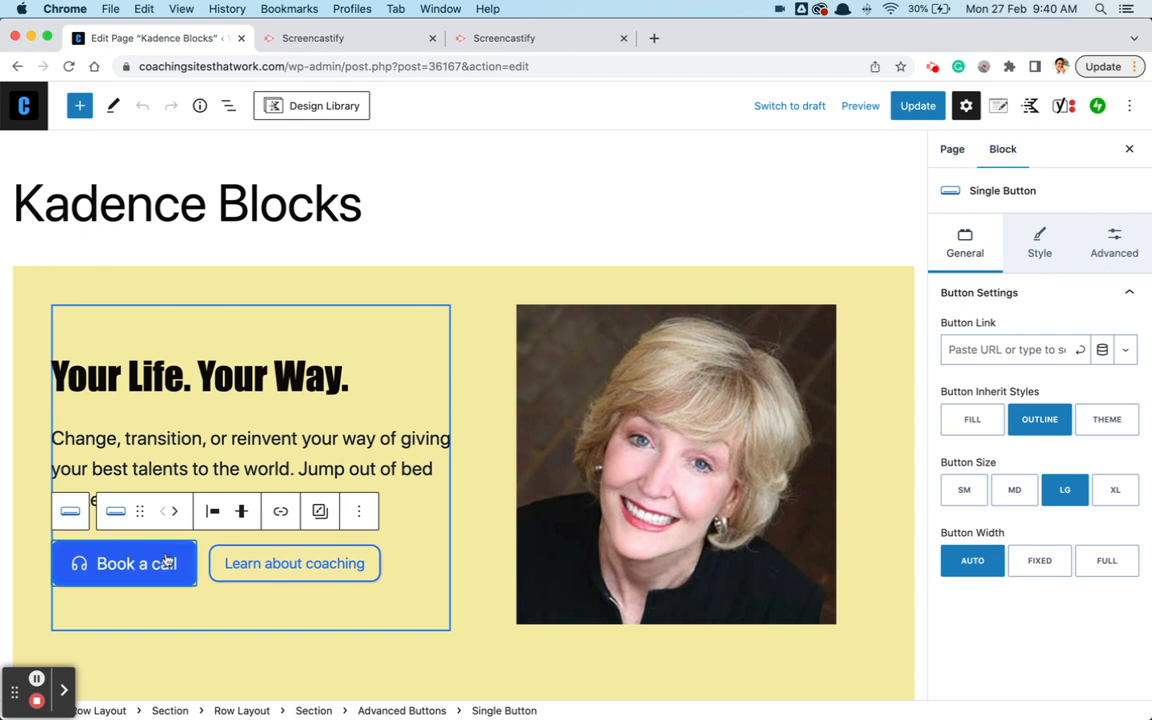
drag(20, 698, 22, 670)
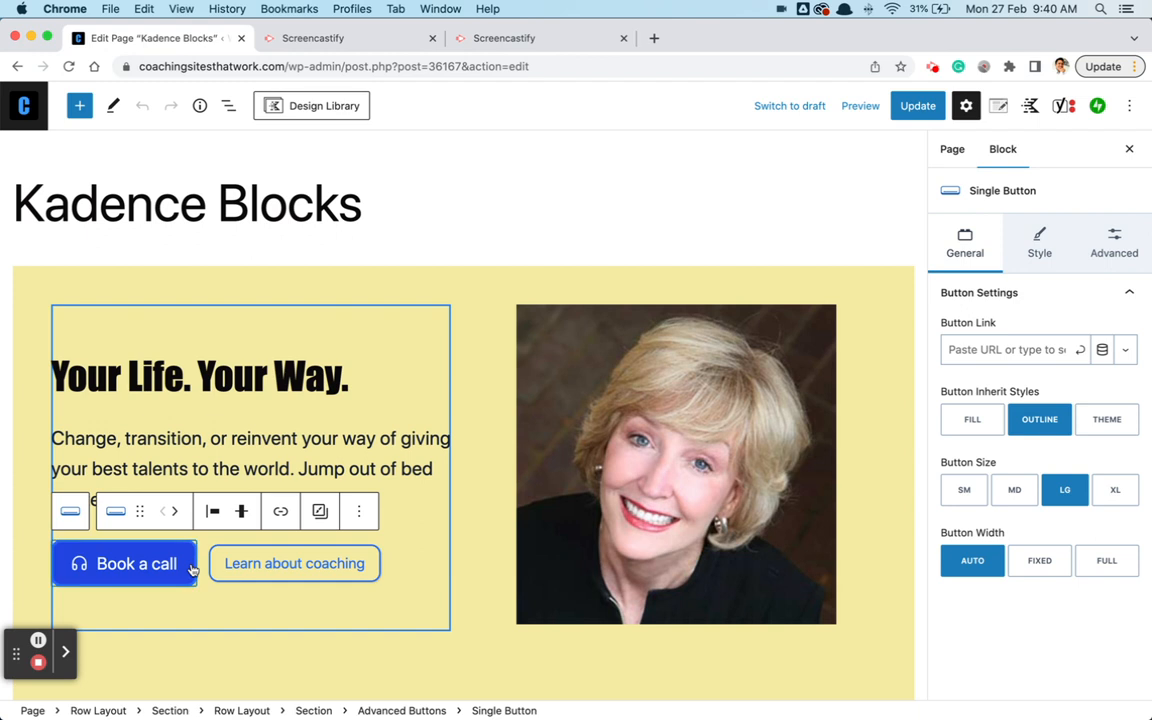
- Give the "Book a call" button a bright red FD2103 background and set its border width to 0 px
click(1036, 250)
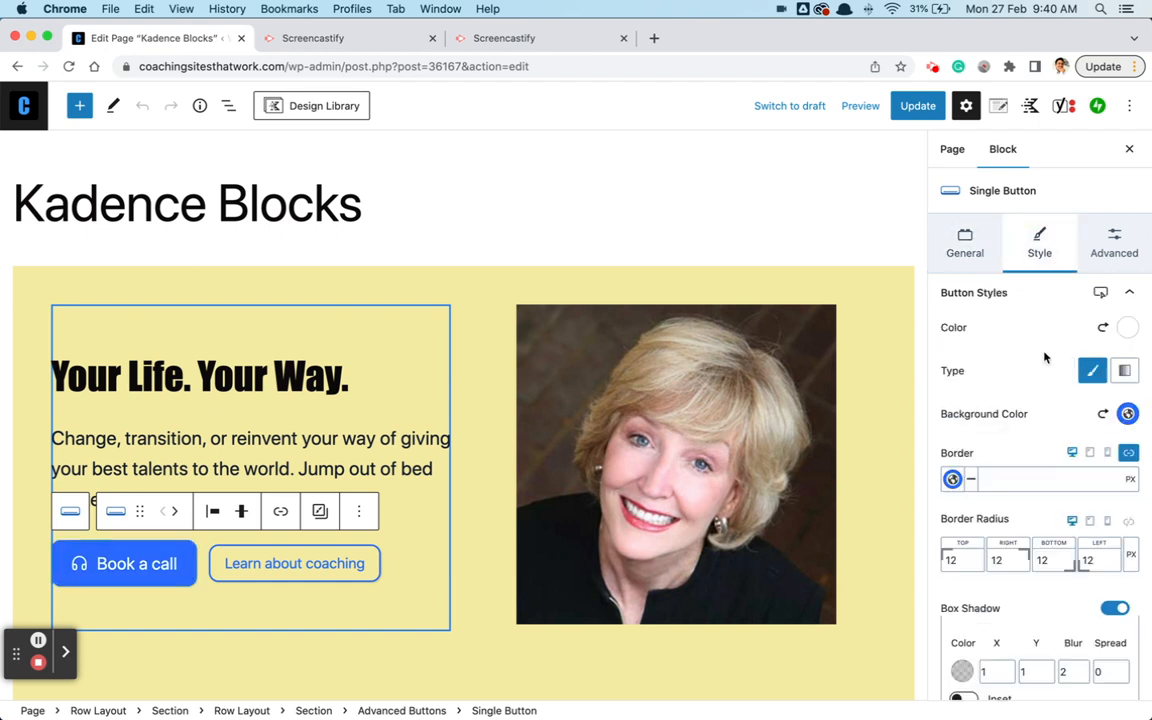
click(1125, 416)
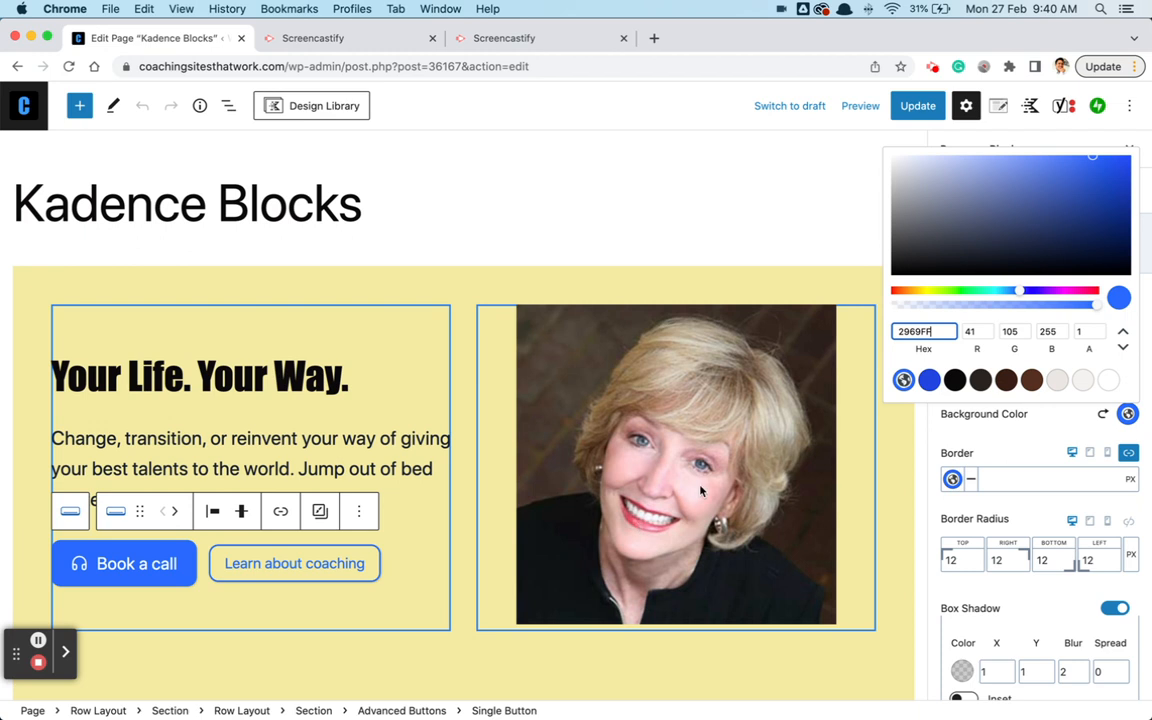
drag(1019, 291, 900, 293)
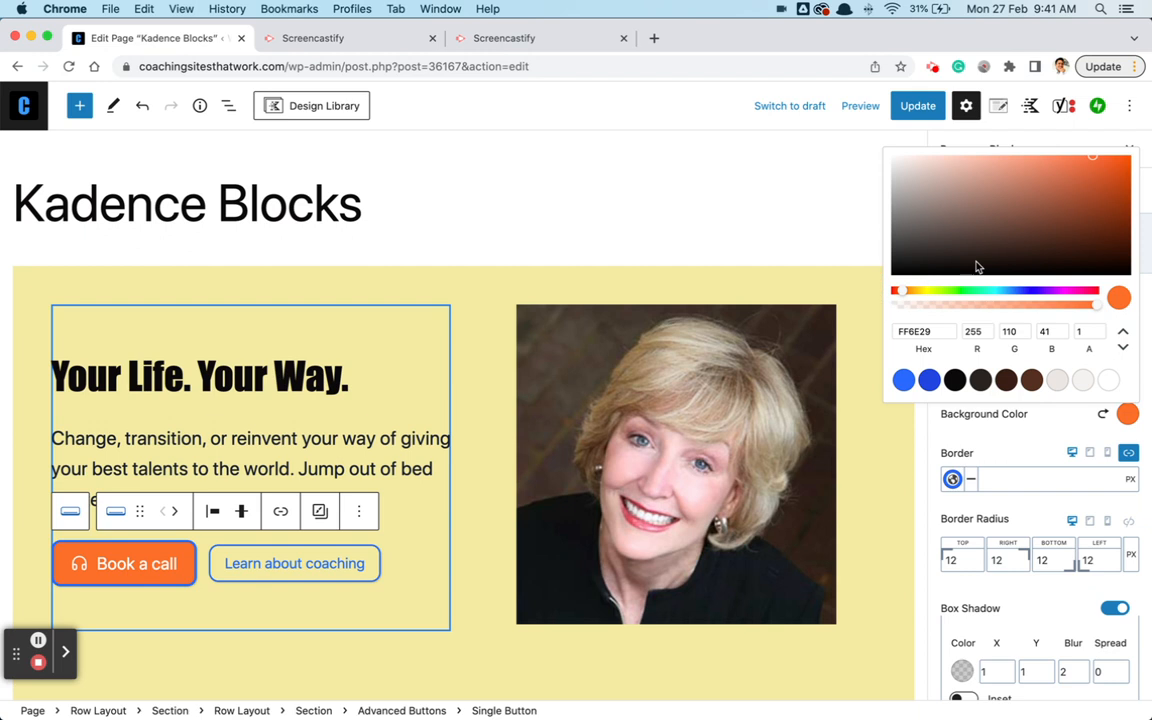
drag(903, 292, 898, 295)
click(1090, 219)
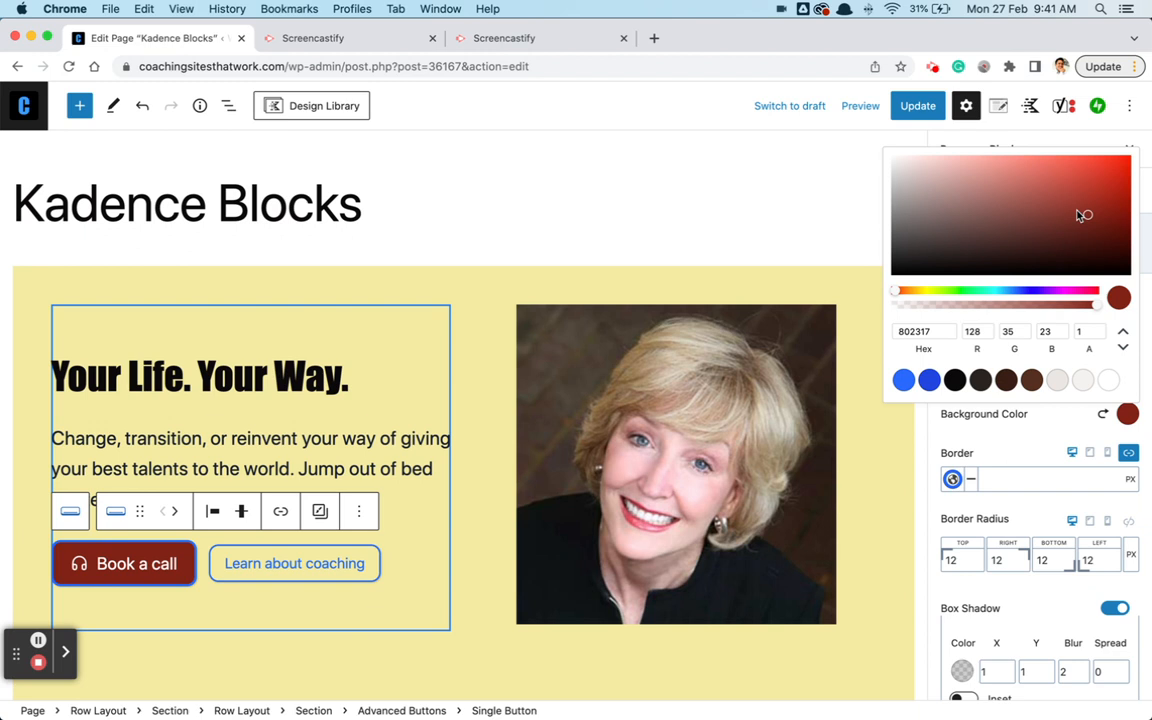
click(1087, 206)
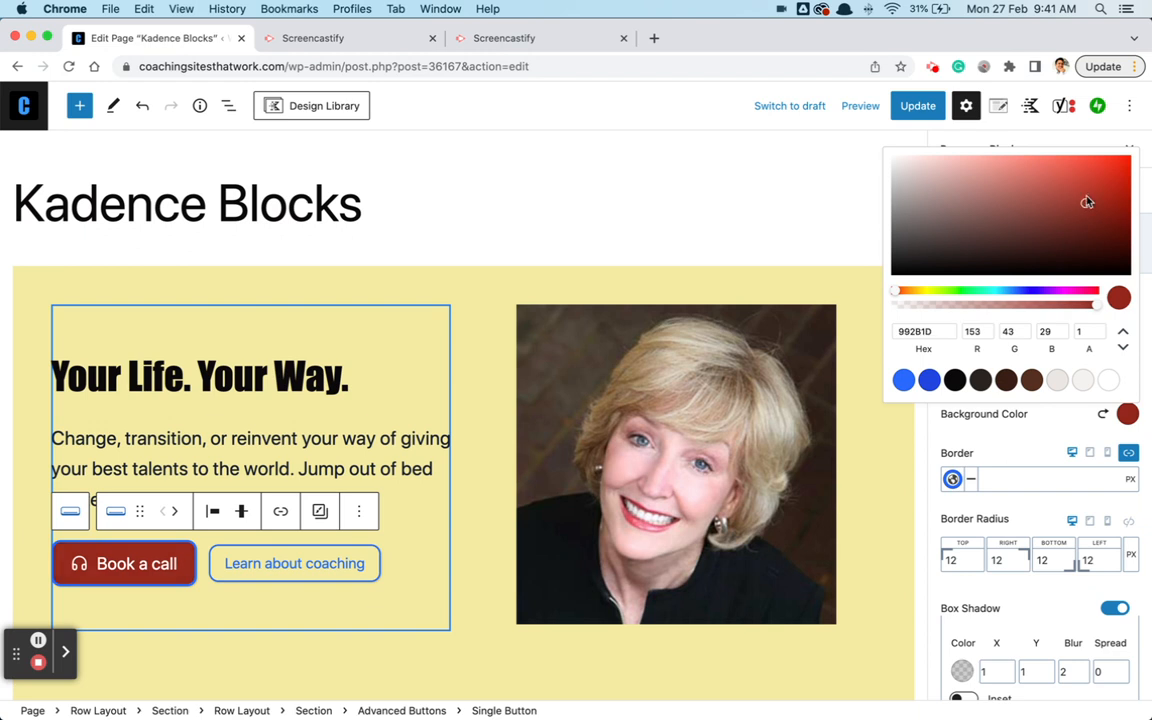
drag(1083, 189, 1129, 157)
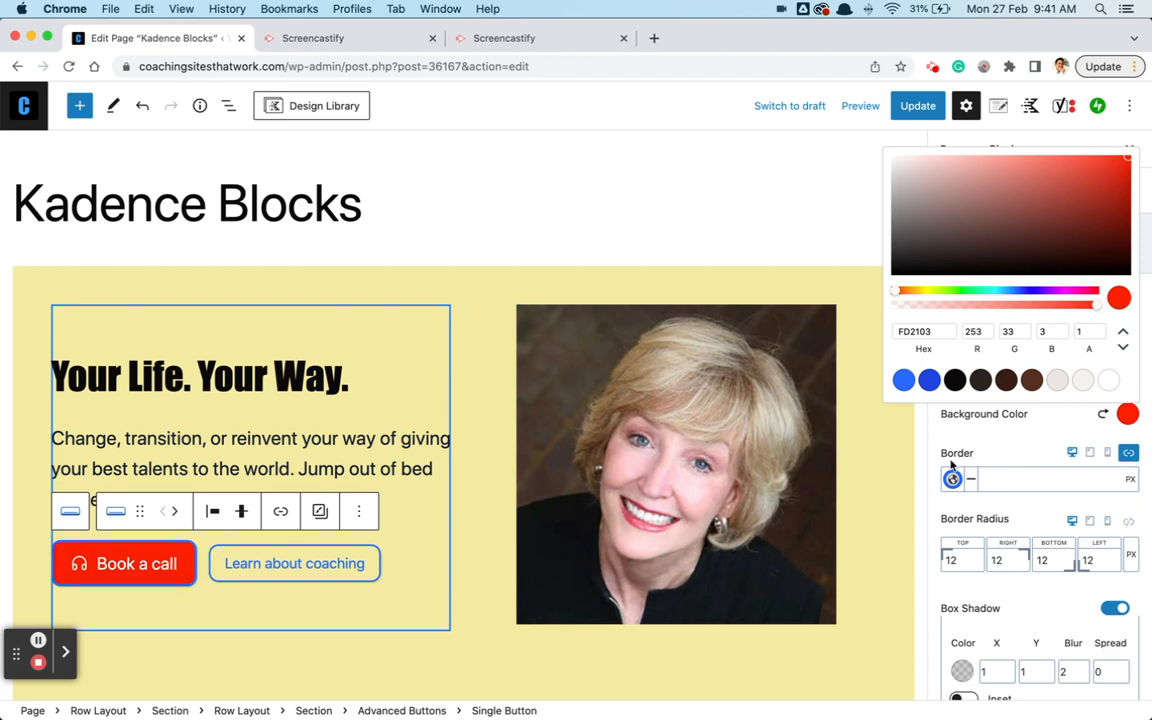
click(1008, 479)
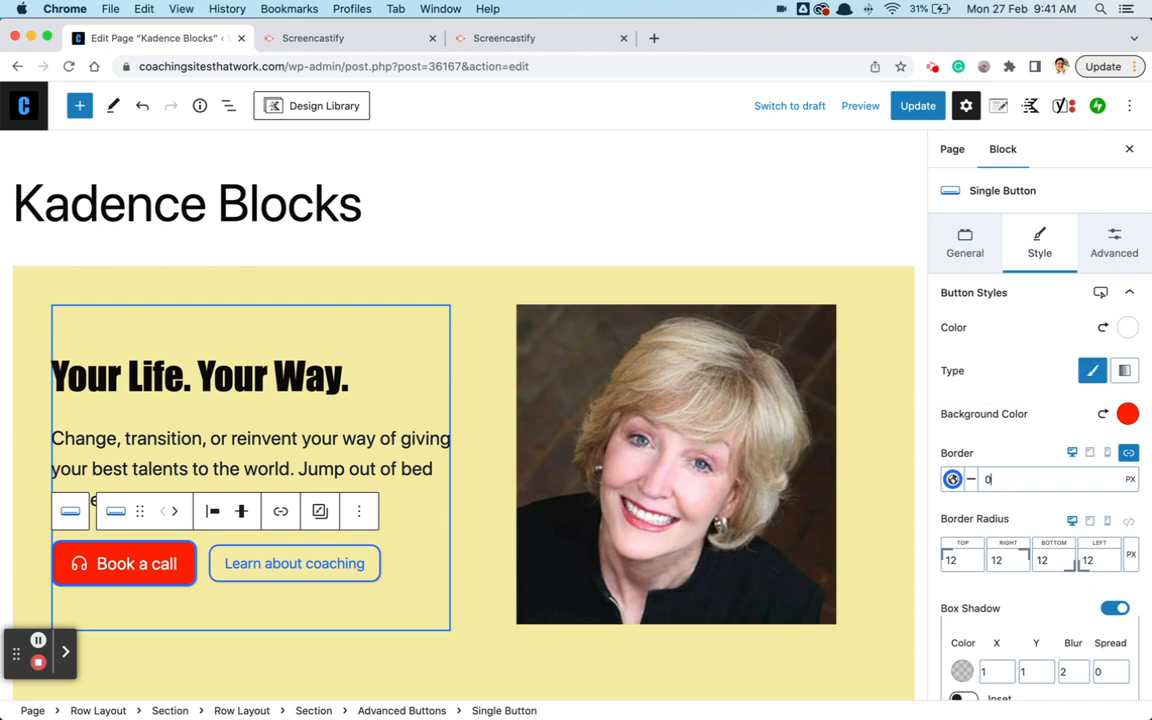
text(0)
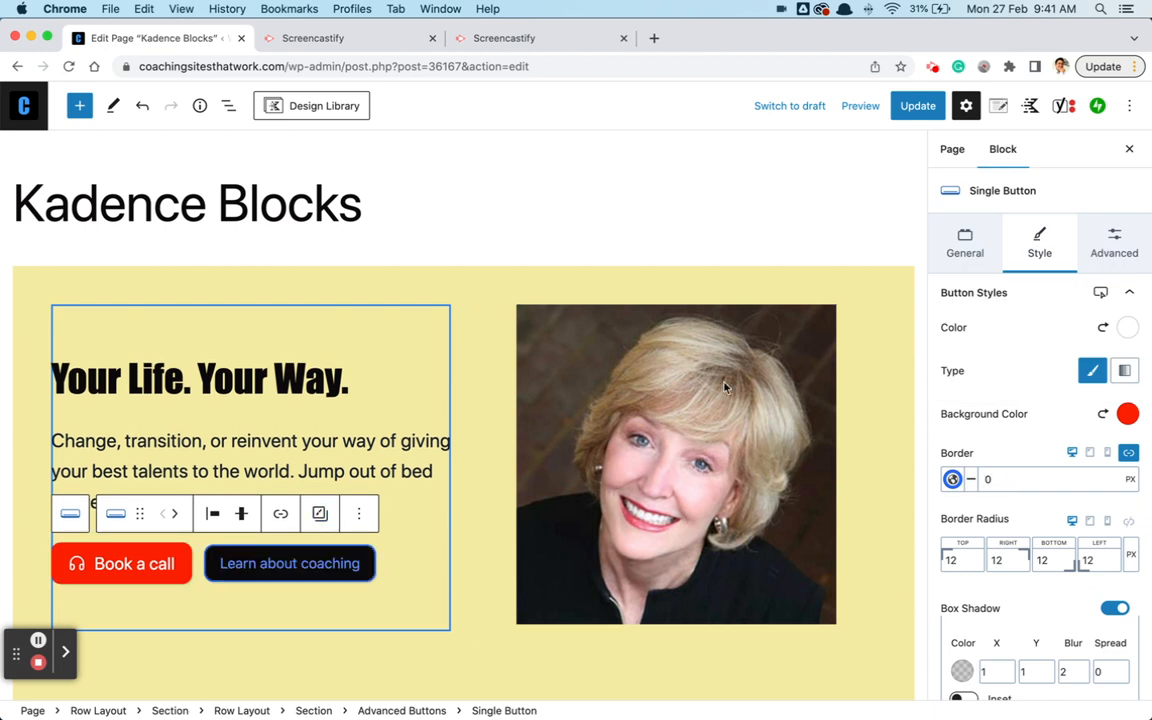
- Darken the "Book a call" button's background colour to the deeper red BB1E11
click(1125, 411)
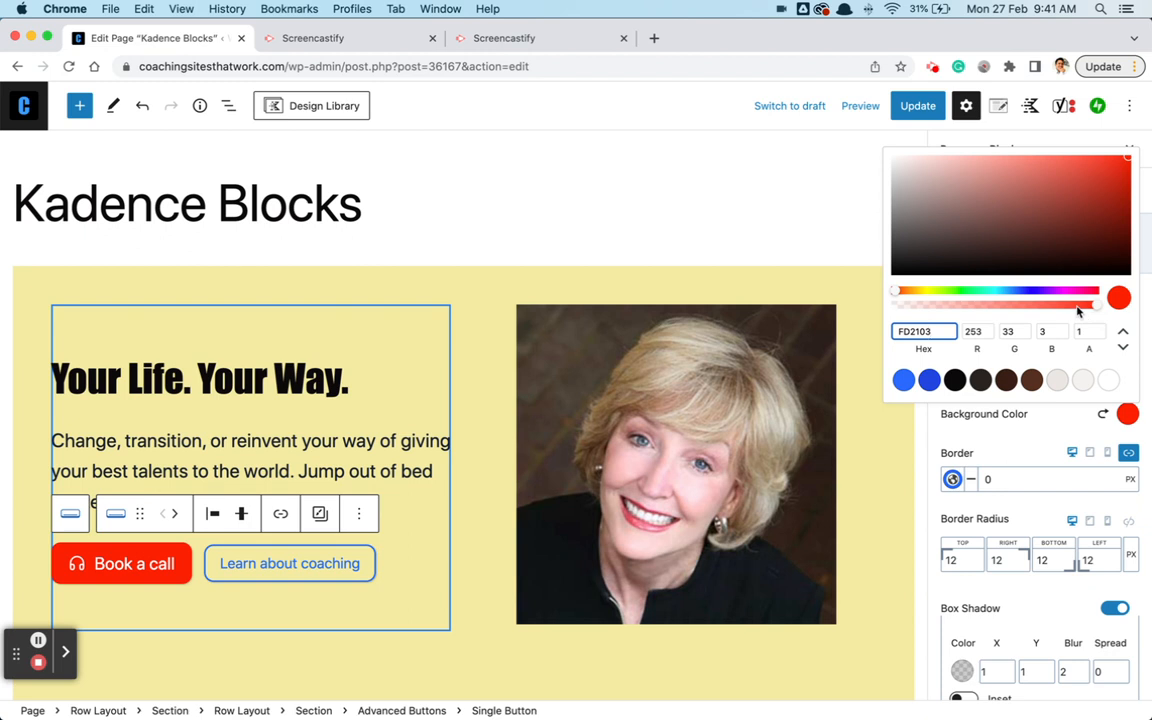
click(1097, 184)
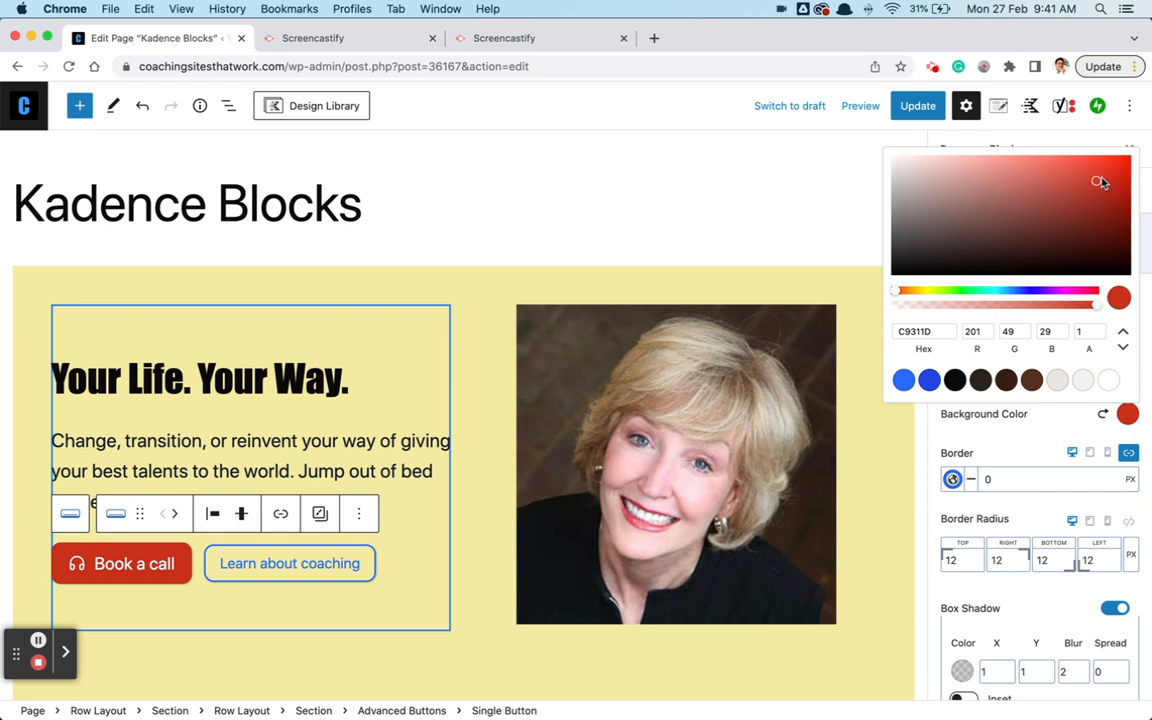
drag(1086, 180, 1085, 173)
click(1084, 168)
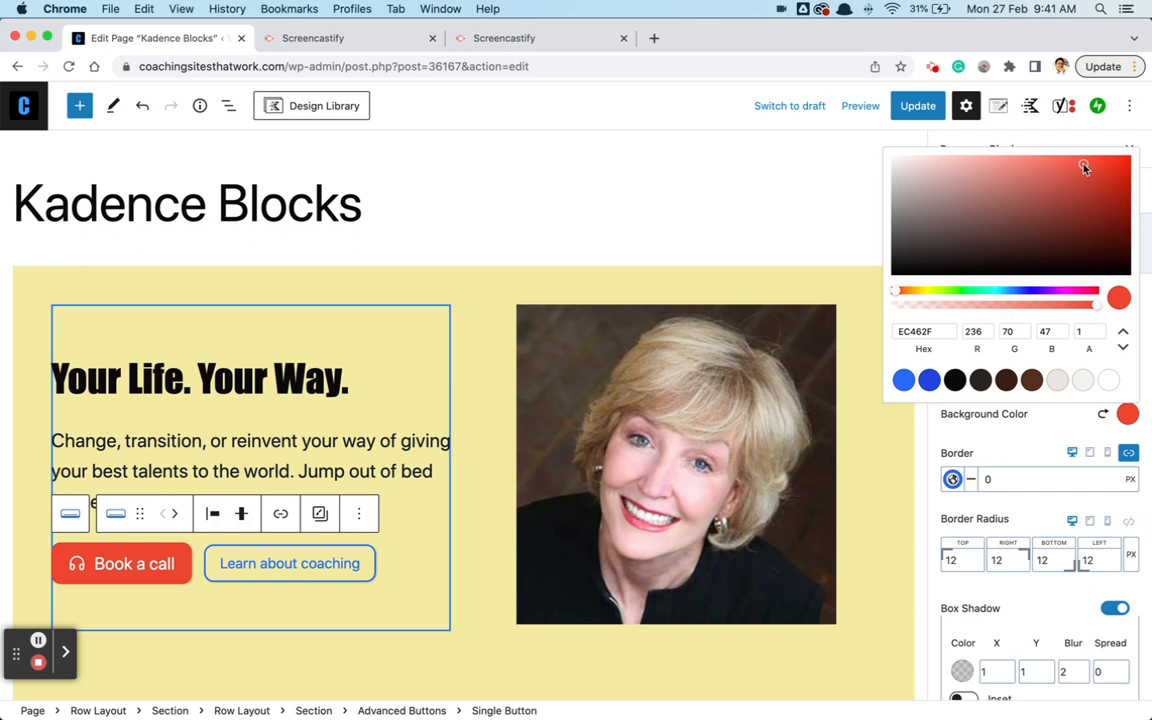
click(1103, 176)
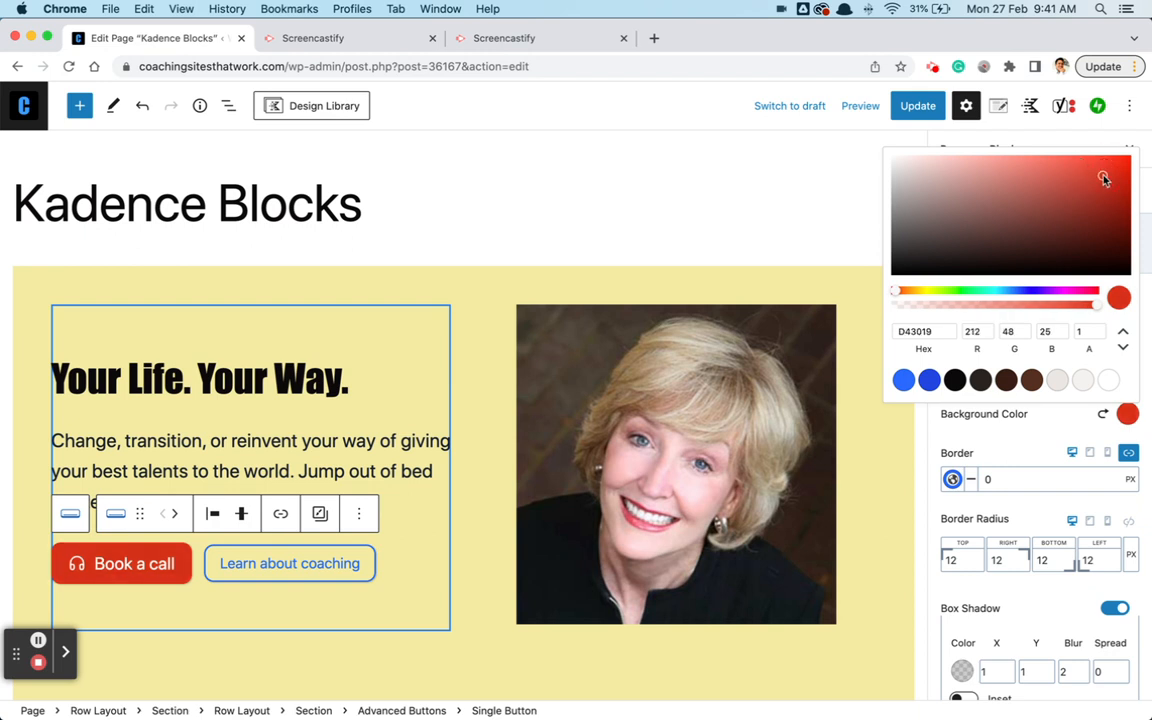
click(1103, 188)
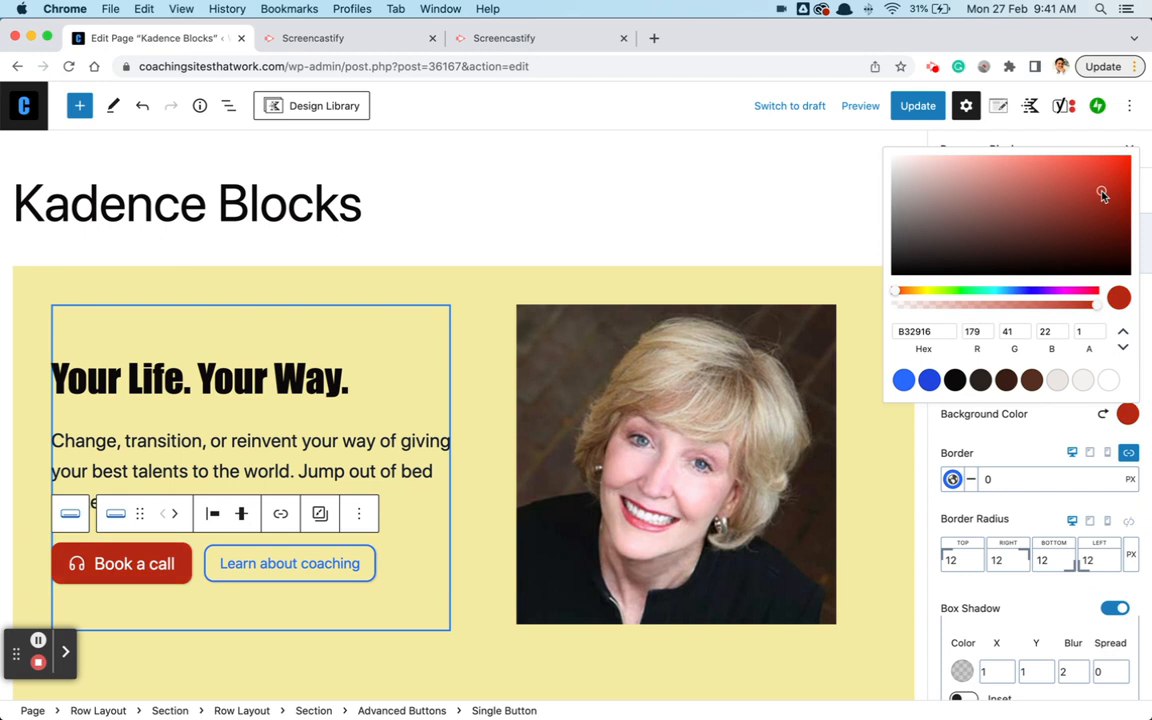
drag(1101, 190, 1111, 178)
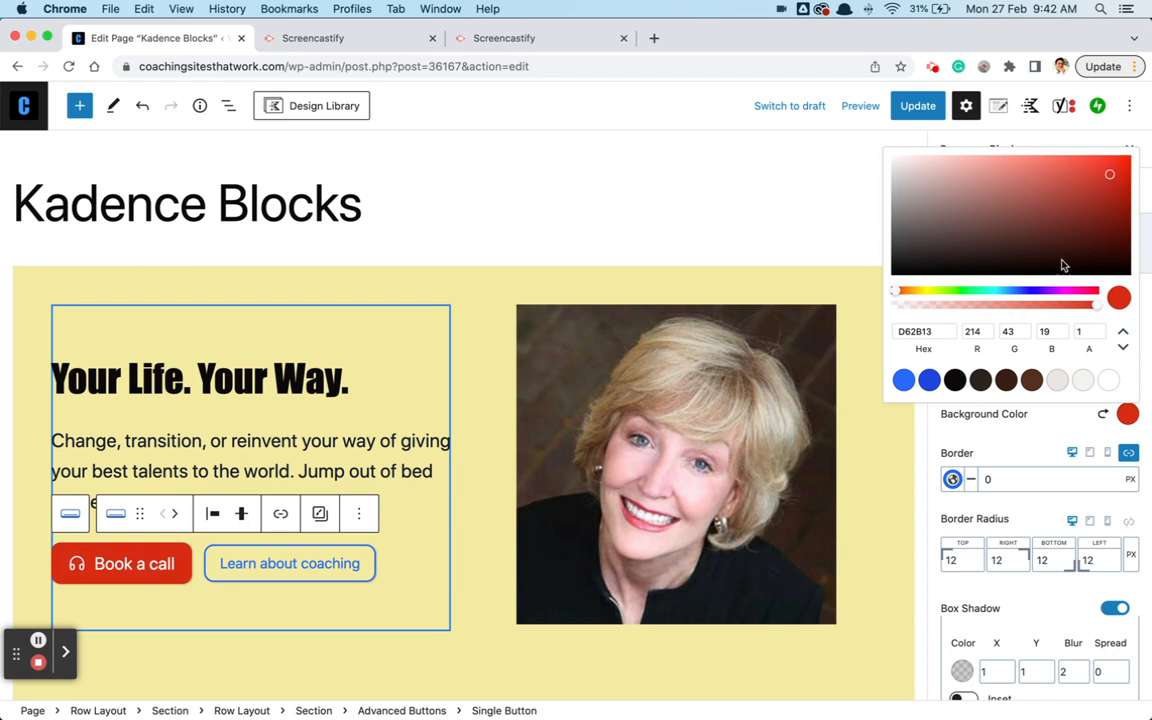
click(1096, 295)
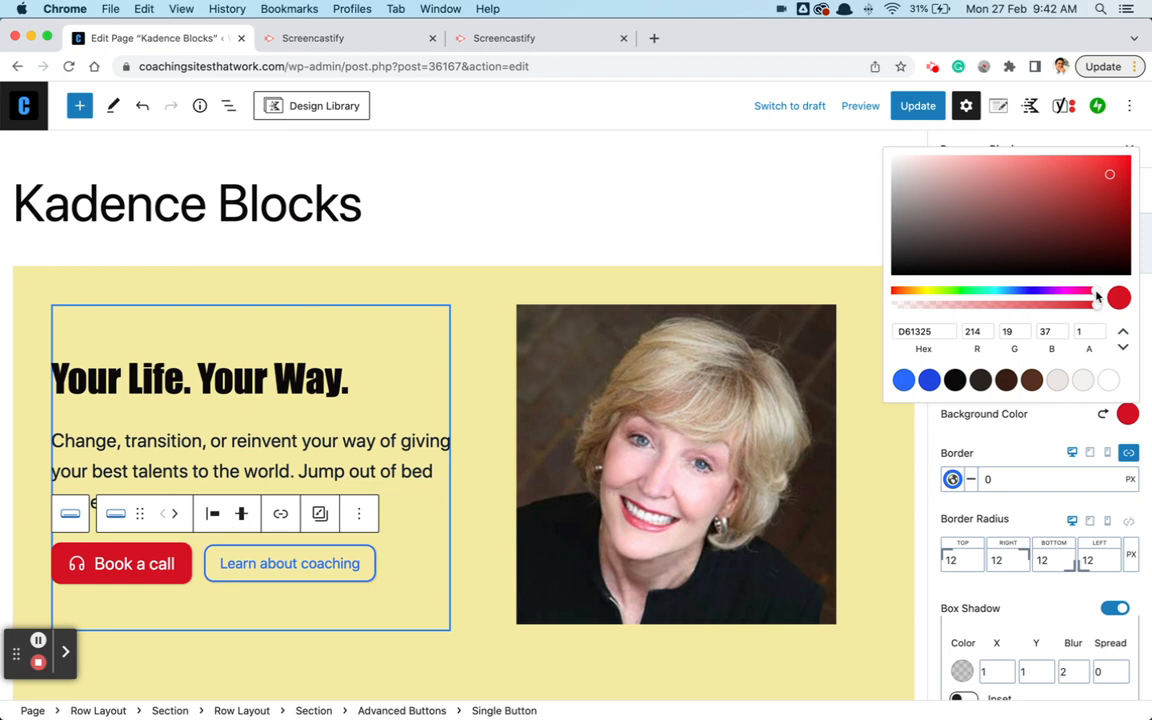
click(895, 292)
click(1111, 192)
drag(1111, 192, 1108, 198)
click(1109, 189)
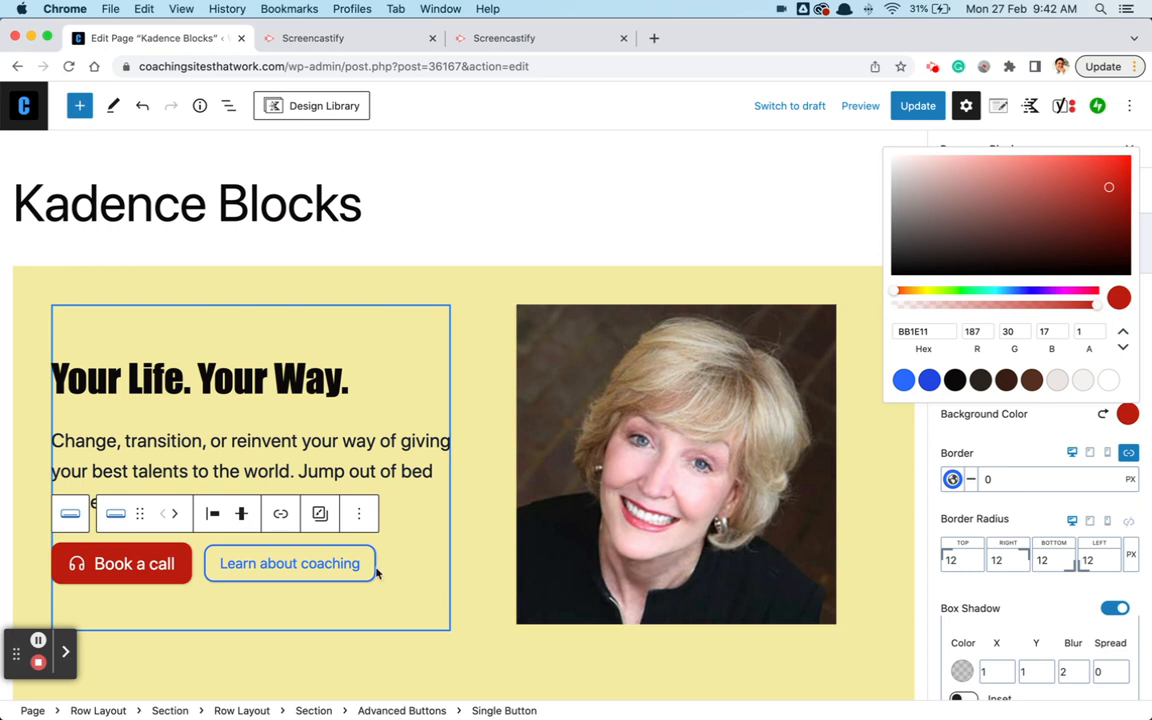
- Examine the "Book a call" button's normal and hover style settings, including colours, border, radius and box shadow
click(329, 561)
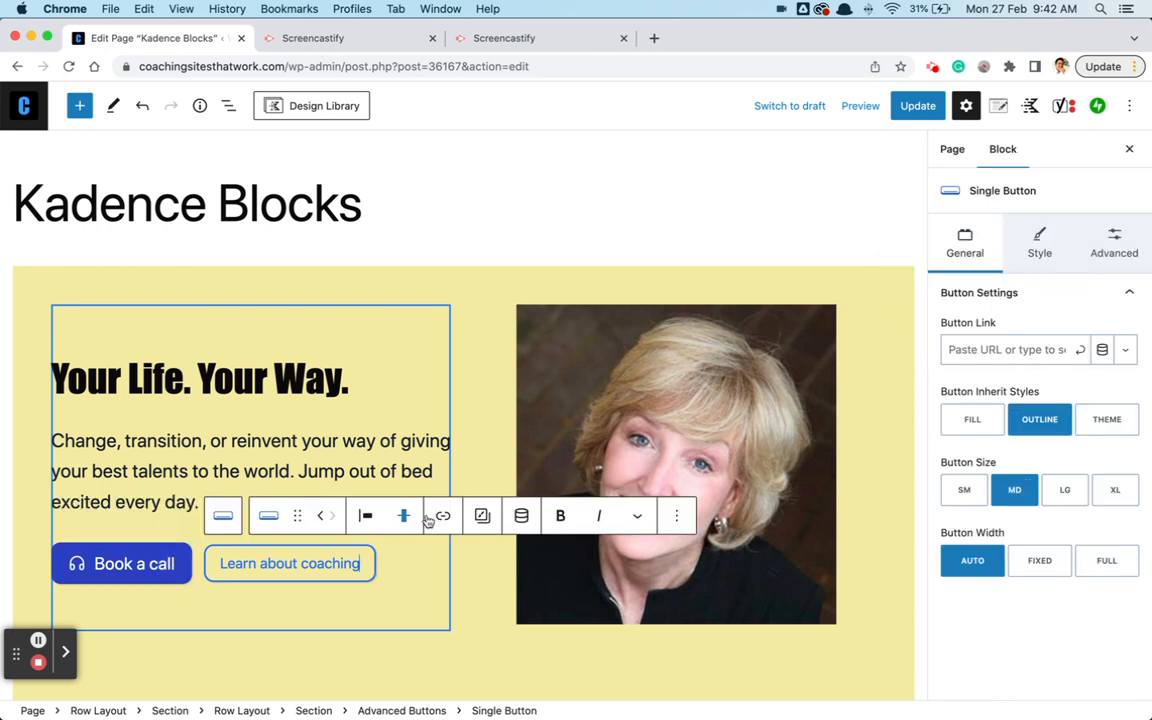
click(181, 566)
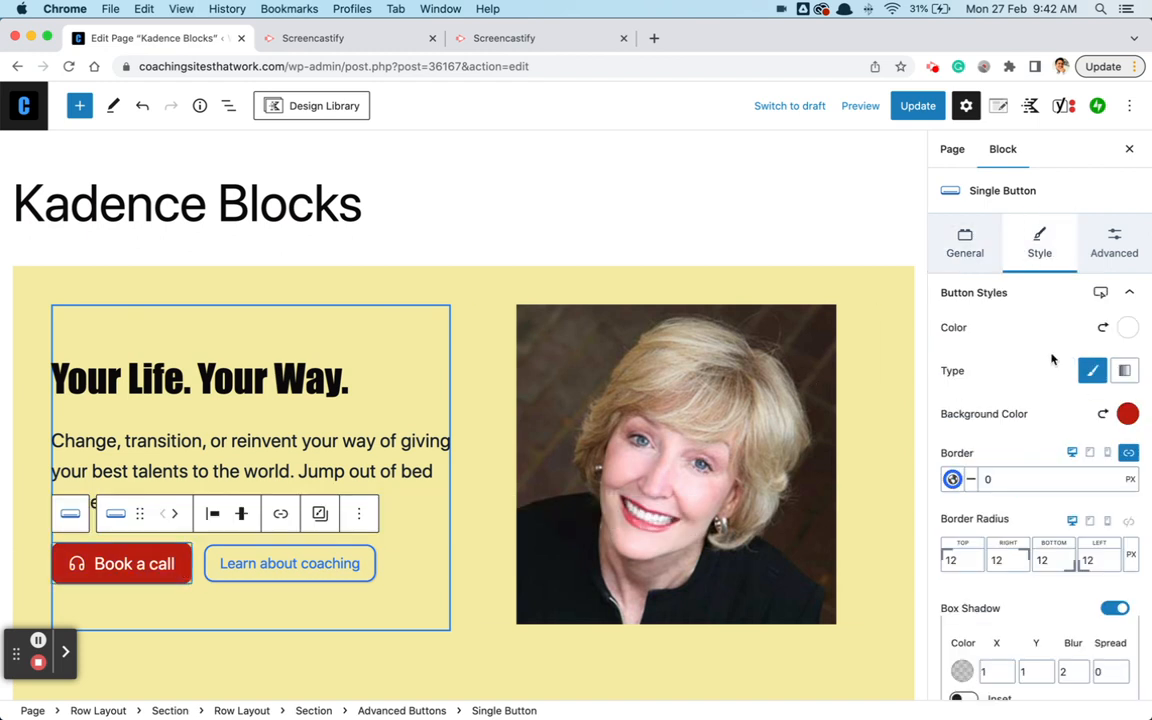
scroll(1000, 427, down, 1)
scroll(999, 427, down, 3)
scroll(999, 427, up, 3)
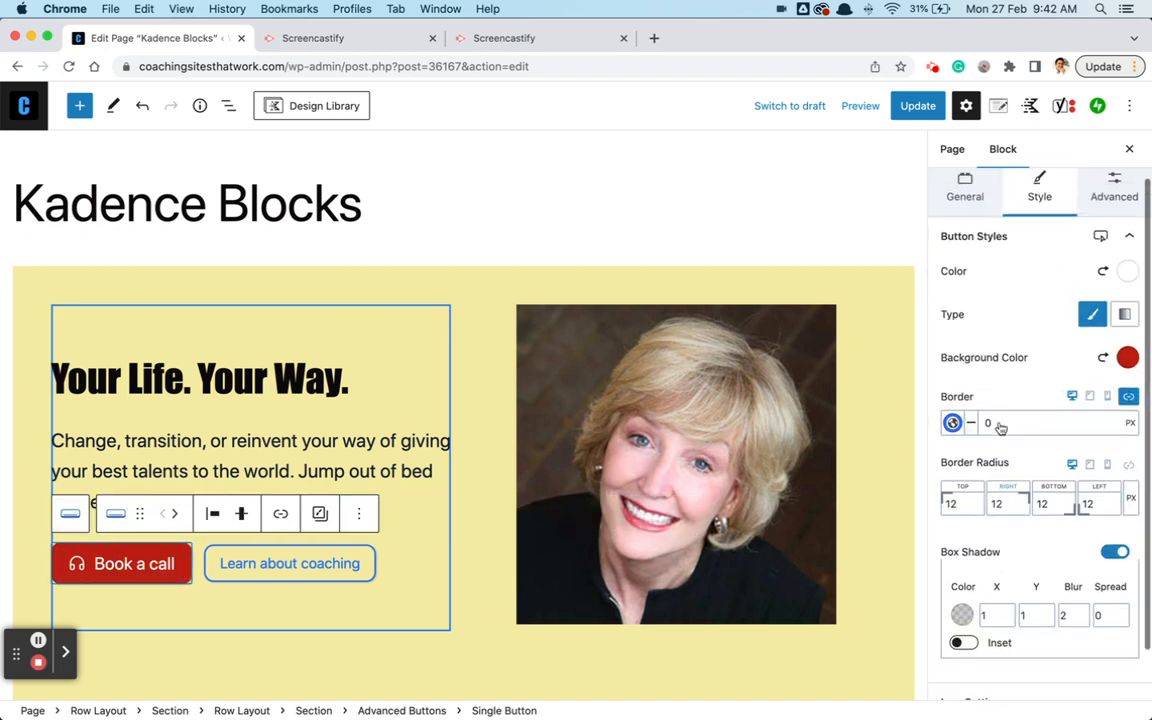
scroll(1003, 415, up, 1)
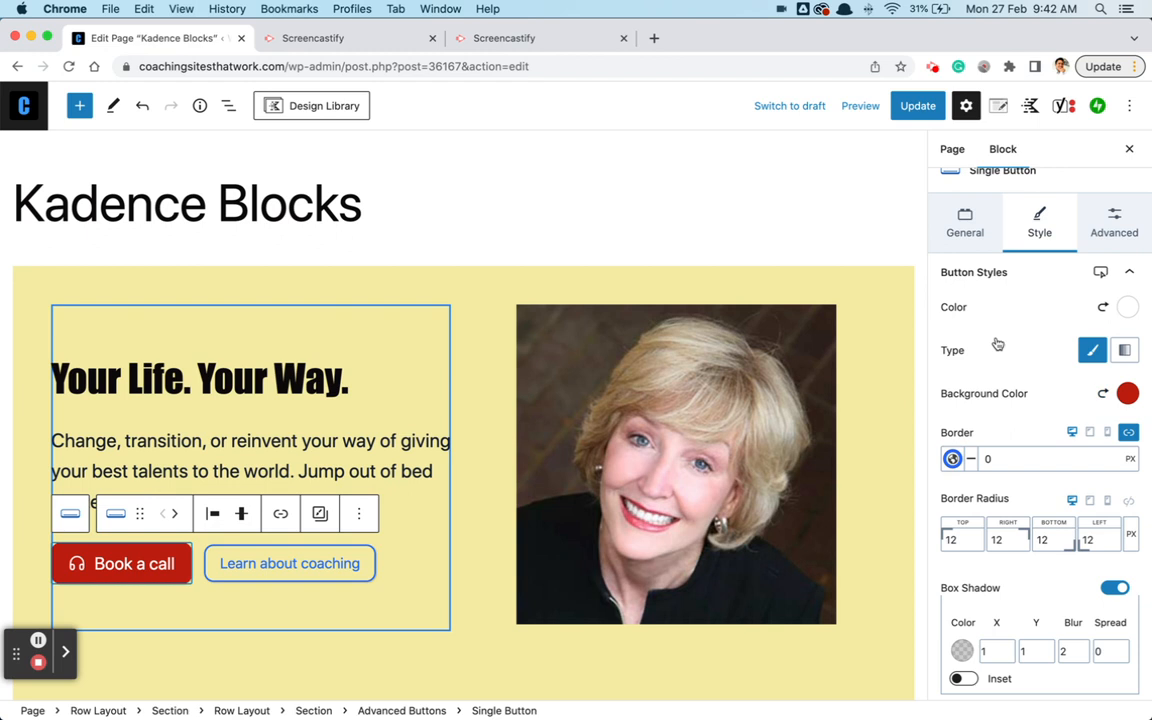
click(1101, 273)
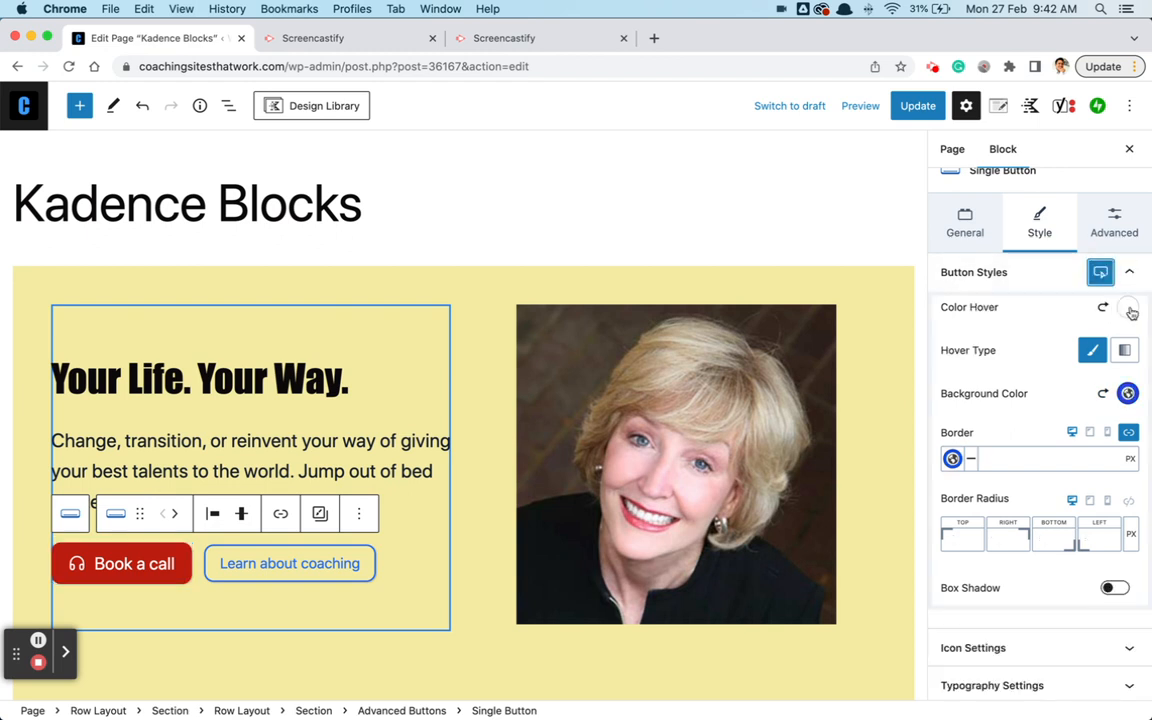
scroll(1054, 355, up, 1)
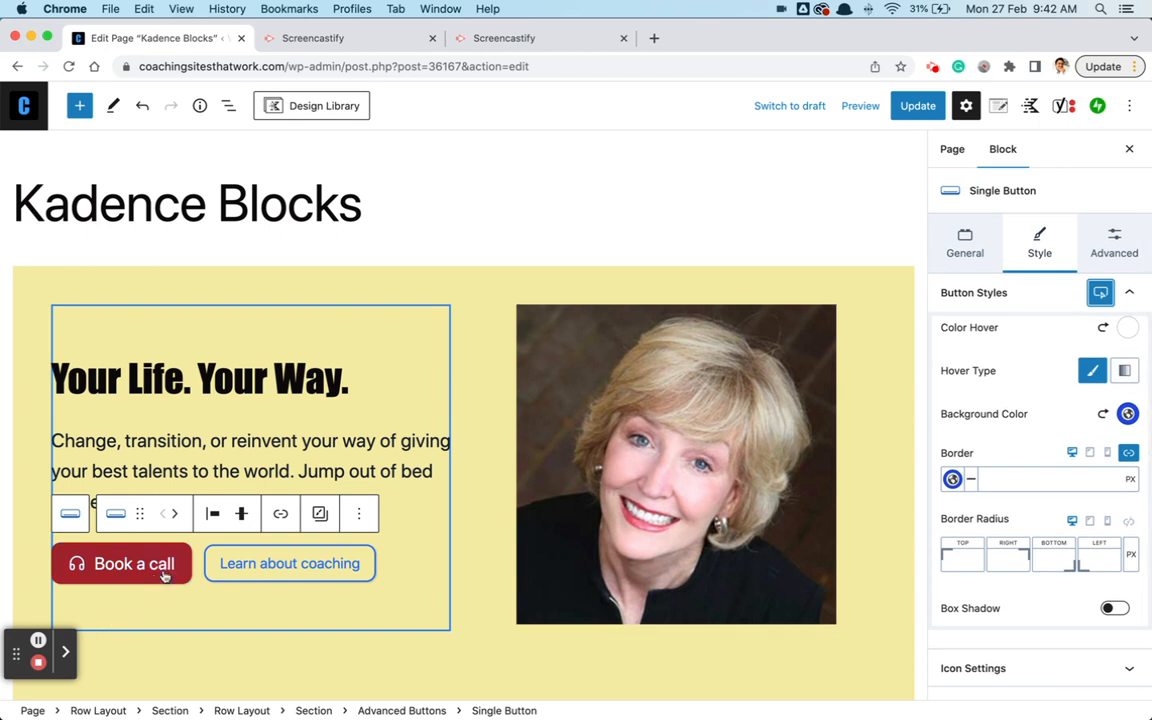
click(1130, 293)
click(1125, 291)
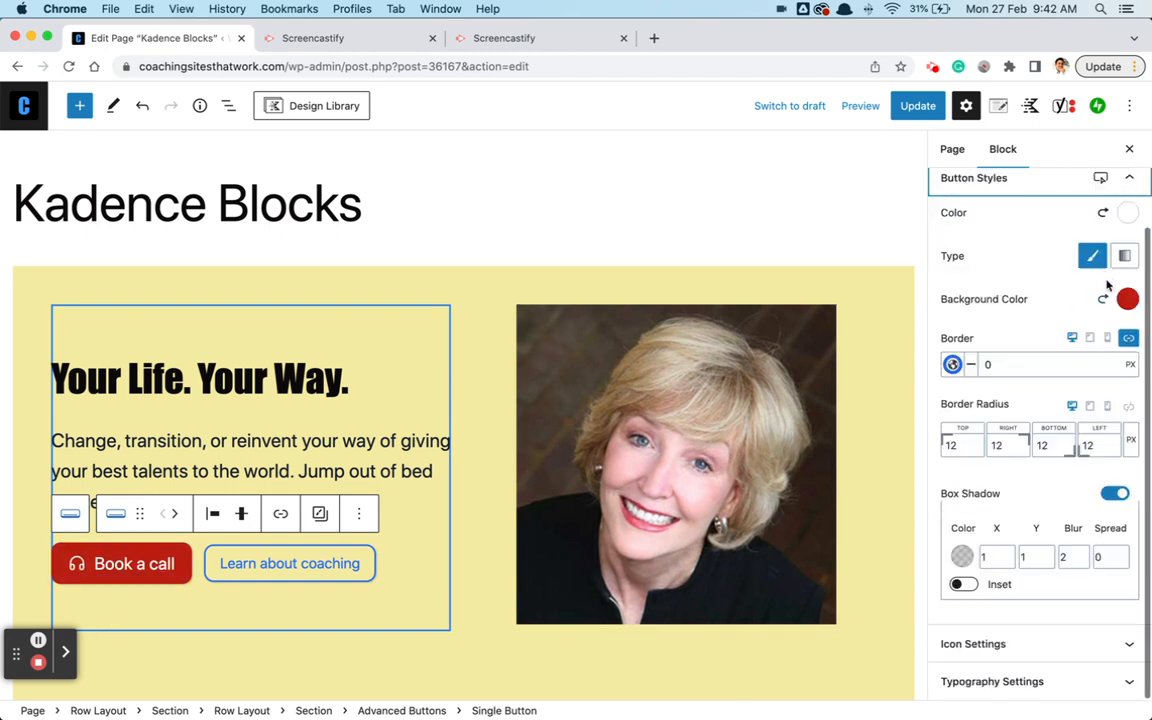
scroll(1108, 268, up, 1)
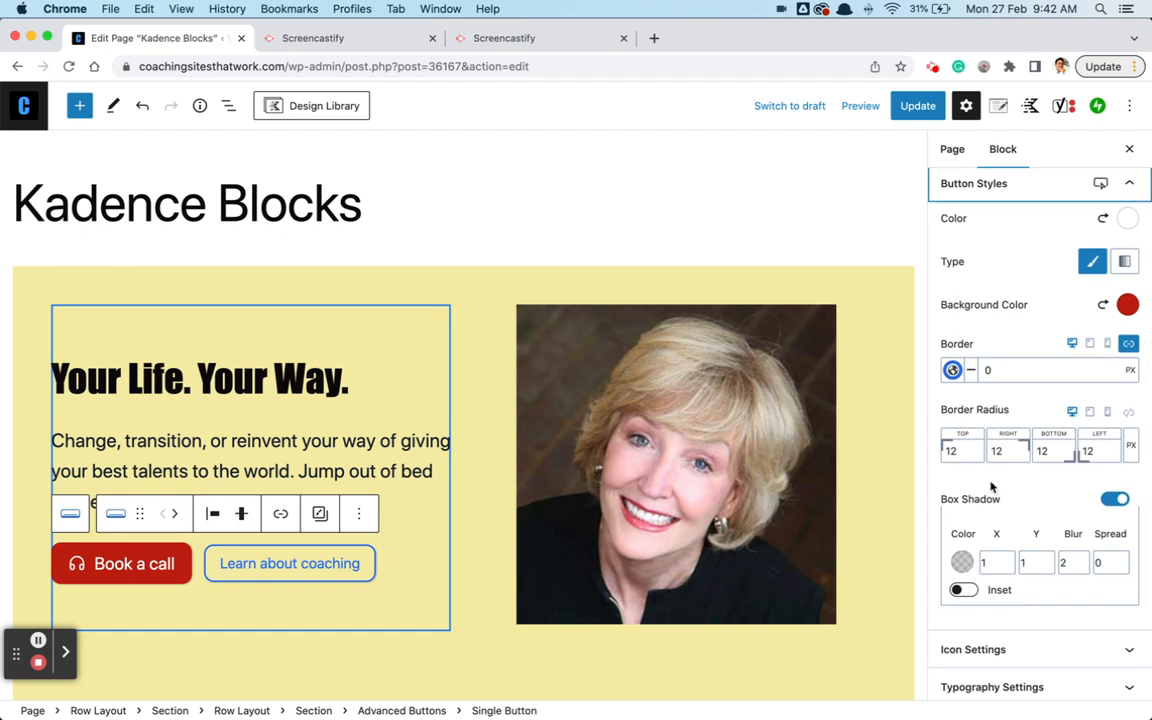
scroll(991, 497, up, 3)
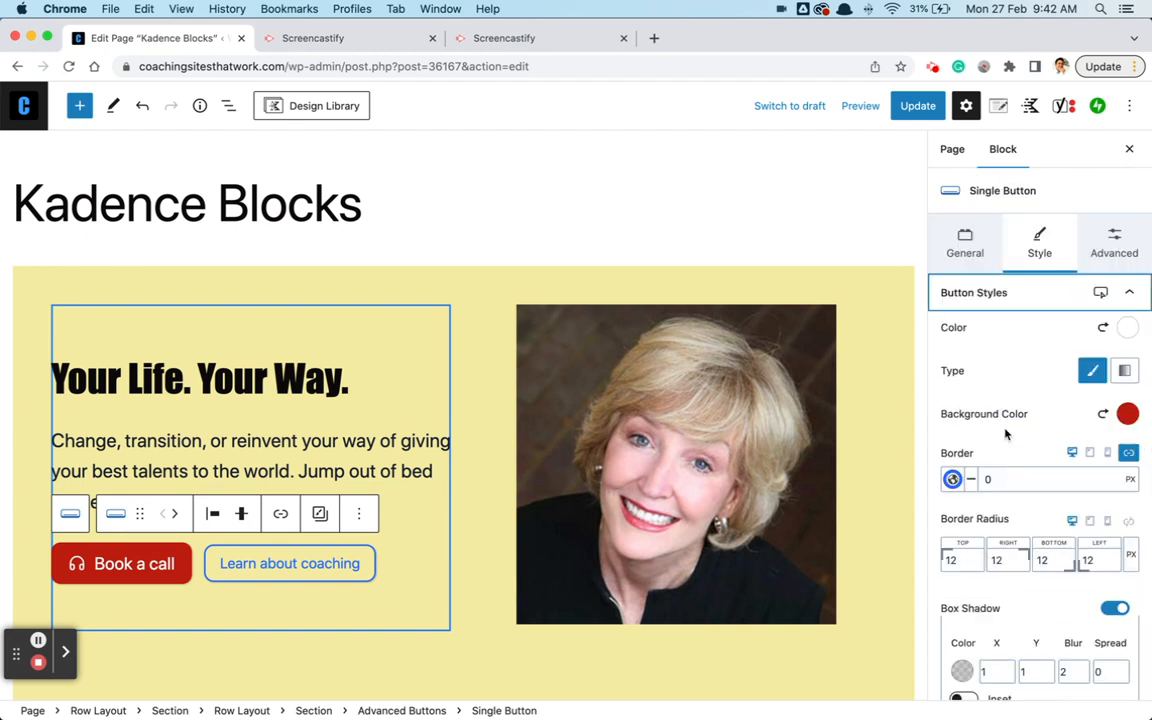
- Set the "Book a call" button's hover background colour to near-black 050505
click(1101, 294)
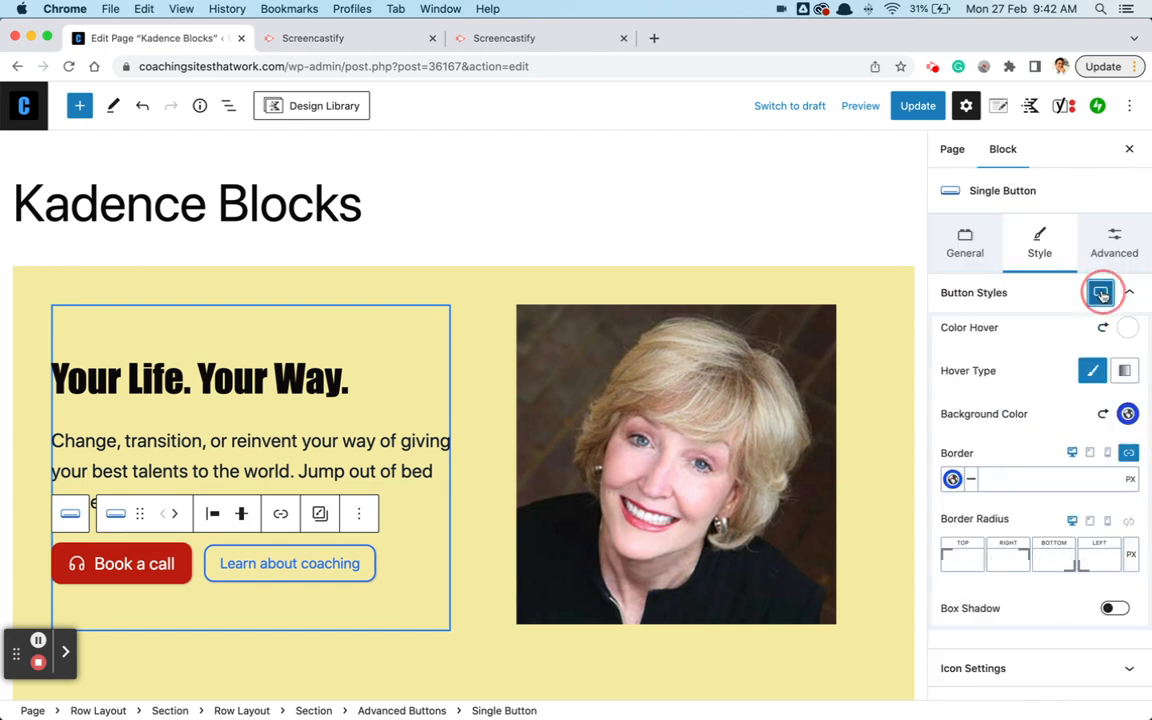
click(1126, 415)
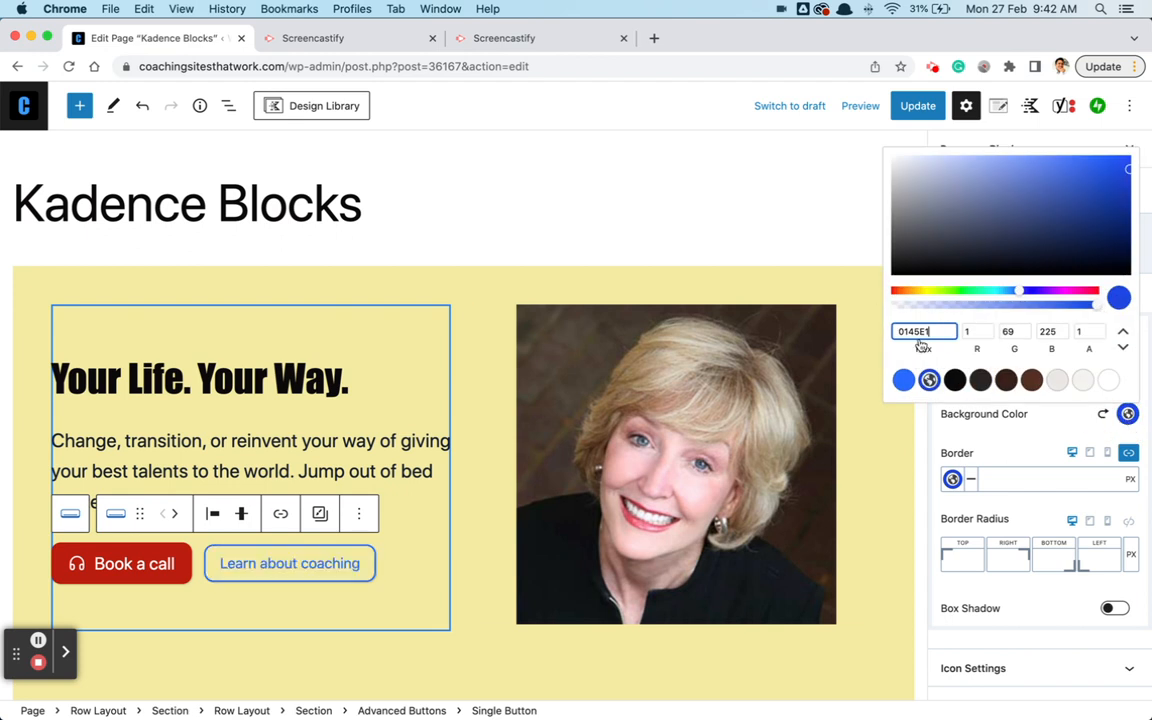
click(955, 380)
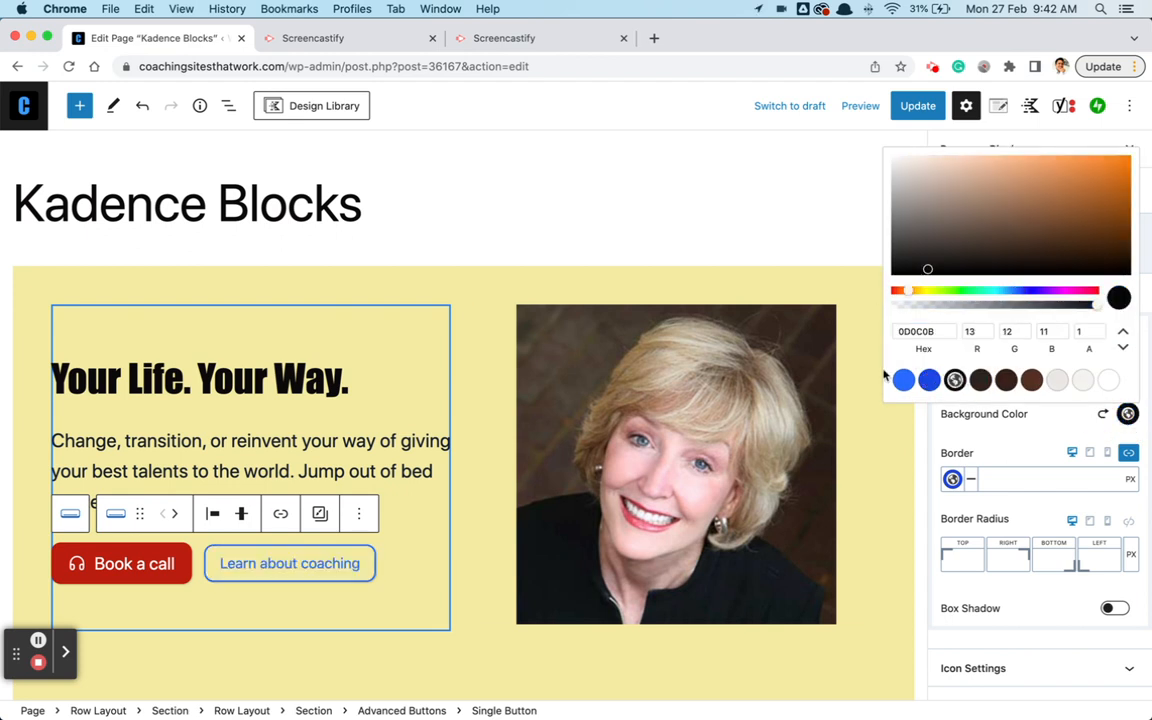
click(980, 380)
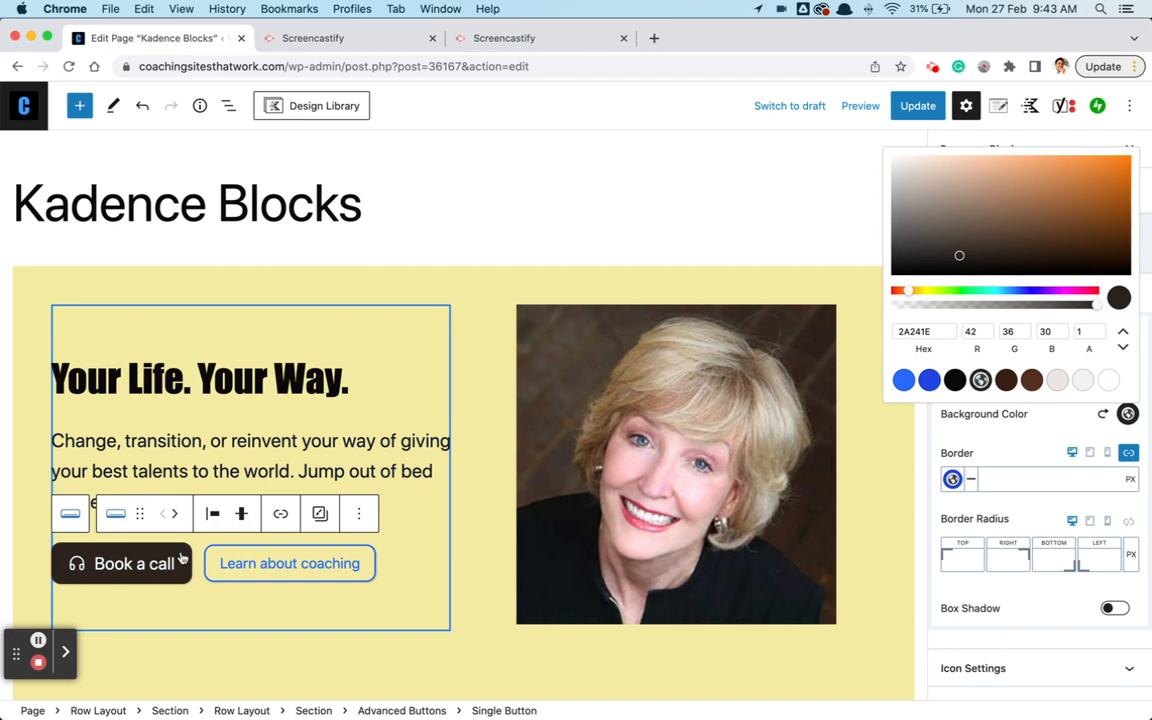
click(891, 265)
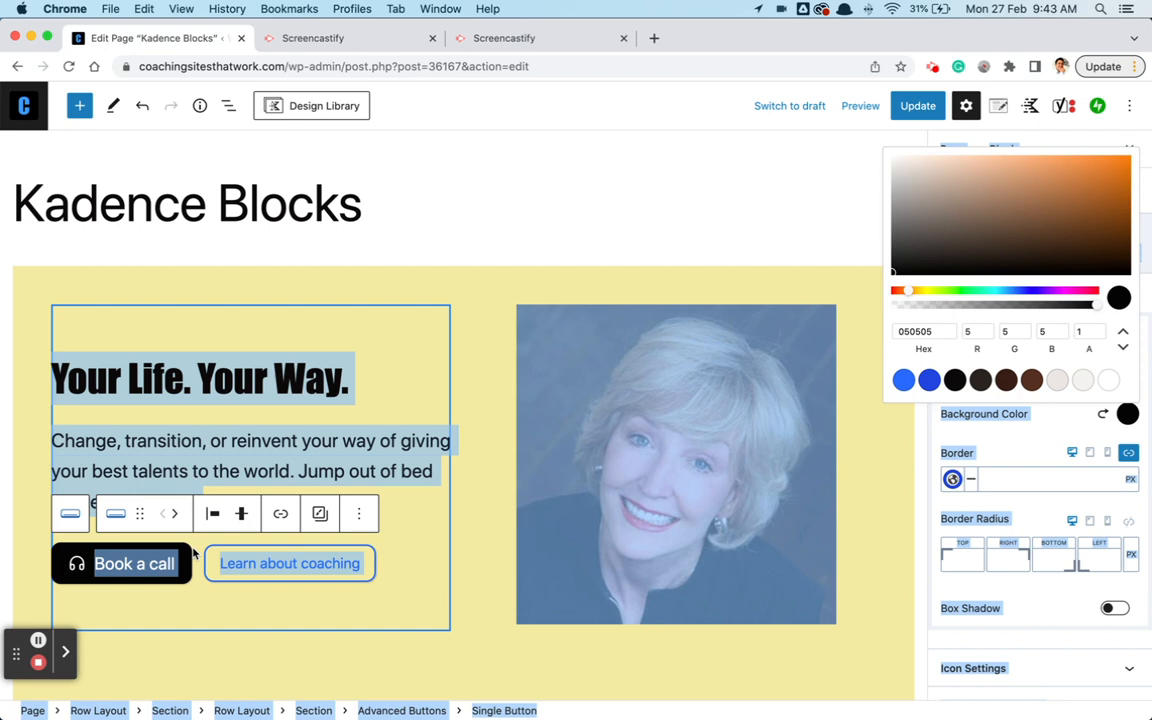
- Set the "Learn about coaching" button's text colour to the dark red A72919
click(196, 552)
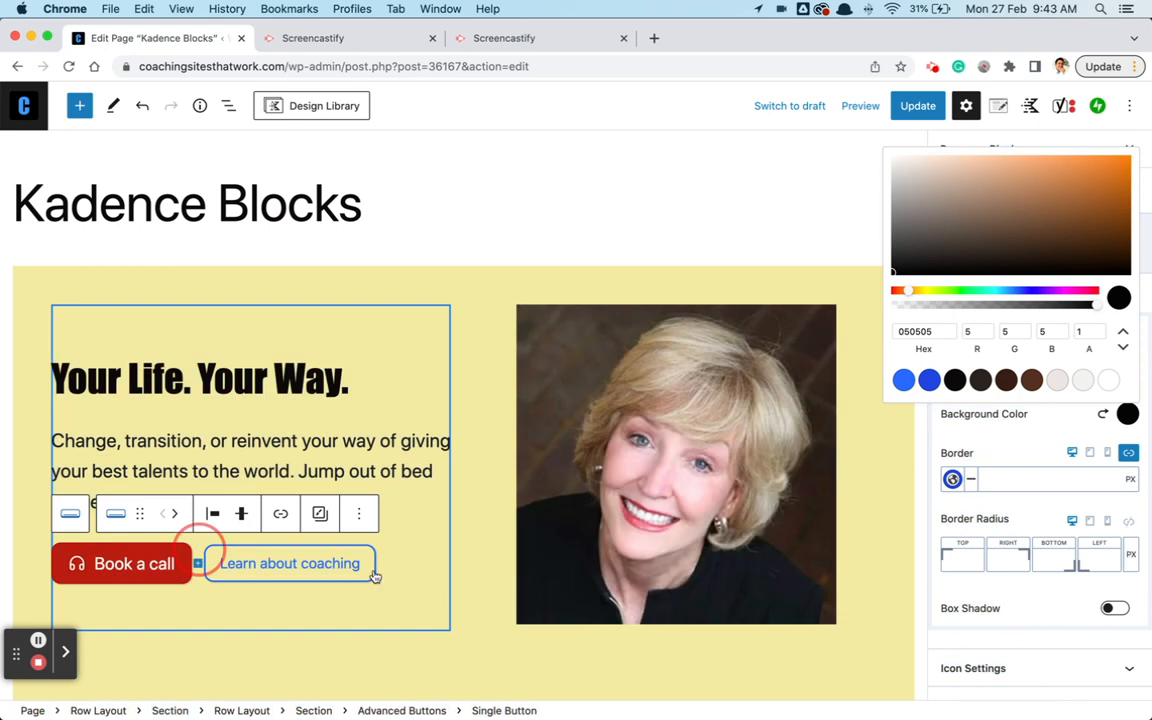
click(372, 575)
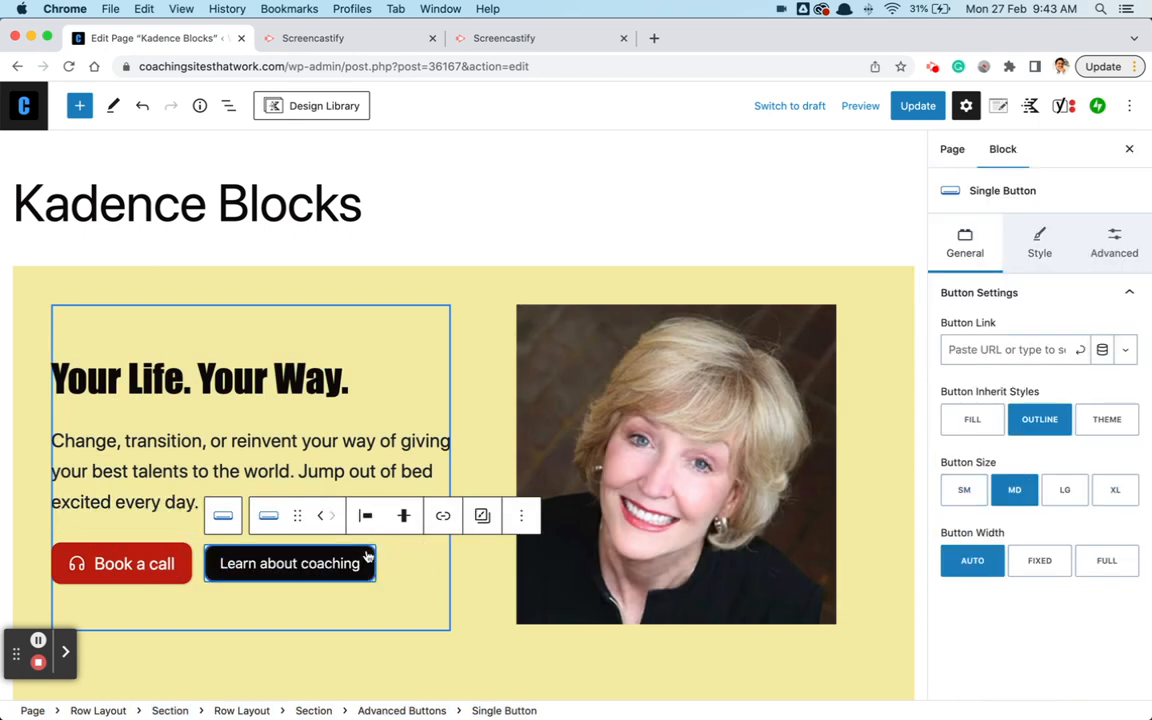
click(1022, 254)
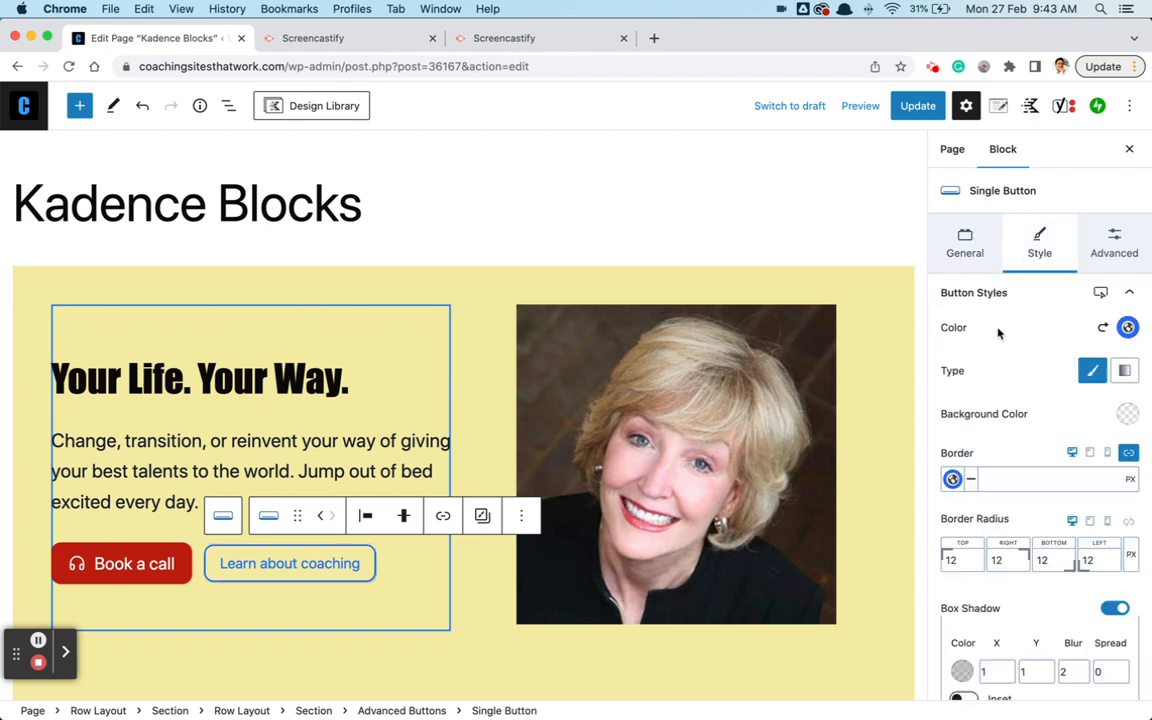
click(1127, 327)
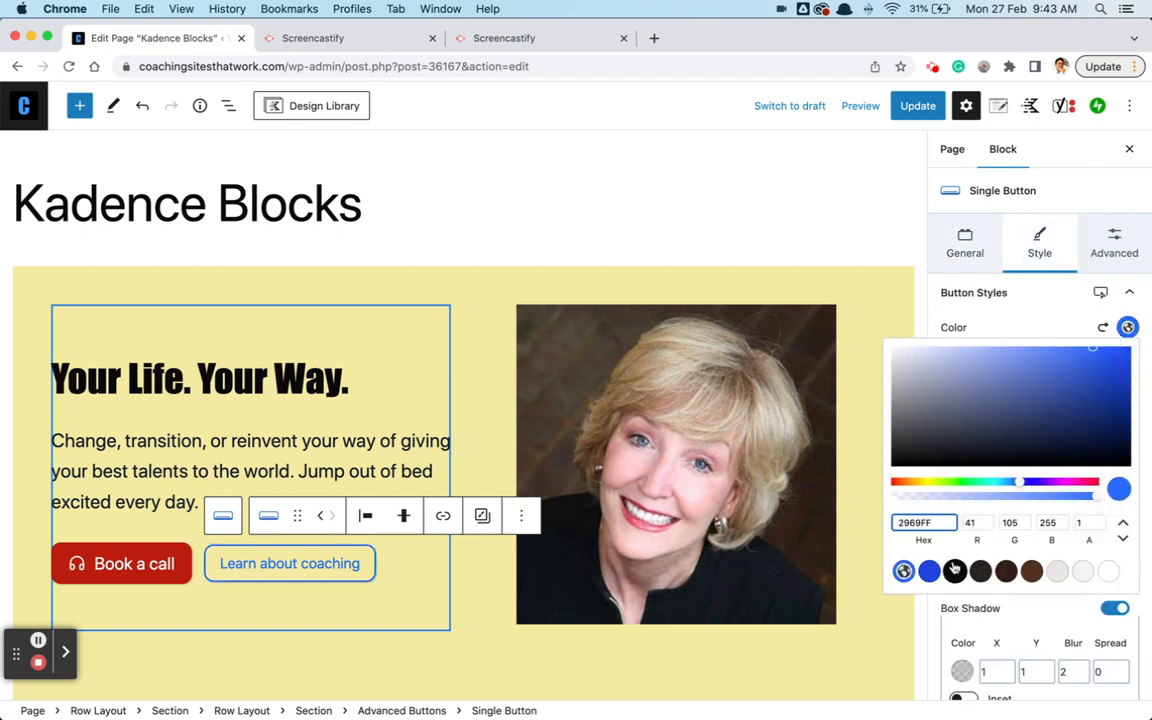
click(898, 482)
click(1096, 387)
drag(1096, 387, 1095, 389)
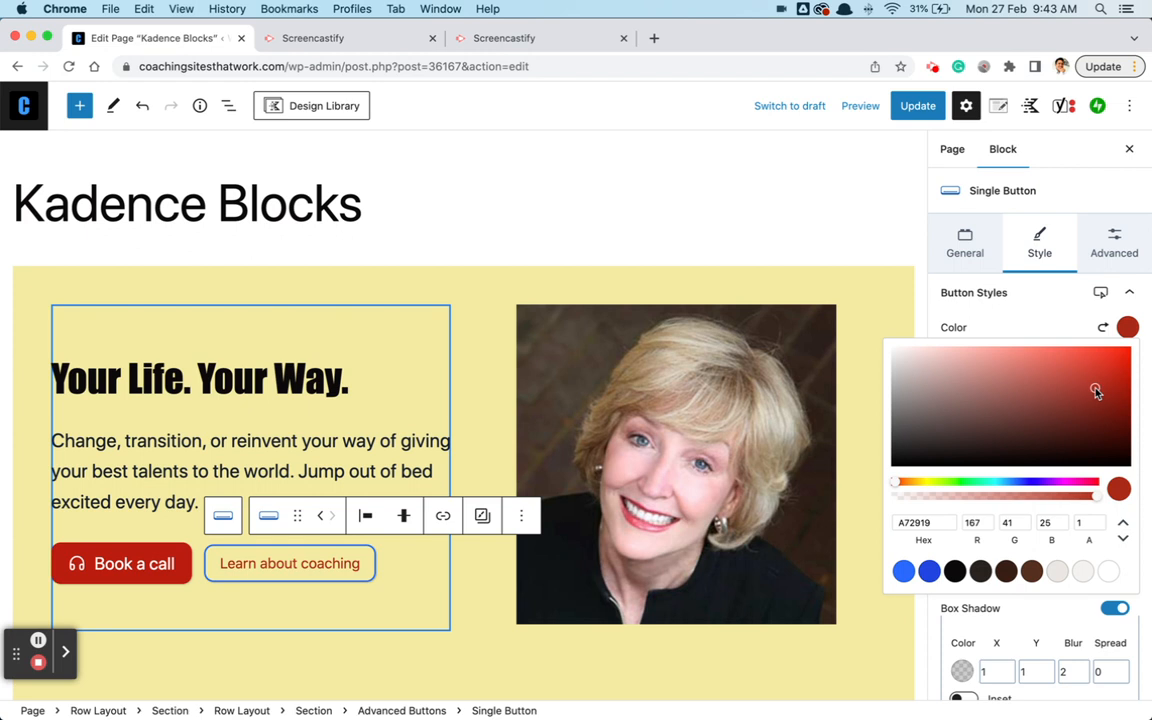
click(1063, 331)
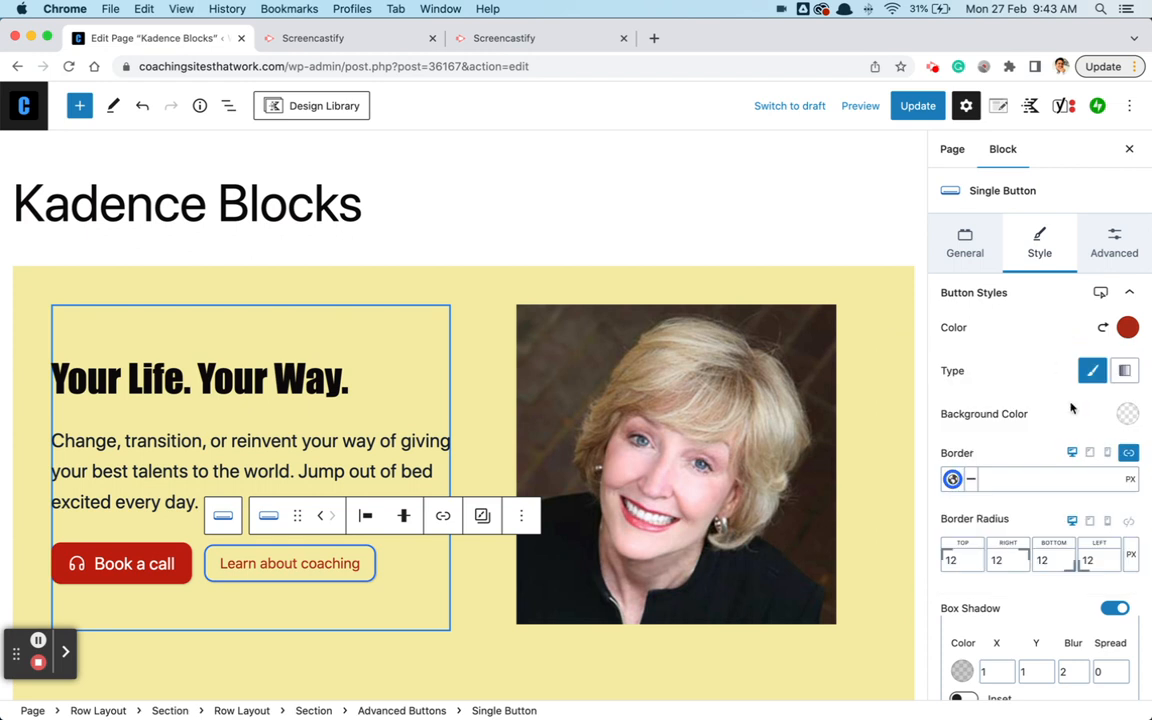
- Copy the hex code A72919 from the "Learn about coaching" button's text colour
click(954, 480)
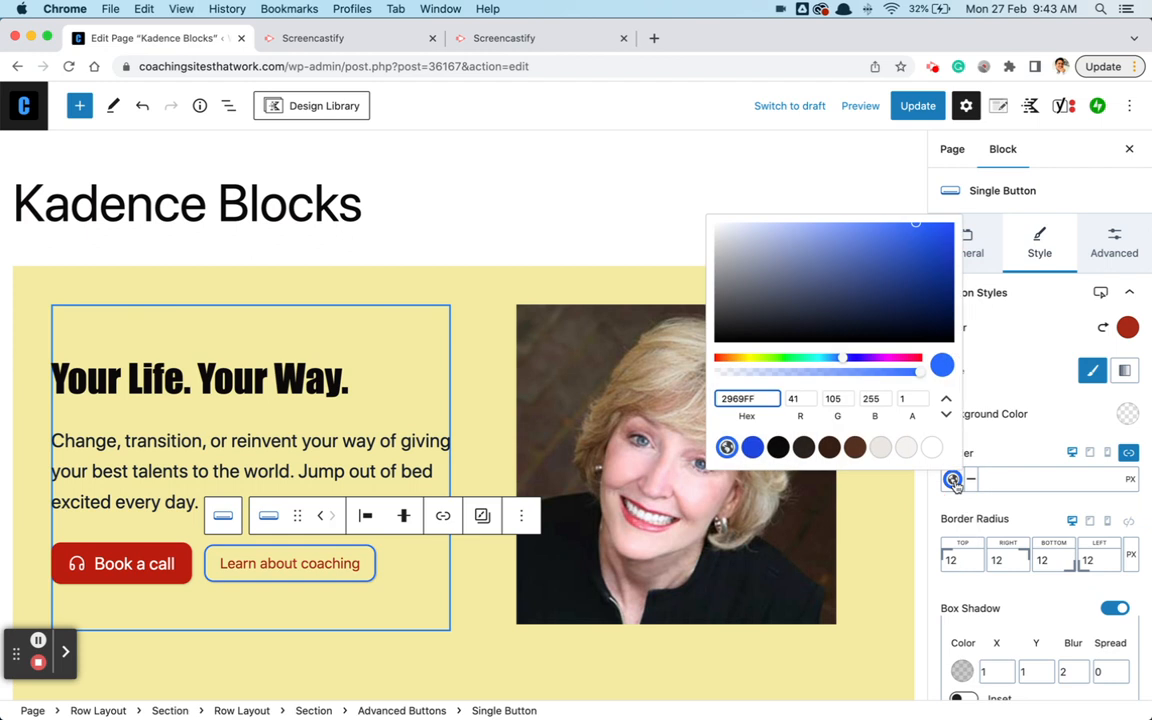
click(1028, 337)
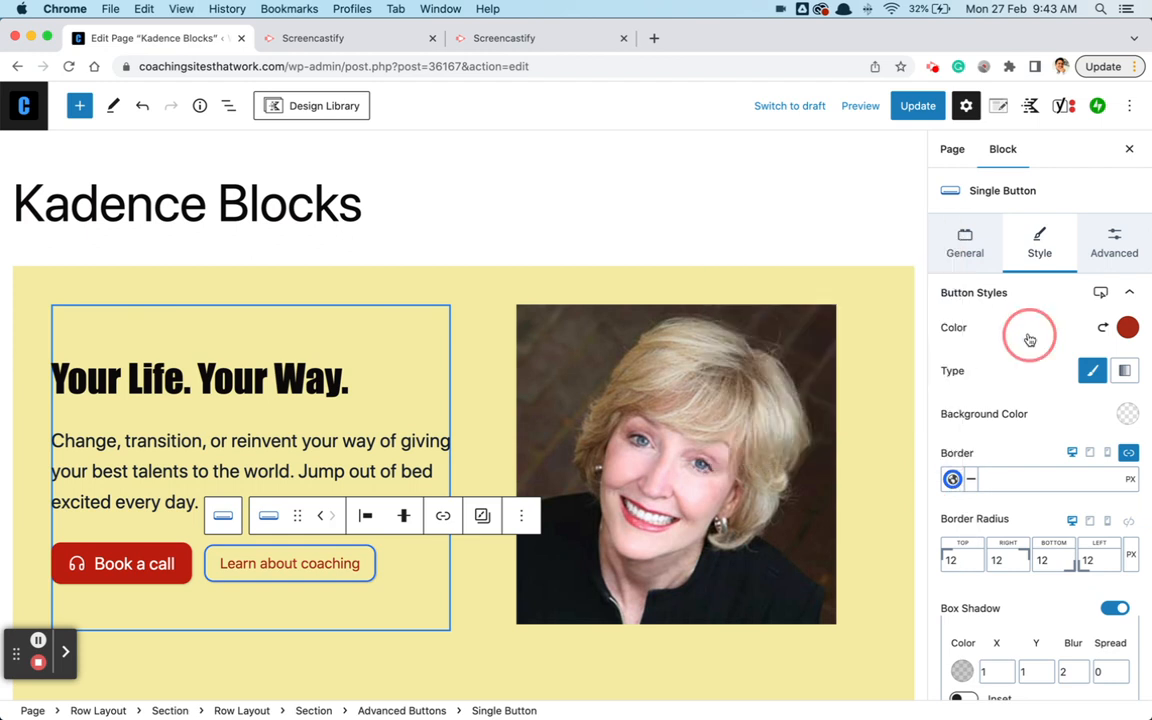
click(1127, 327)
drag(928, 527, 879, 532)
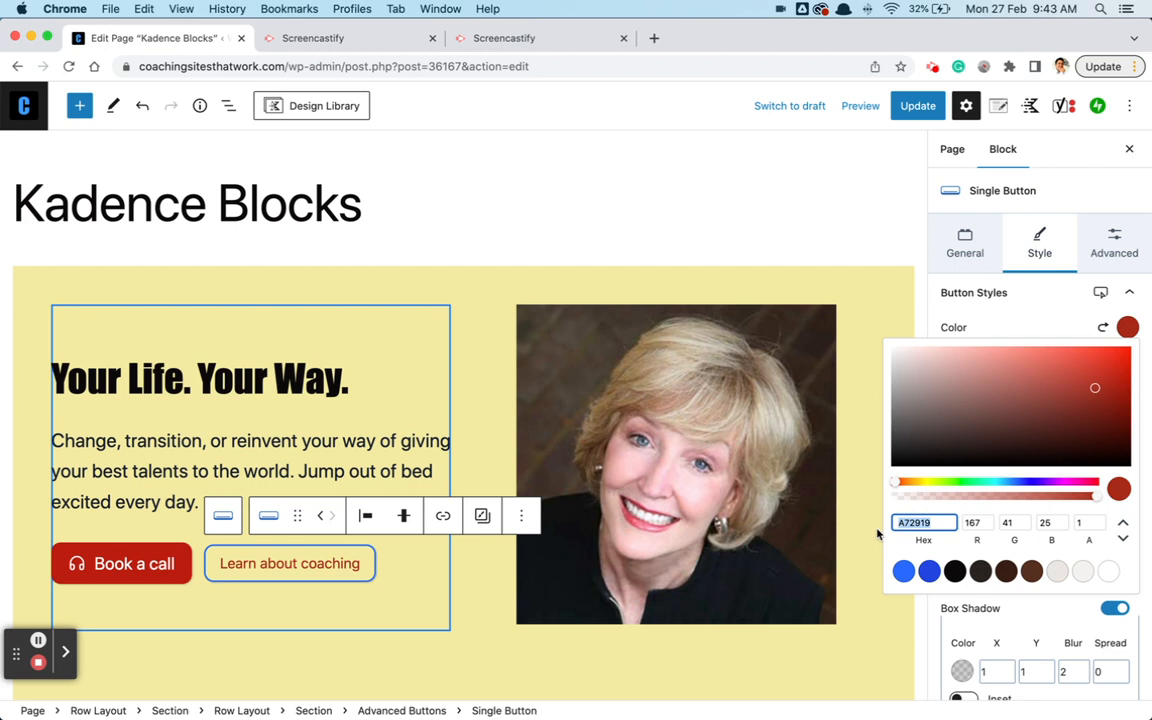
click(1048, 300)
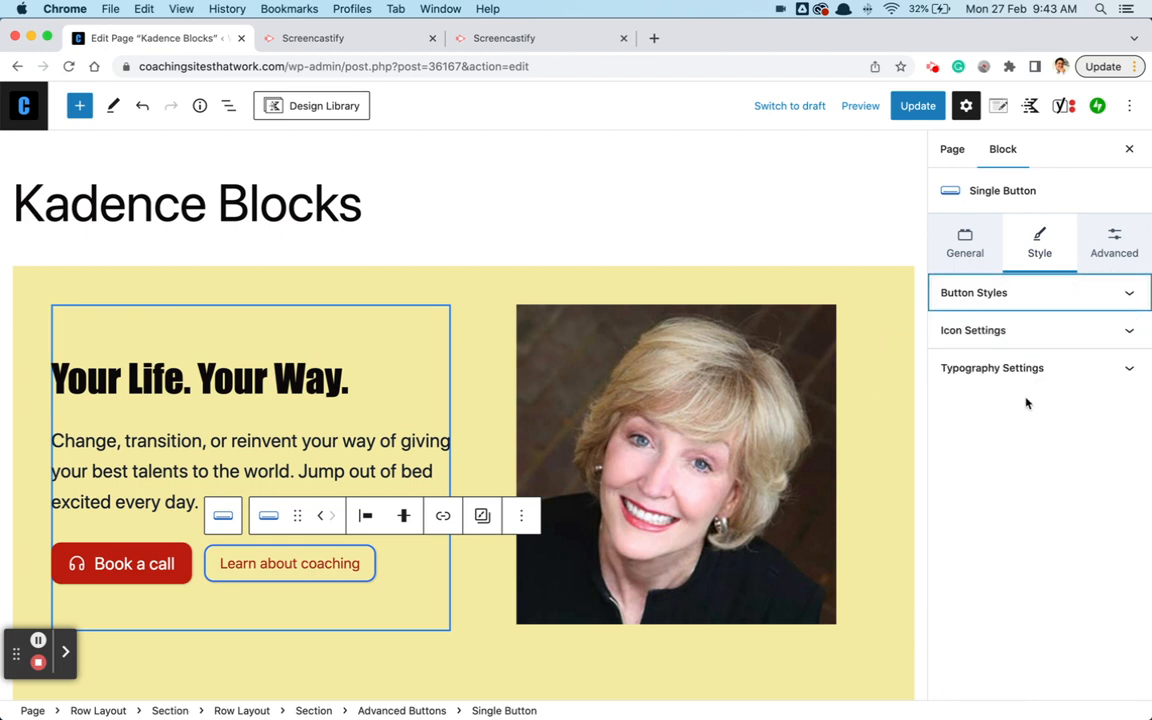
click(1028, 298)
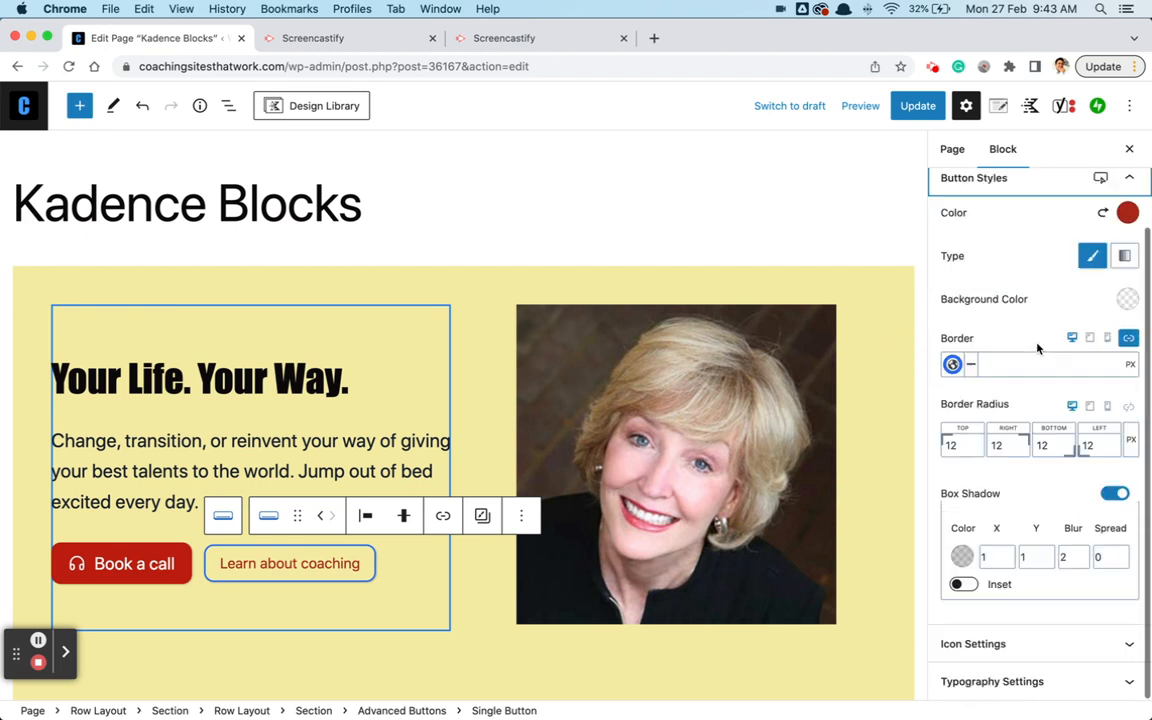
- Try A72919 as the "Learn about coaching" button's background colour and clear it again
click(1127, 299)
double_click(928, 494)
text(A72919)
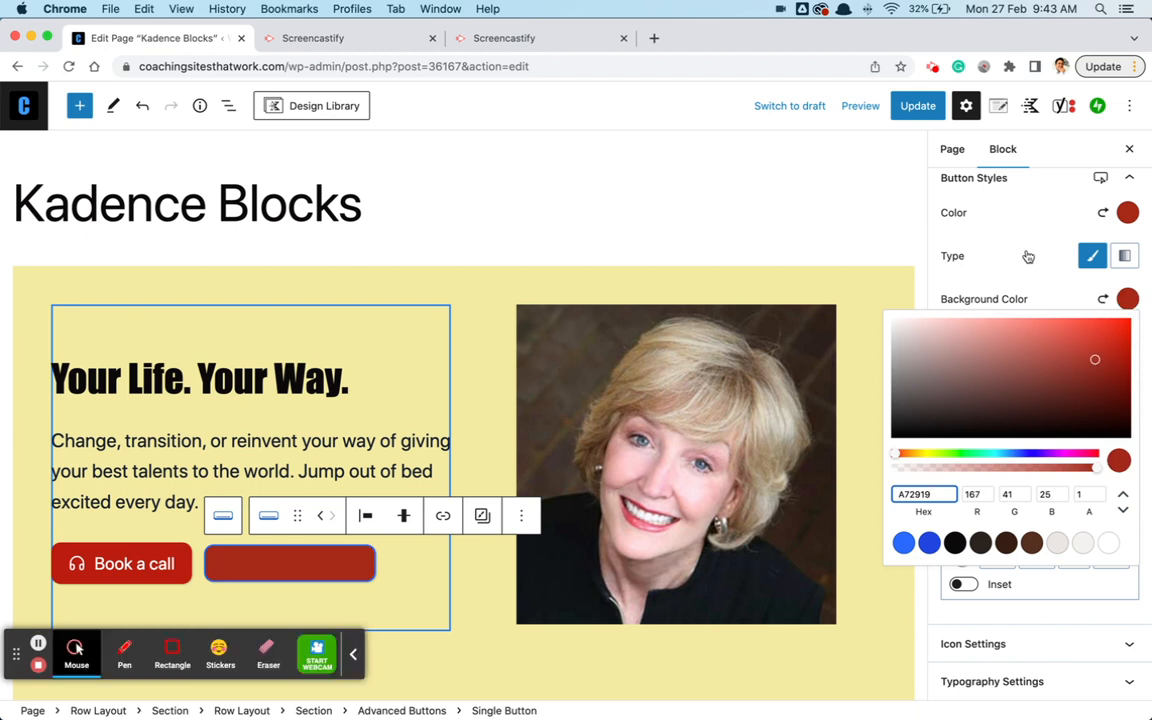
click(1102, 299)
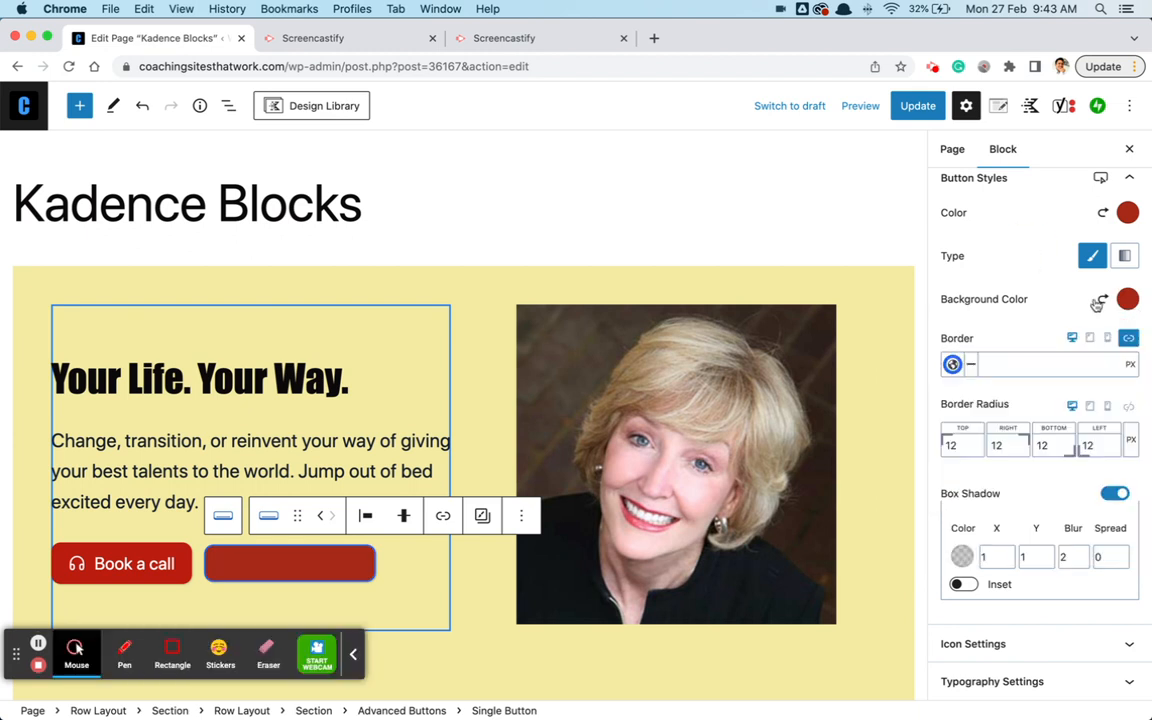
- Set the "Learn about coaching" button's border colour to A72919
click(952, 364)
key(super+a)
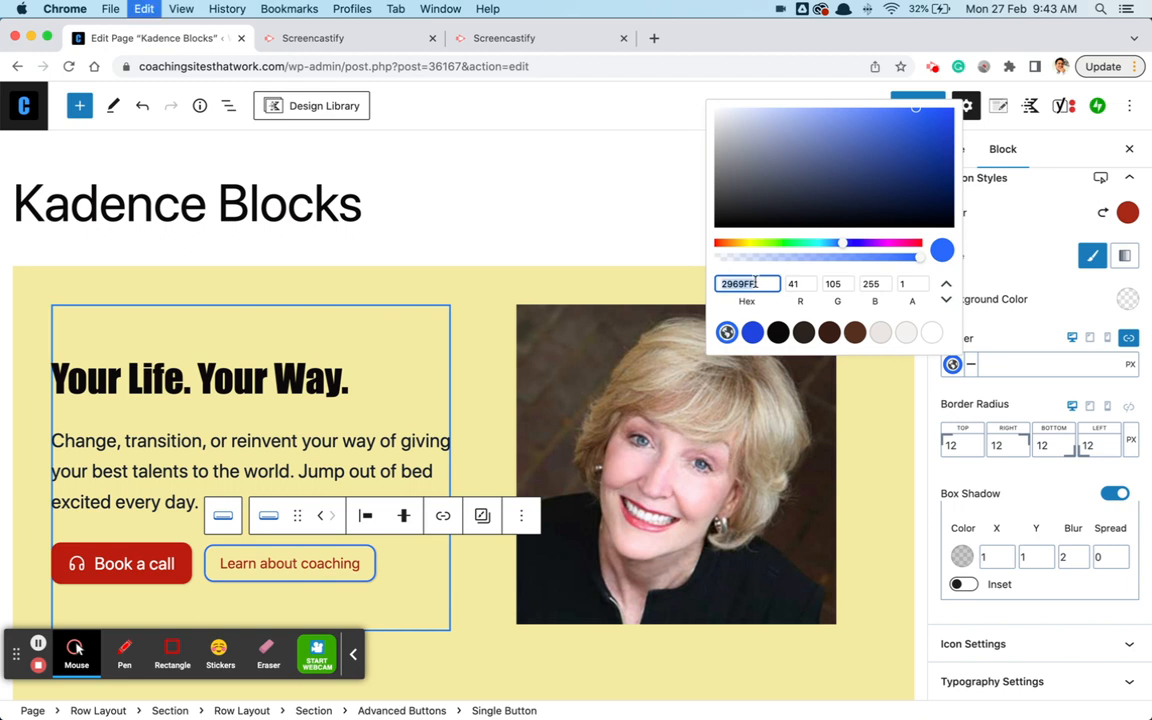
text(A72919)
click(997, 230)
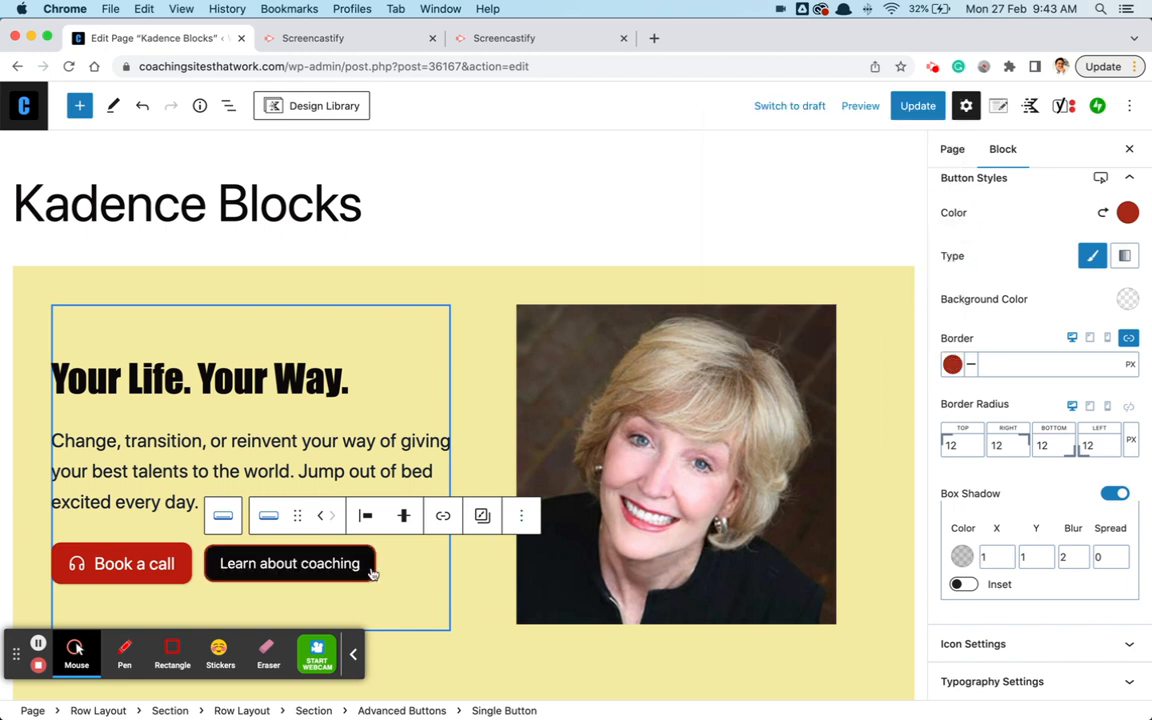
- Set the "Learn about coaching" button's hover background colour to A72919
click(1100, 177)
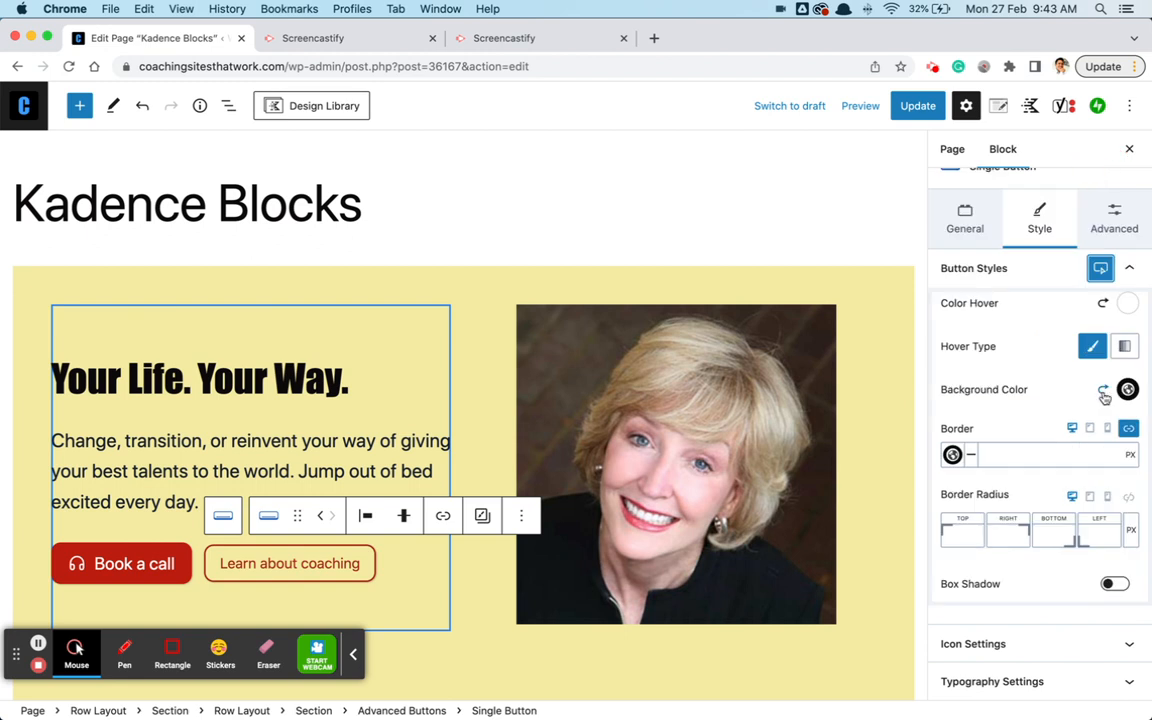
click(1127, 389)
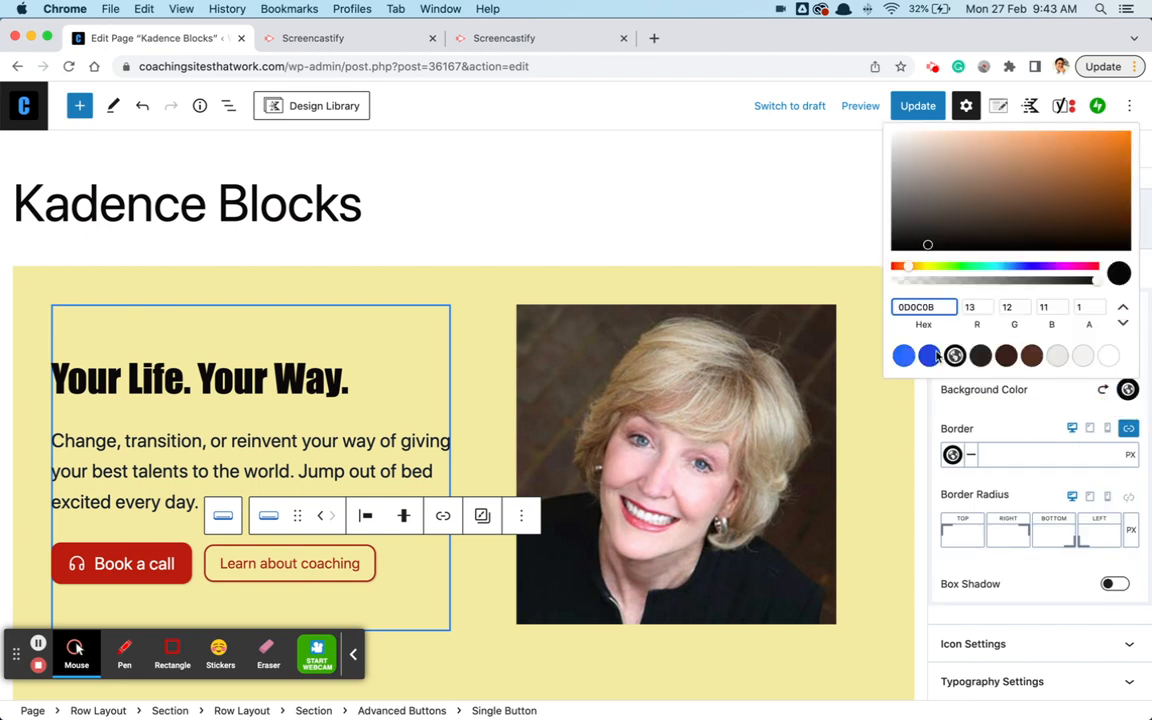
double_click(925, 307)
text(A72919)
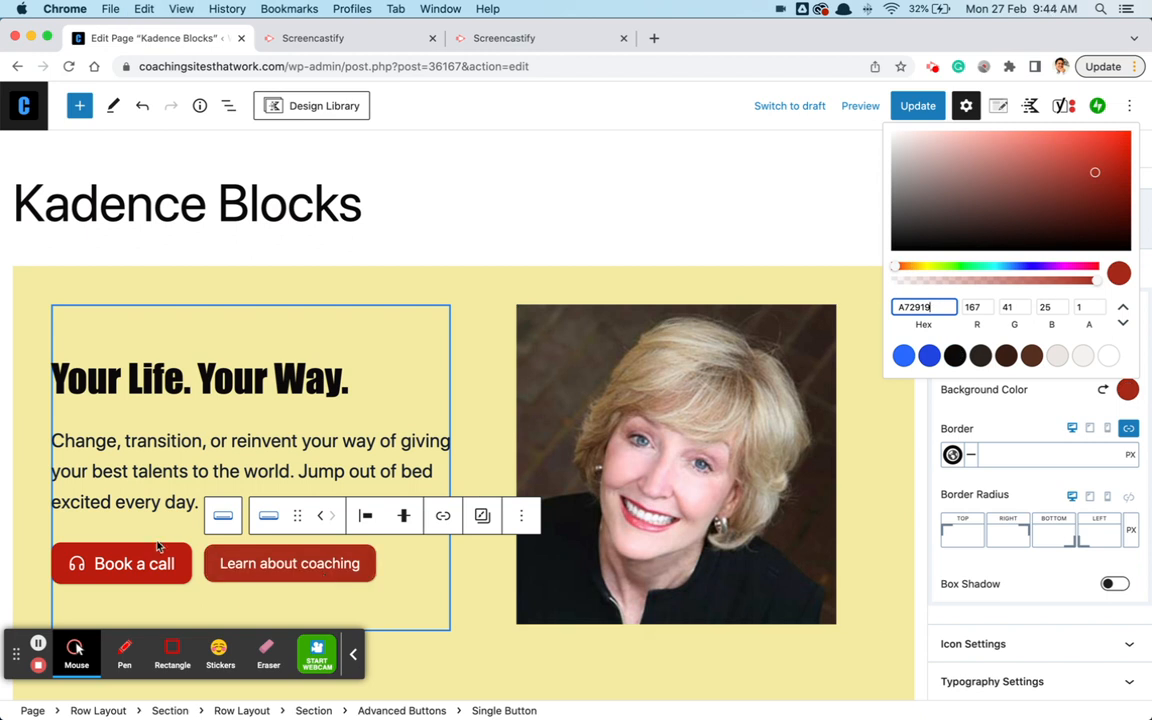
- Try to update the page and reload its live version in Safari
click(912, 107)
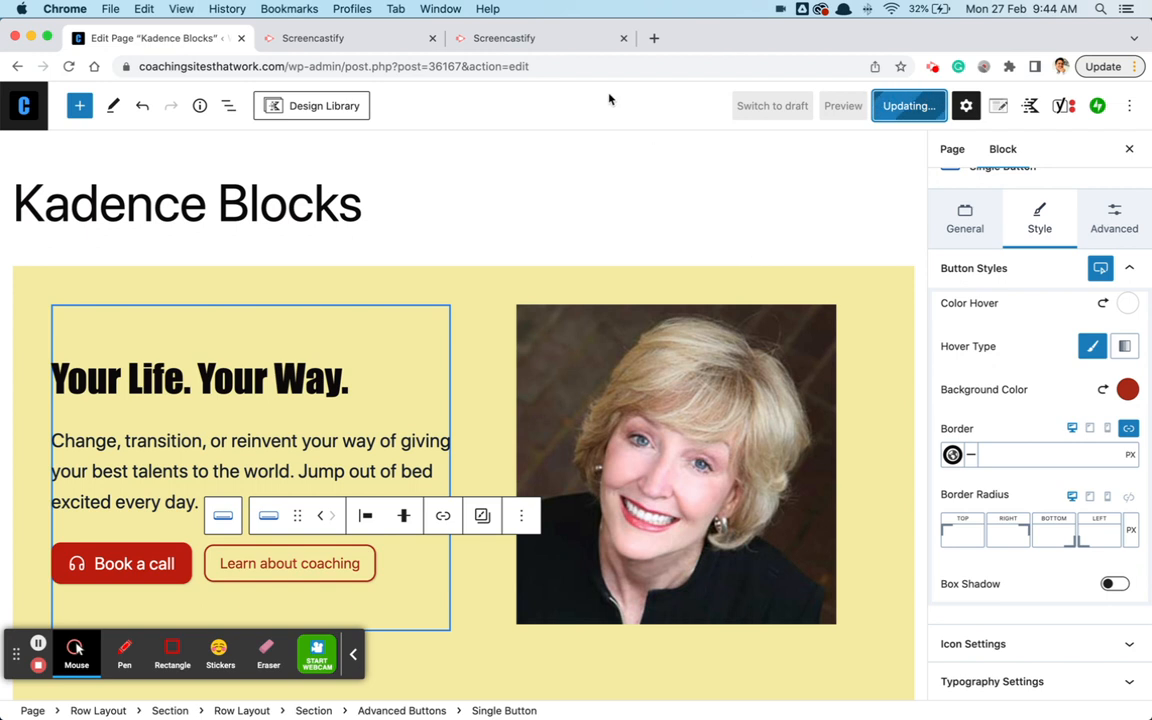
key(super+Tab)
key(super+Tab)
key(super+Tab)
key(super+r)
key(super+Tab)
key(super+Tab)
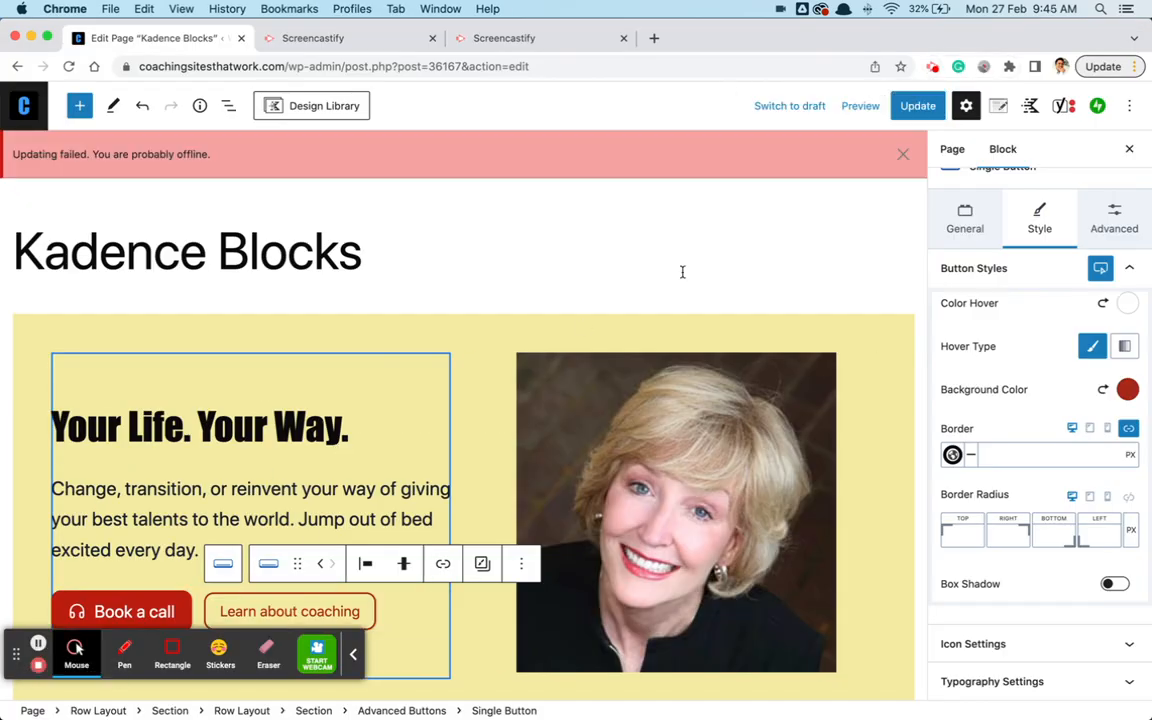
- Update the page again and dismiss the error notice
click(905, 104)
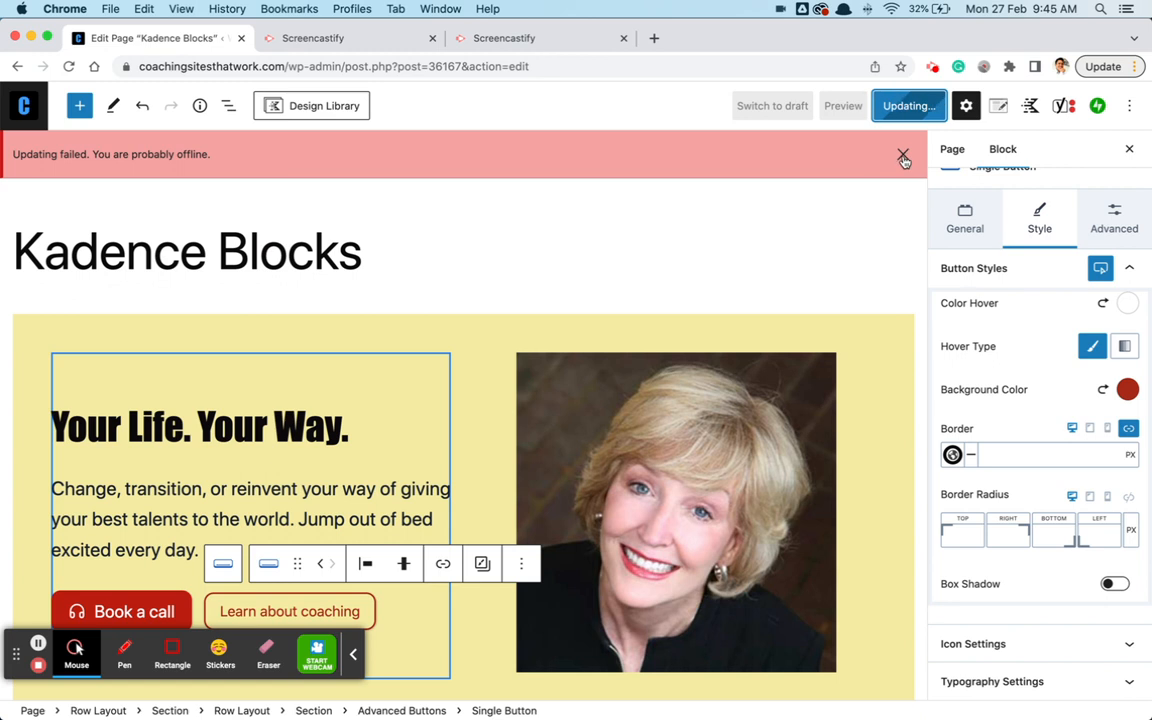
click(903, 157)
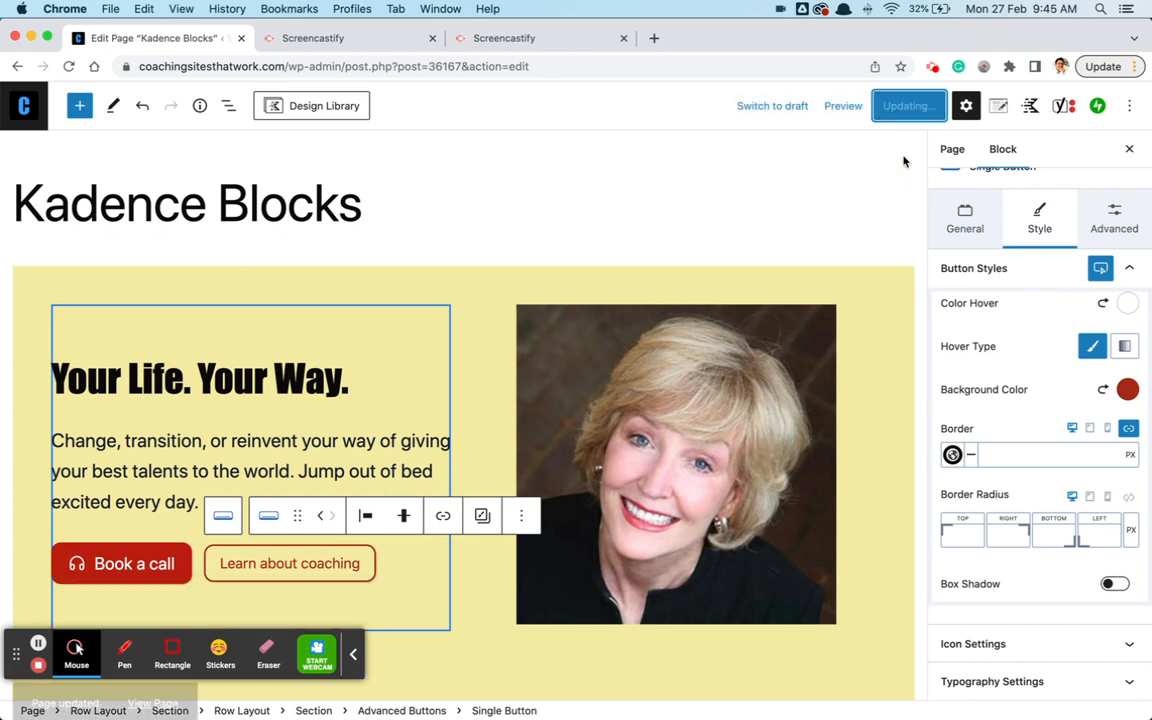
- Switch to Safari and examine the live hero section's heading, paragraph, buttons and photo
key(super+Tab)
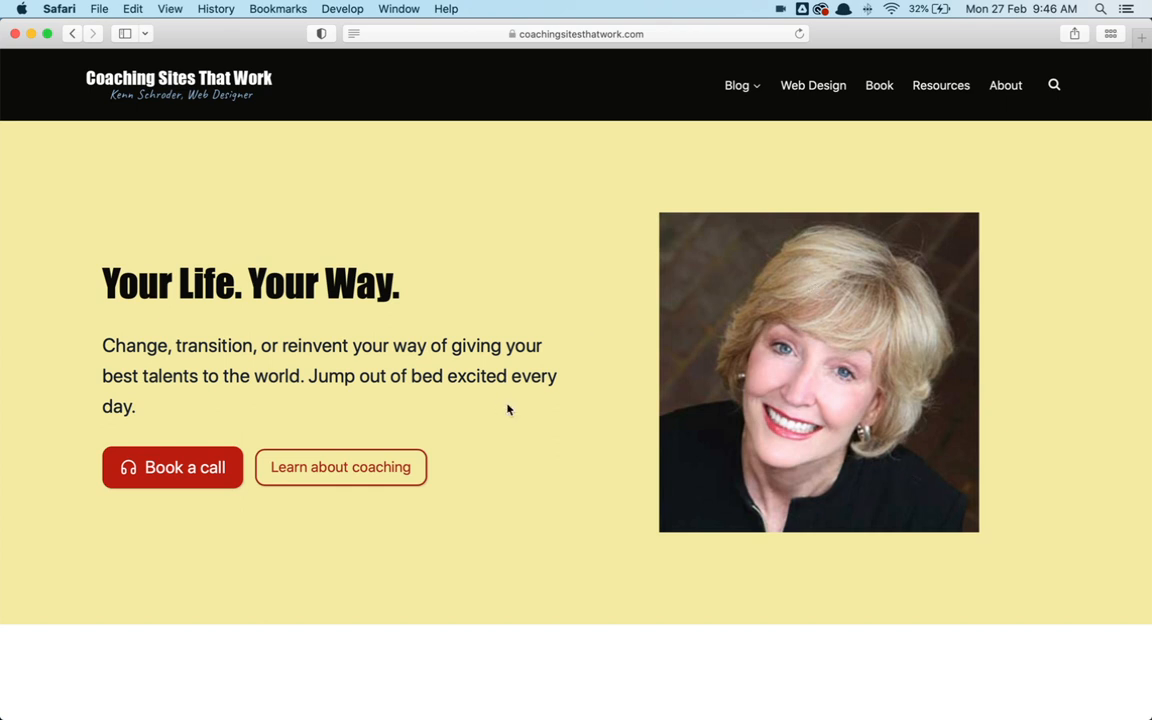
scroll(489, 427, down, 4)
scroll(489, 427, up, 4)
mouse_move(1149, 265)
mouse_down()
mouse_move(407, 273)
mouse_move(230, 243)
mouse_move(554, 270)
mouse_move(1150, 280)
mouse_up()
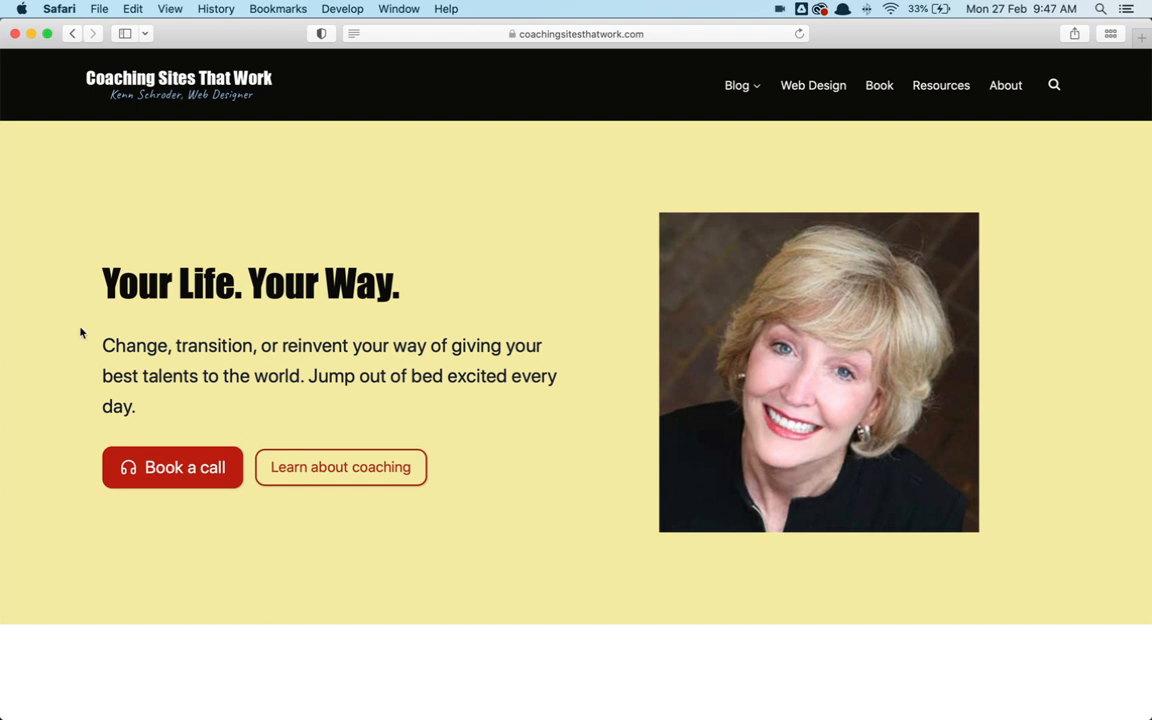
drag(98, 257, 406, 405)
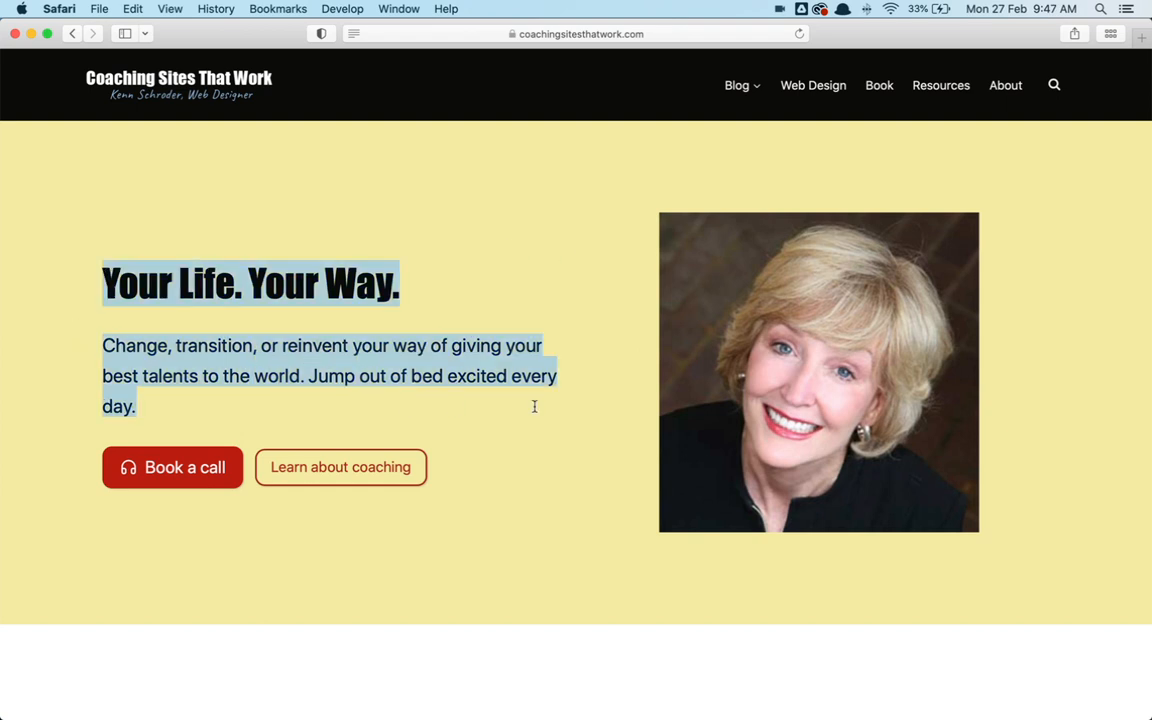
click(534, 406)
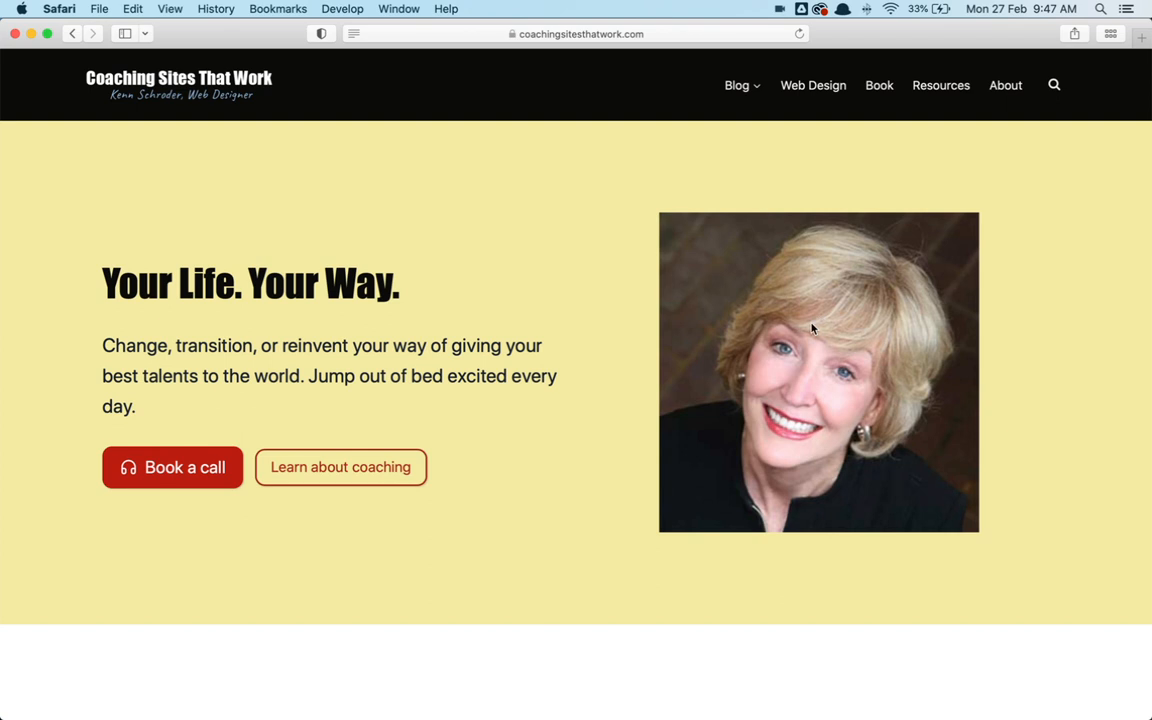
- Switch back to the page editor in Chrome and select the hero section's two-column Row Layout block
key(super+Tab)
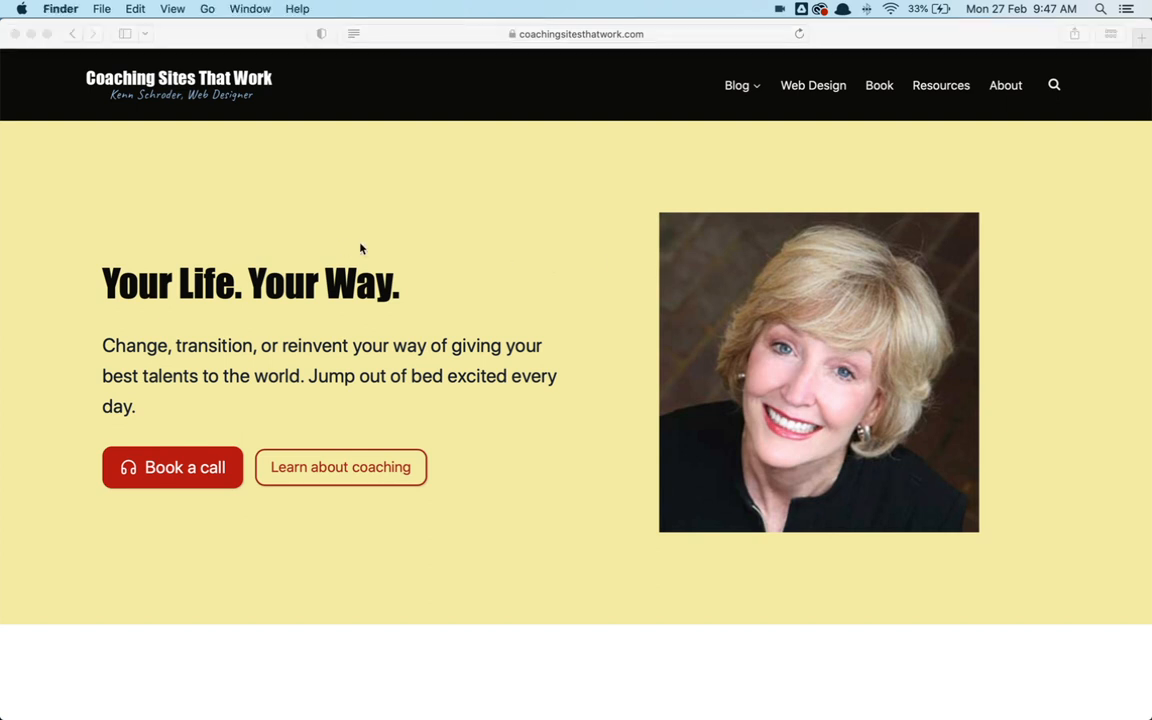
key(super+Tab)
key(super+Tab)
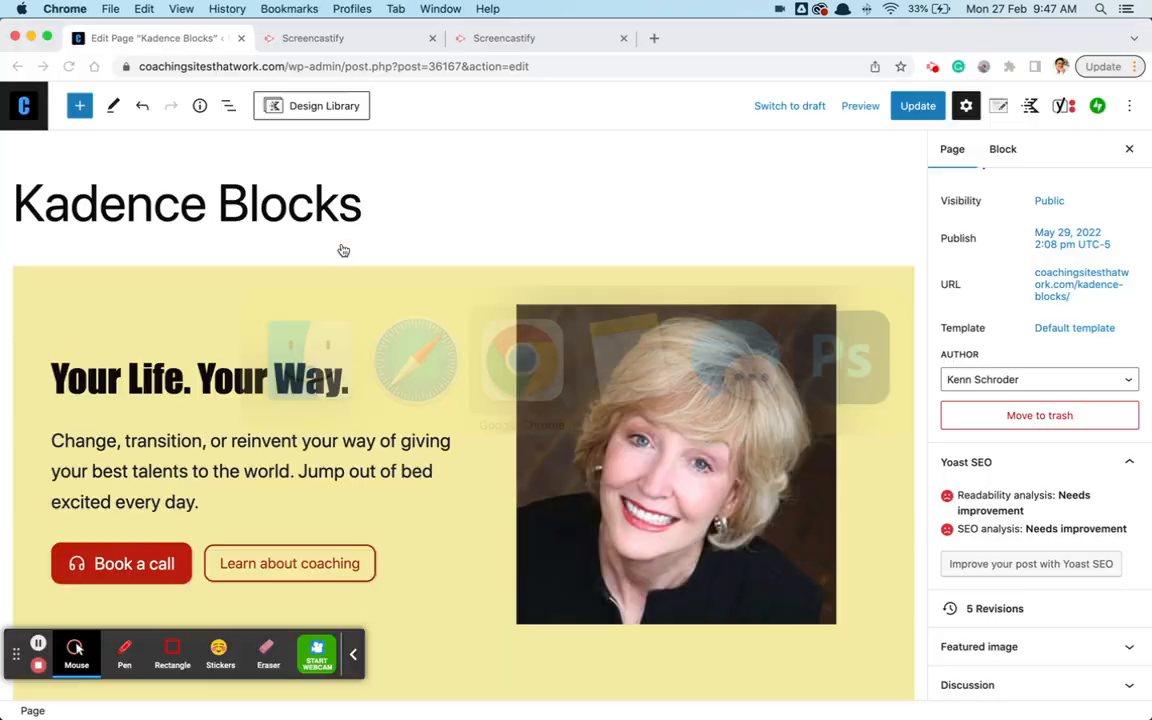
key(super+Tab)
key(super+Tab)
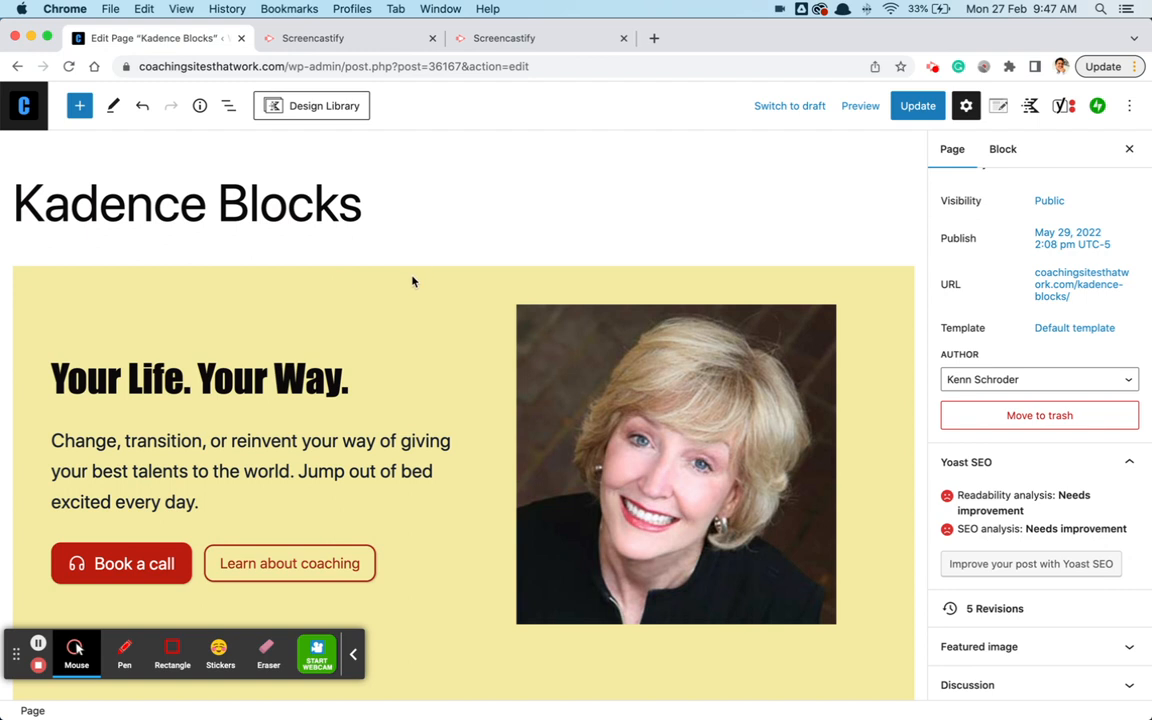
click(424, 357)
double_click(478, 340)
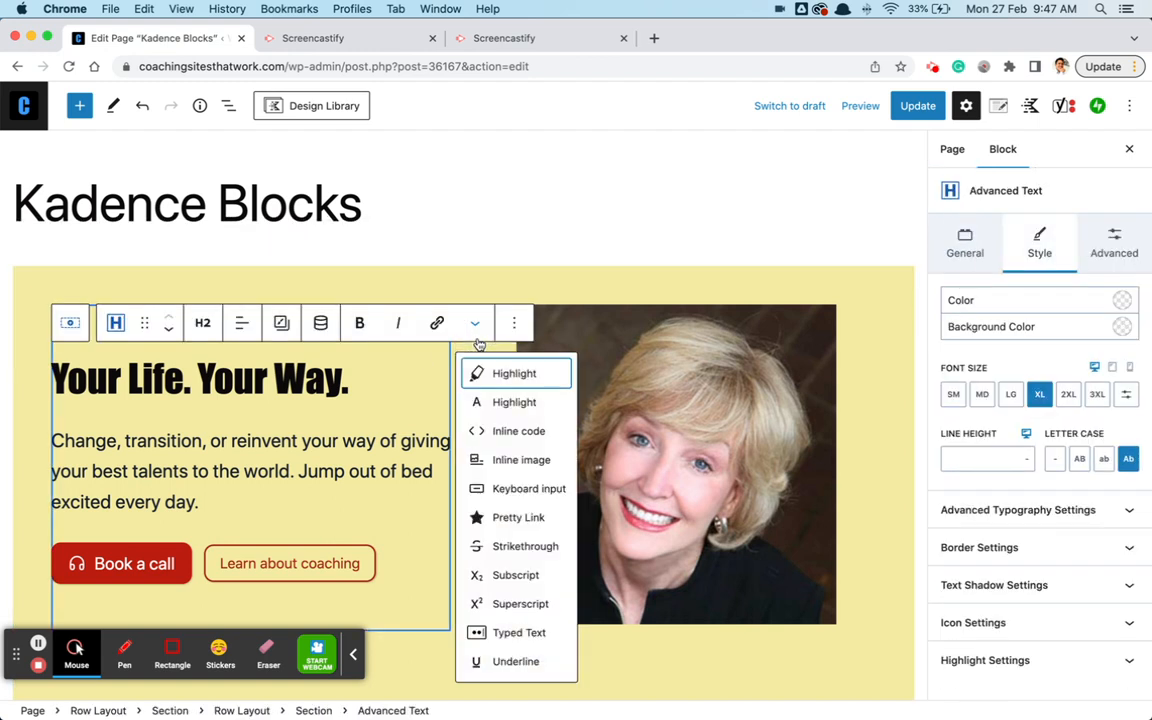
click(535, 278)
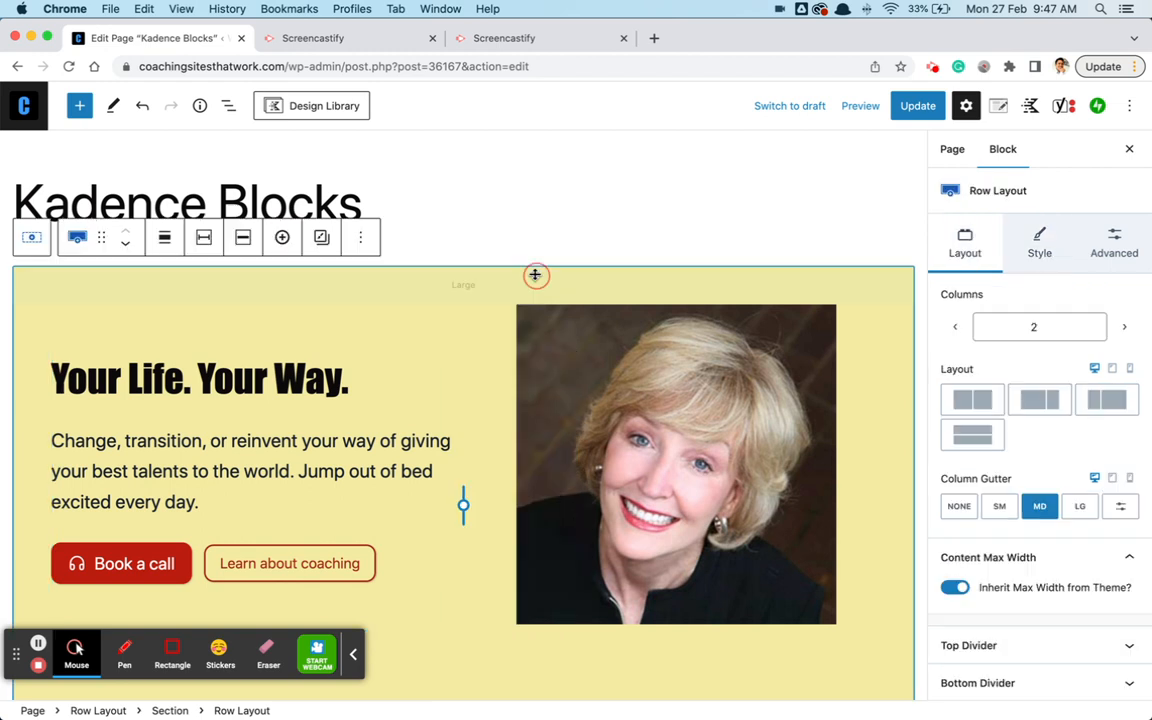
click(96, 276)
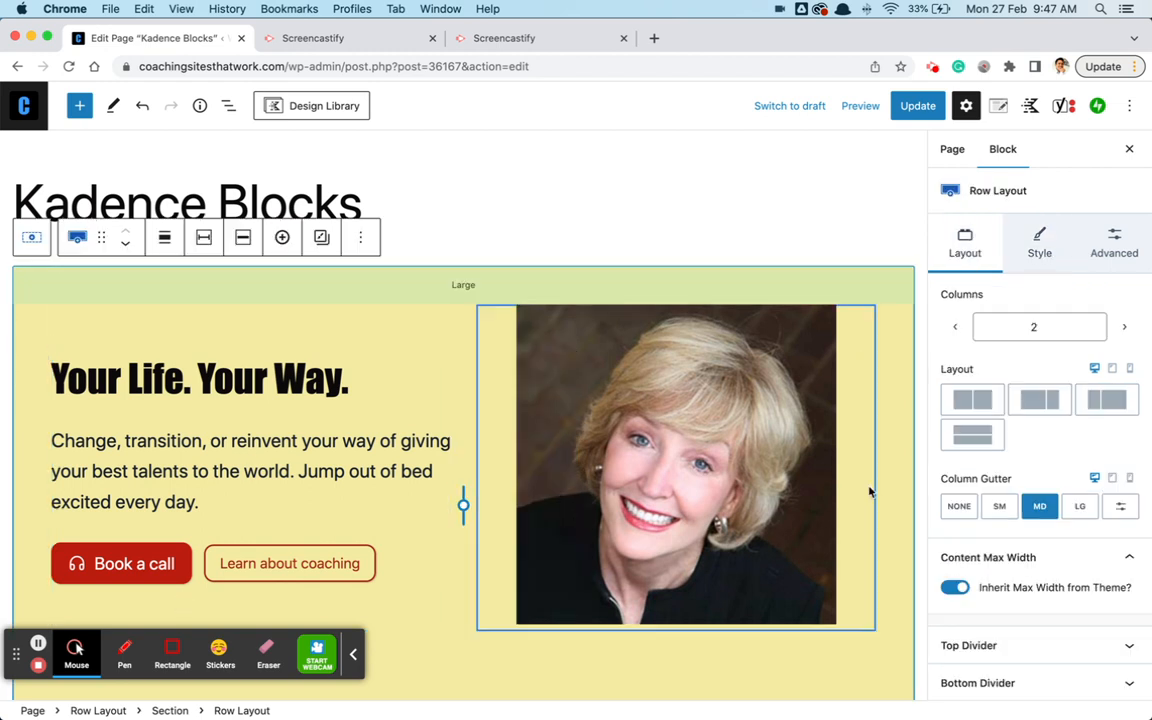
scroll(892, 617, down, 3)
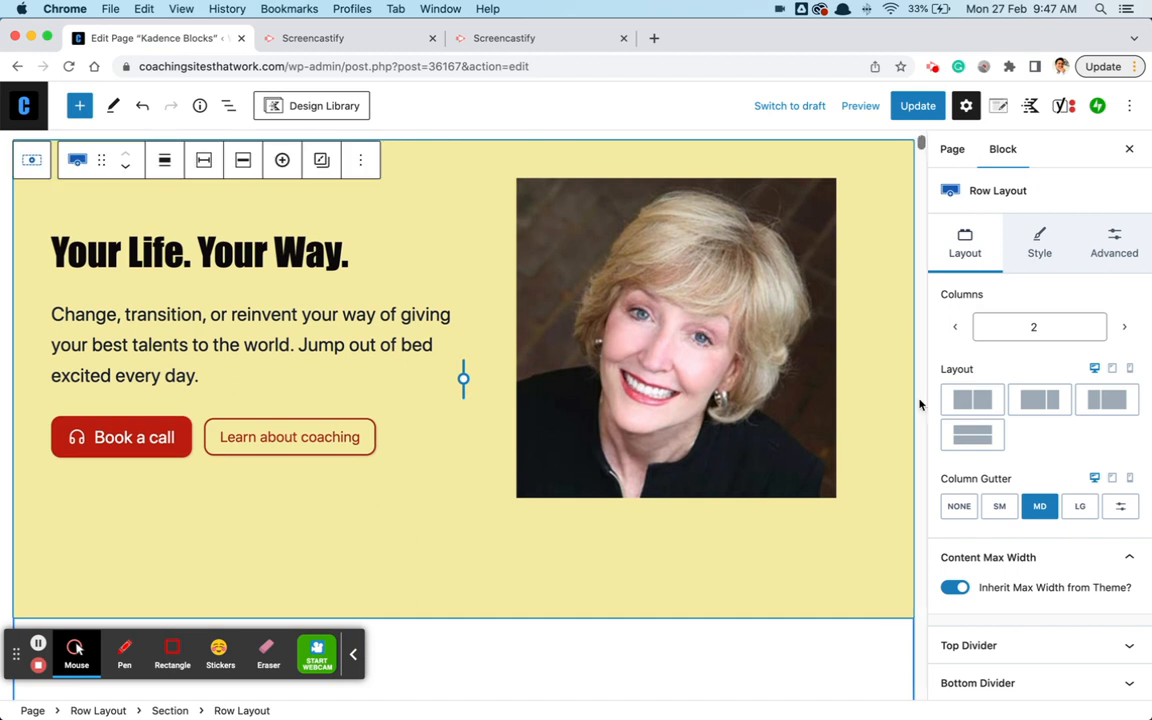
scroll(920, 395, up, 2)
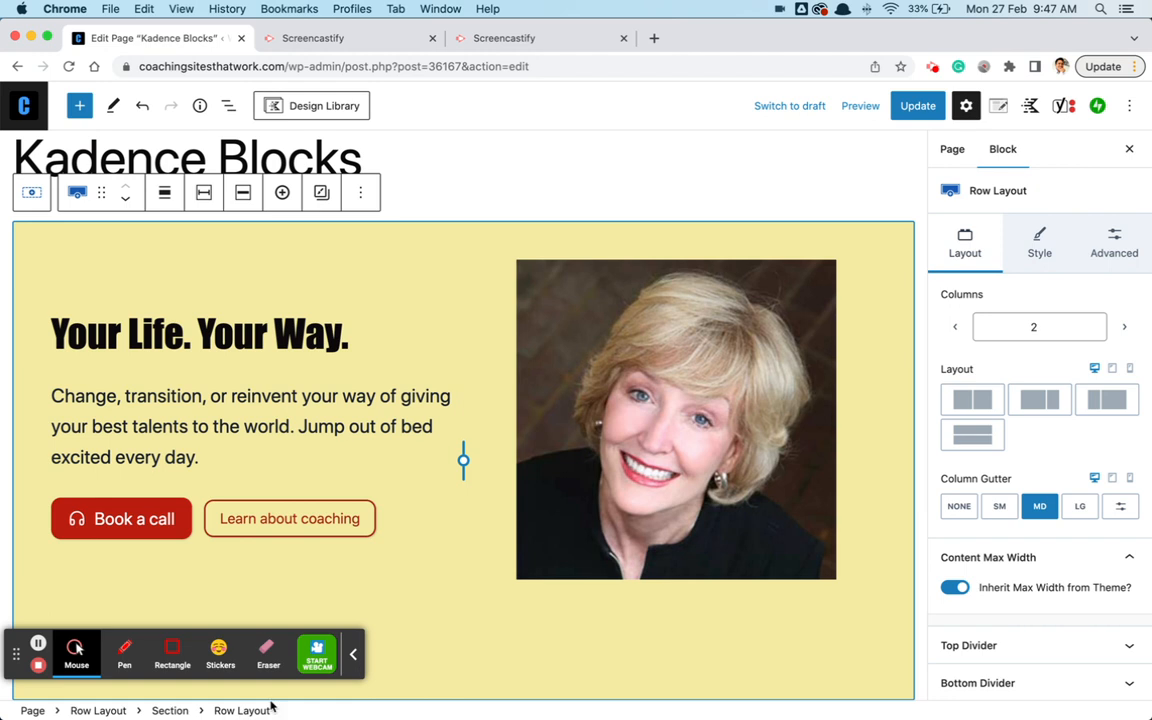
click(352, 654)
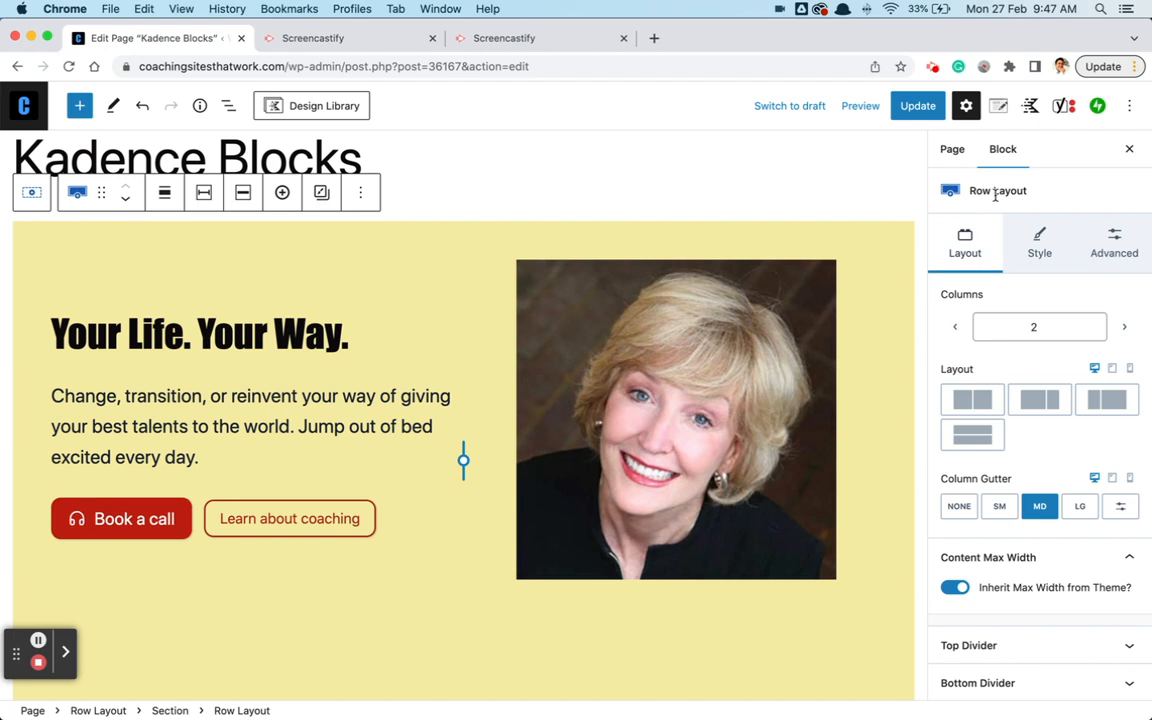
- Try several shades for the Row Layout's background colour and settle on a pale cream yellow
click(1039, 237)
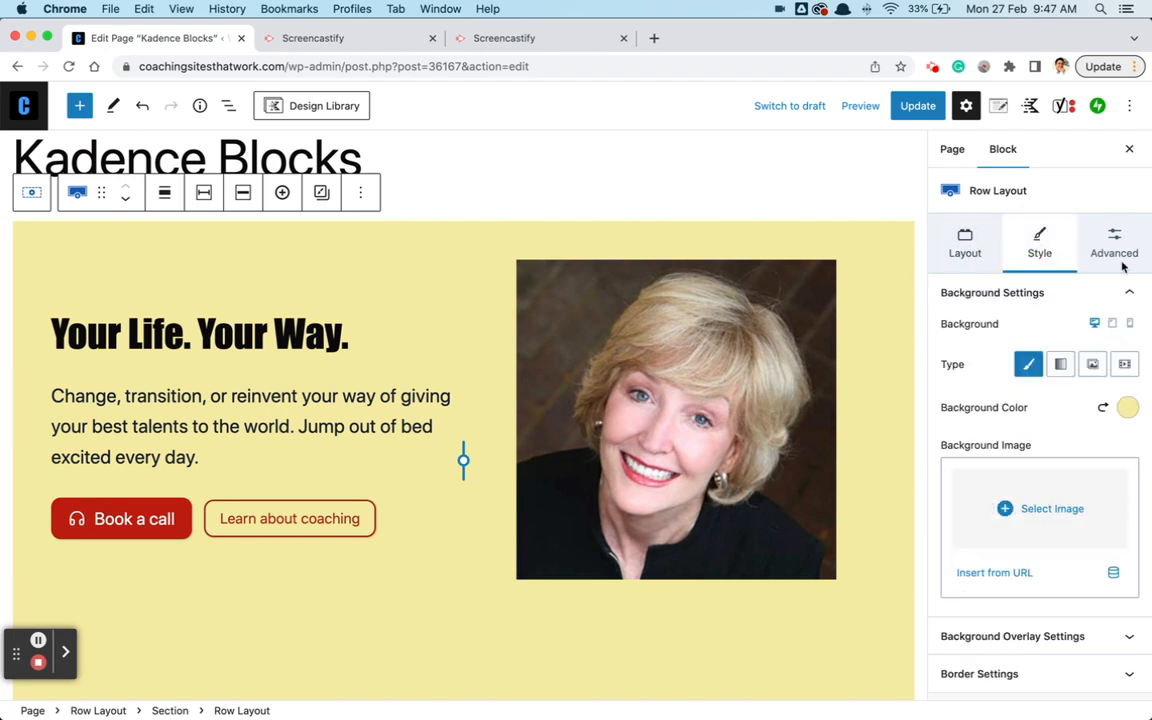
click(1126, 407)
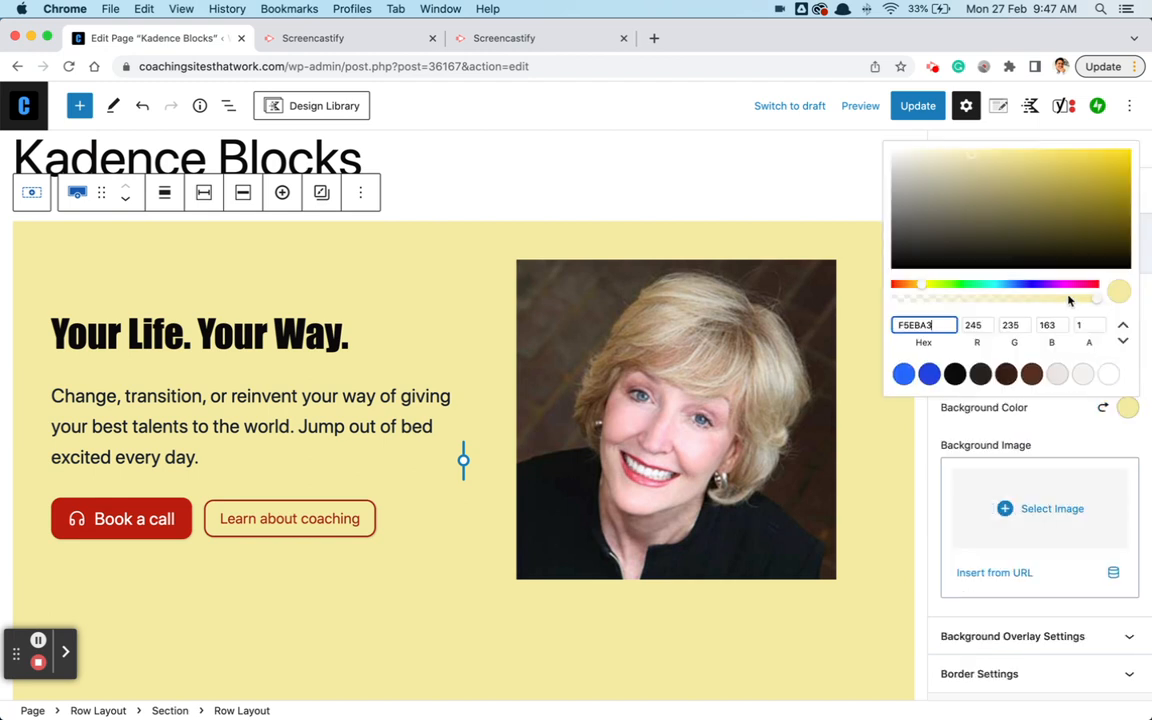
click(972, 201)
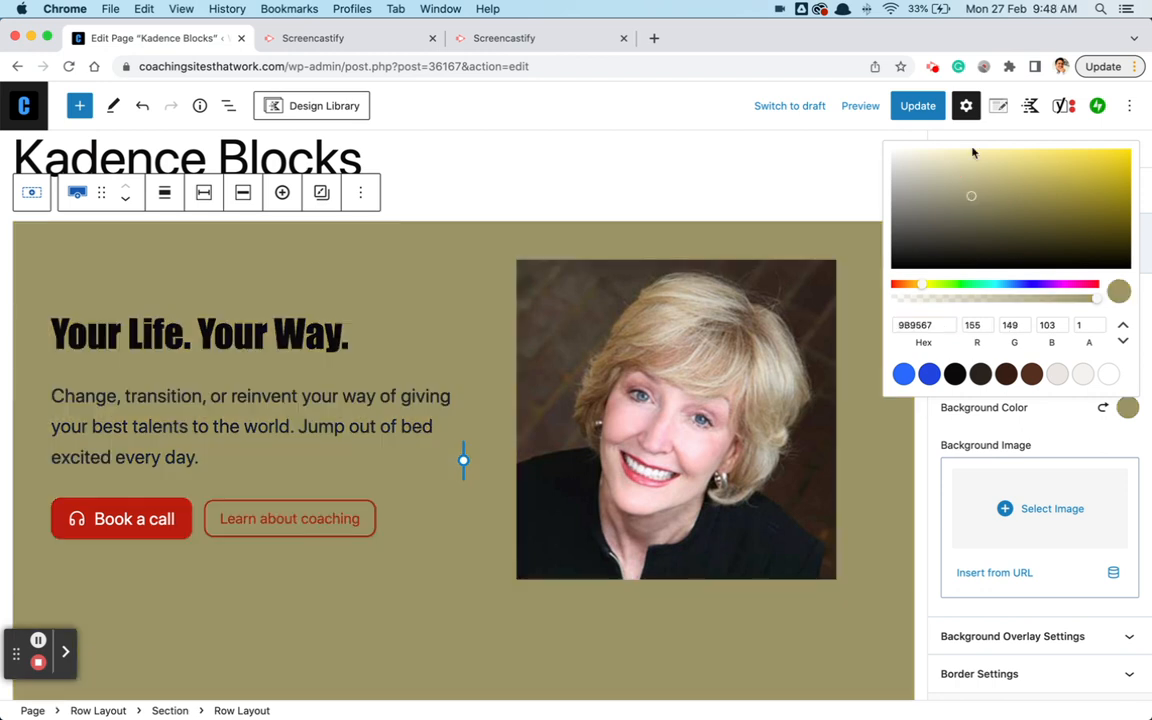
click(970, 155)
click(1024, 155)
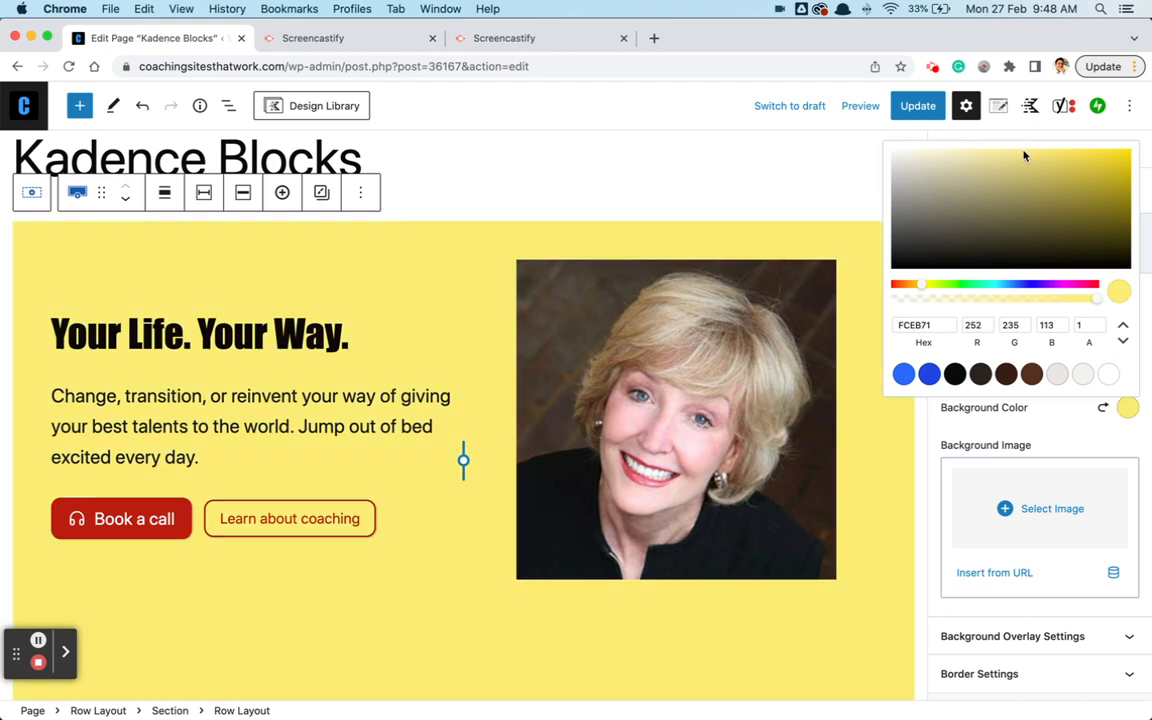
click(929, 155)
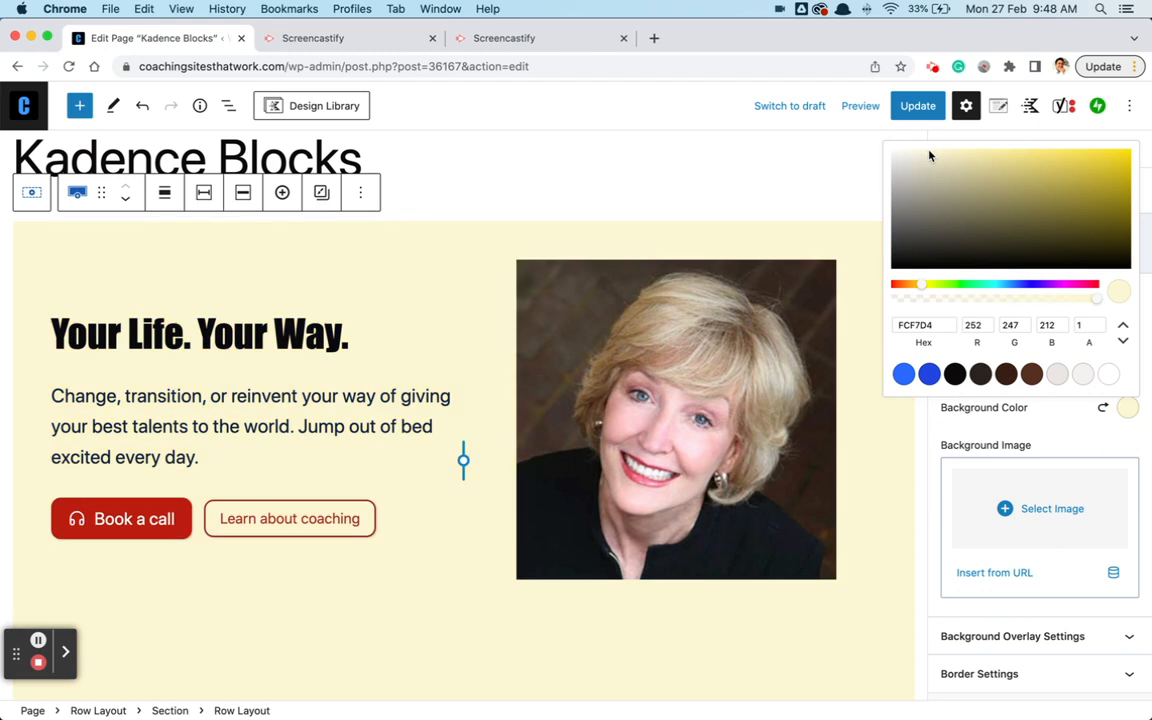
drag(929, 155, 929, 153)
- Update the page, switch to Safari and reload the live version
click(925, 108)
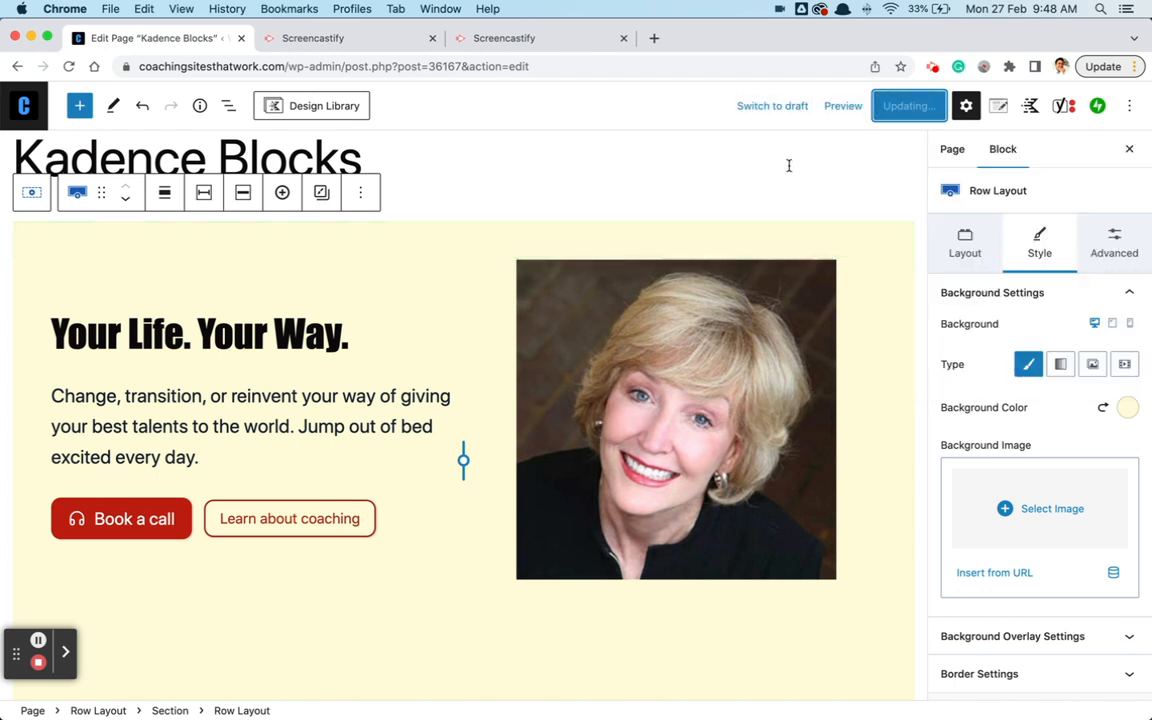
key(super+Tab)
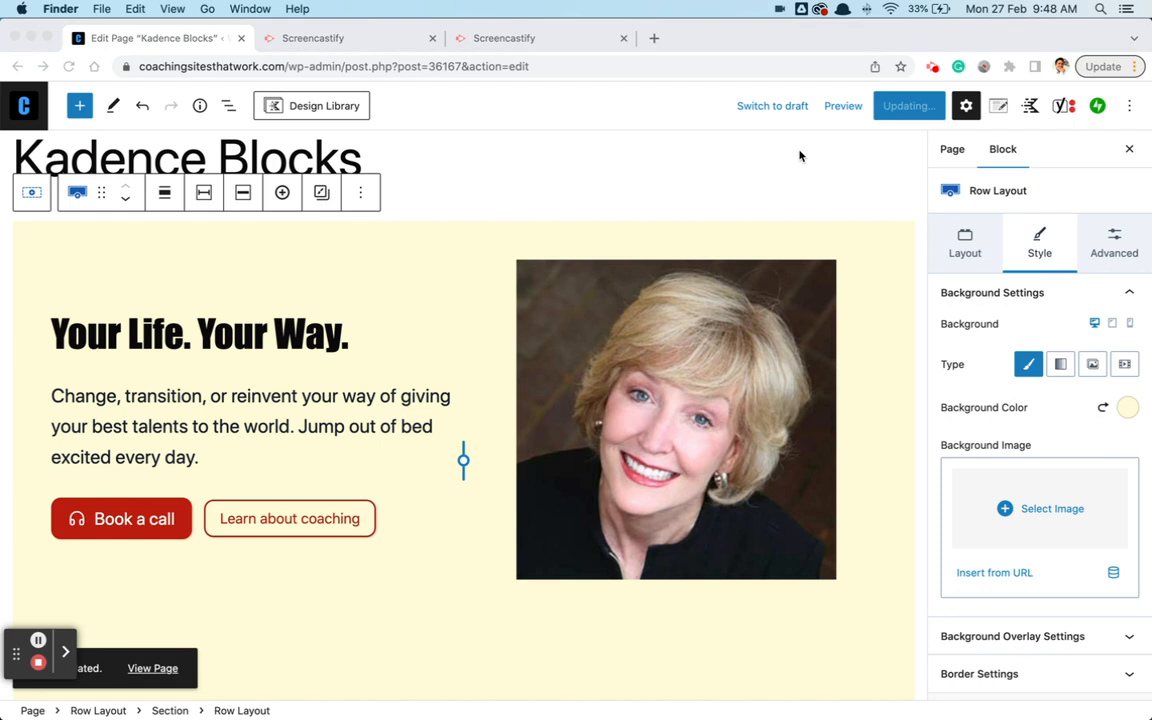
key(super+Tab)
key(super+Tab)
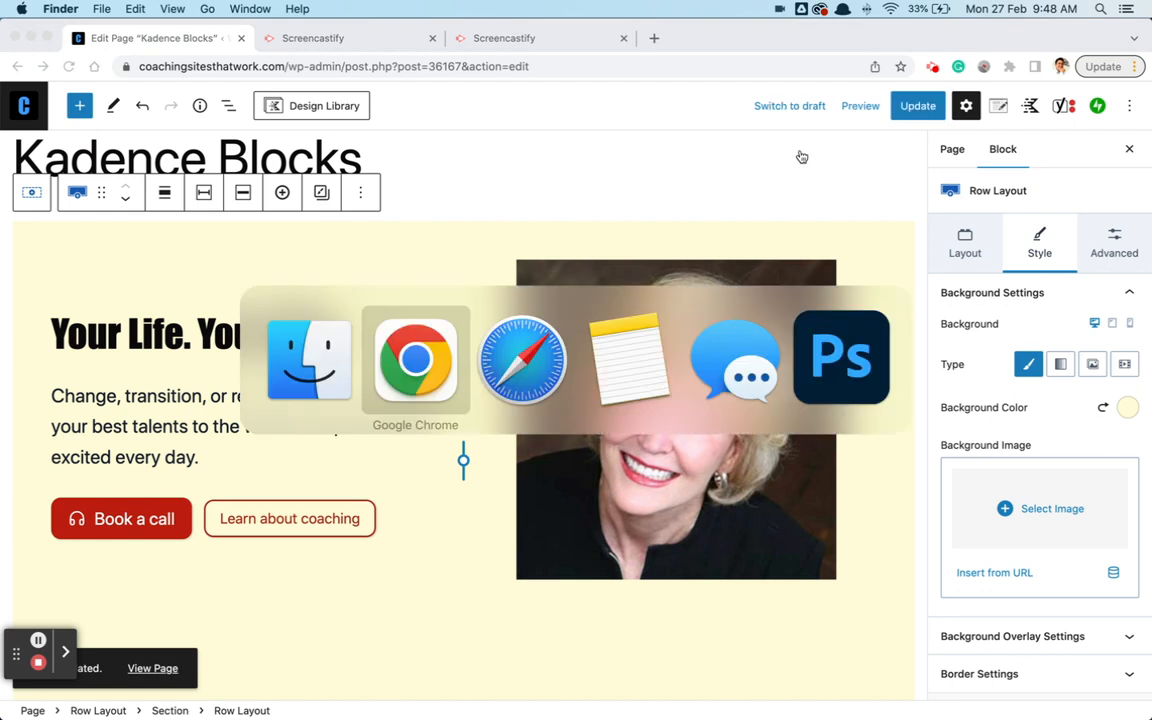
scroll(549, 220, up, 2)
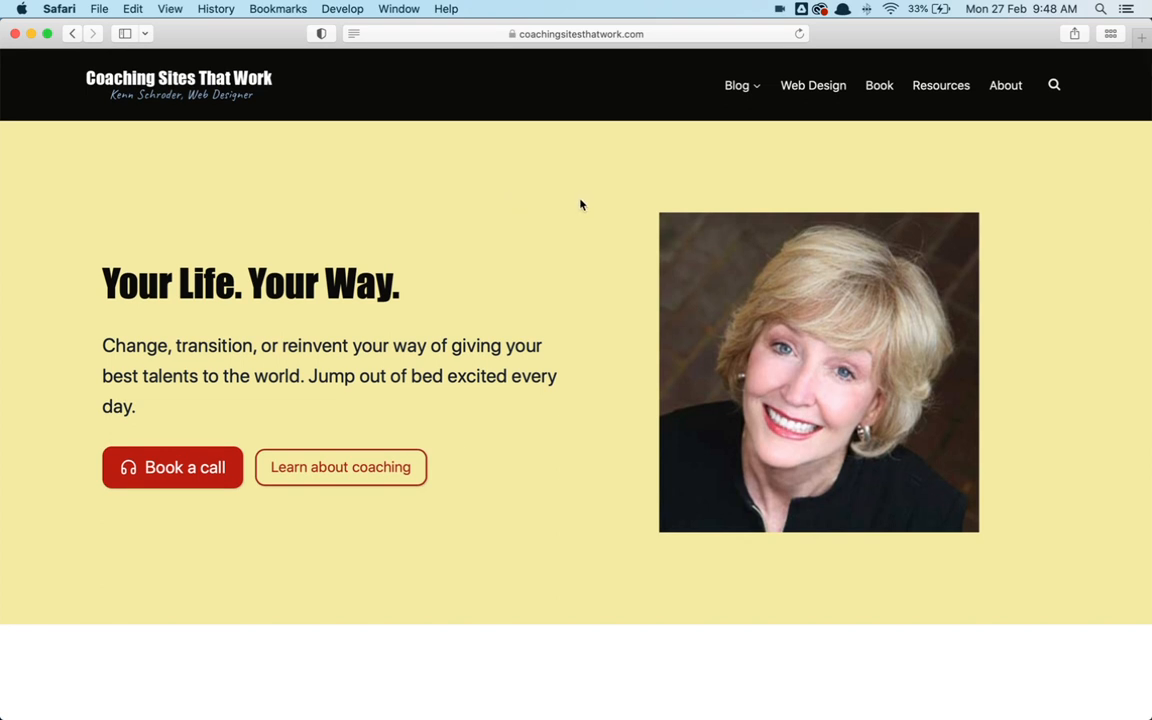
key(super+r)
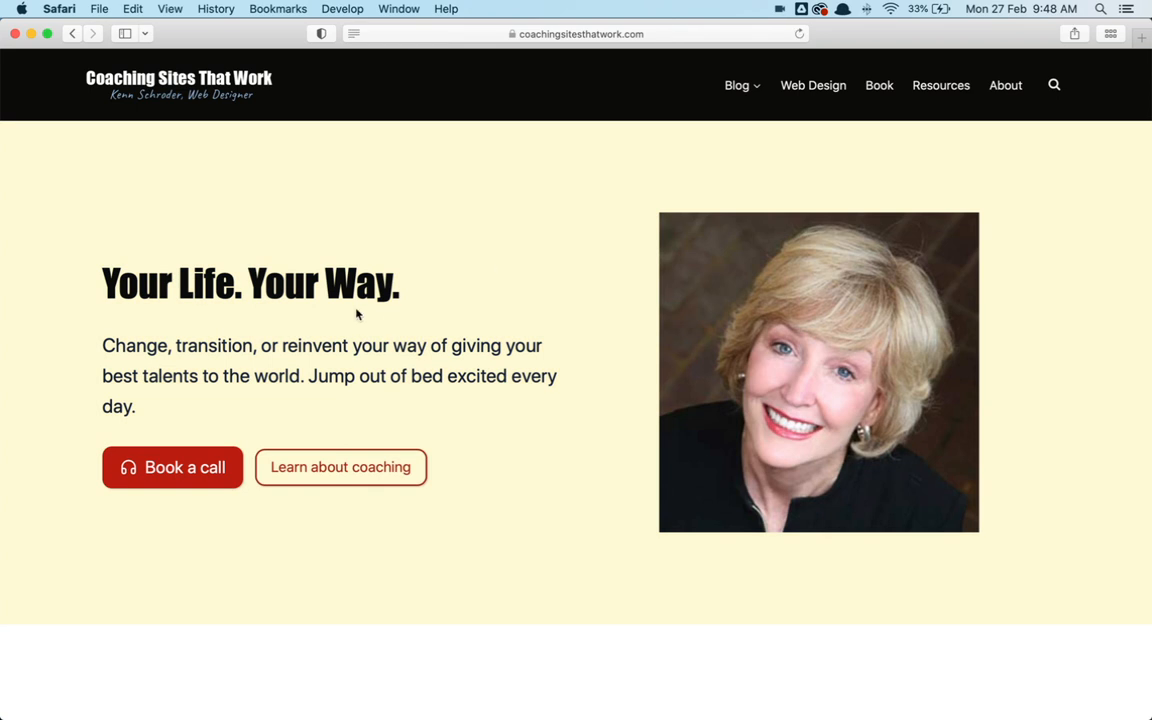
- Examine the live hero heading's typeface and compare it with the site logo
drag(398, 286, 96, 286)
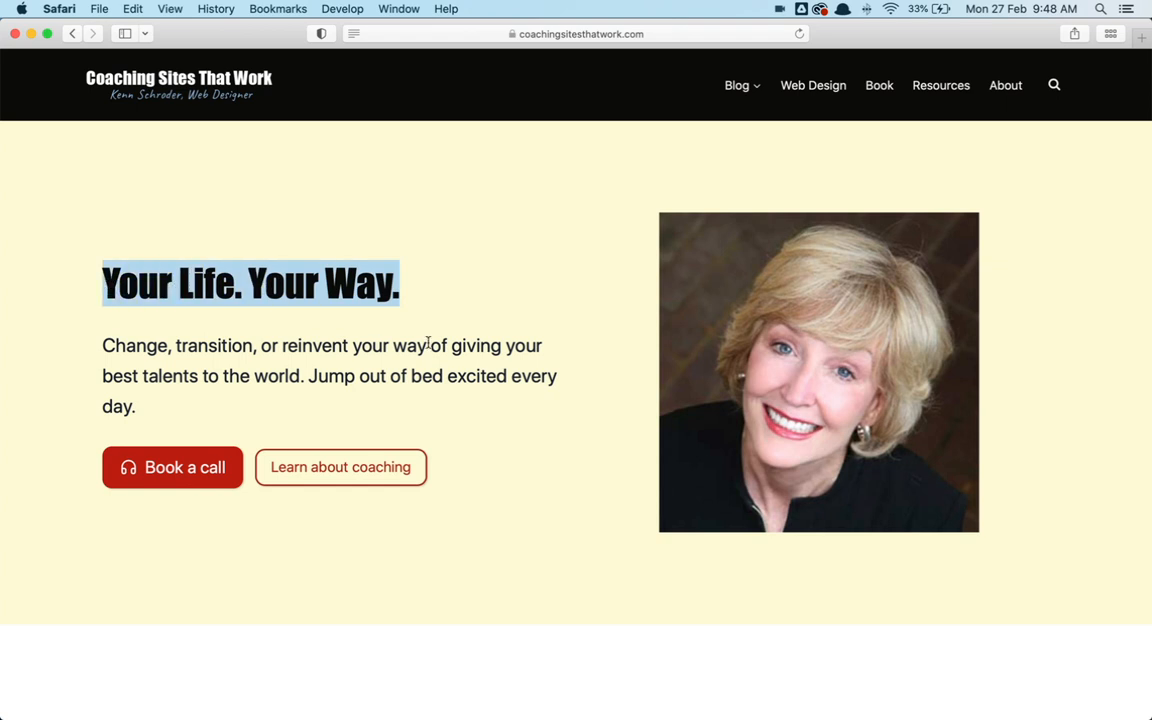
click(417, 298)
drag(403, 292, 105, 285)
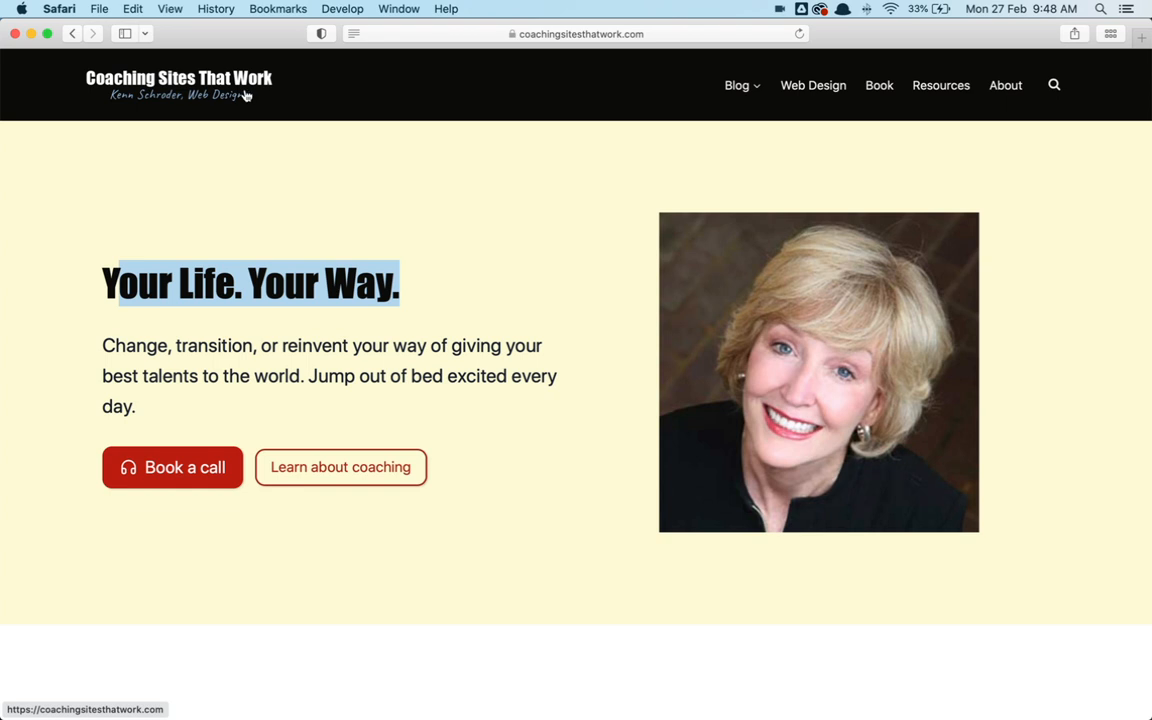
drag(410, 294, 100, 285)
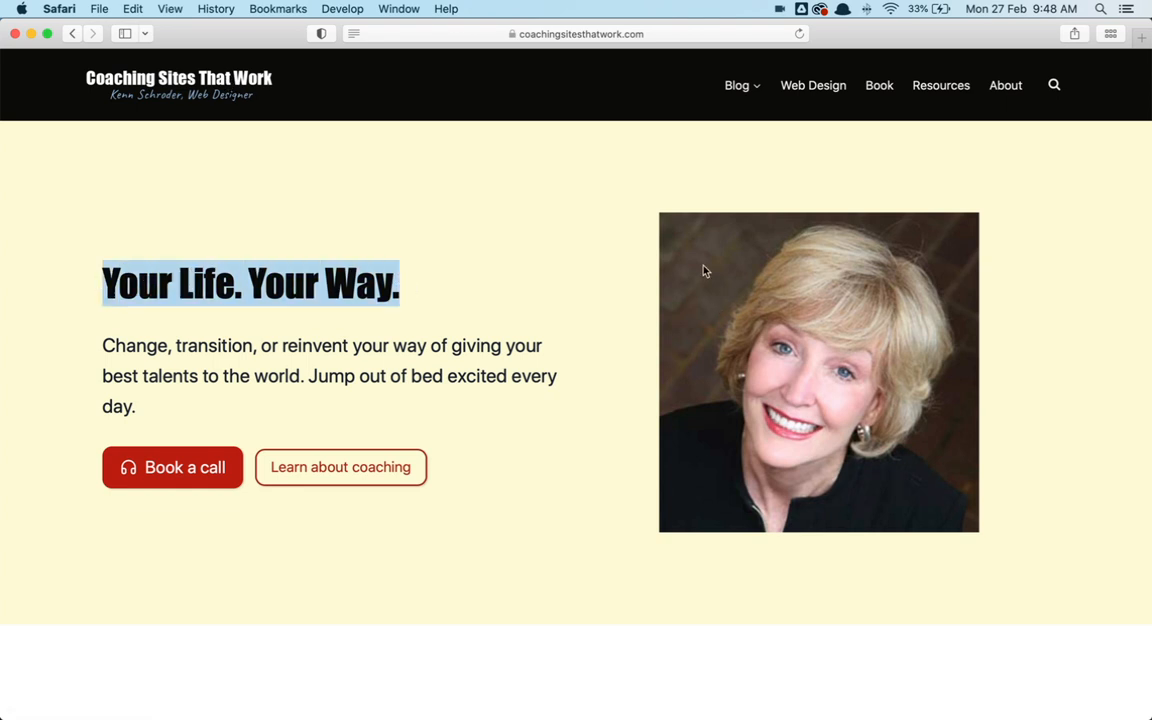
- Open the executive coach's own website in a new Safari tab
mouse_move(730, 82)
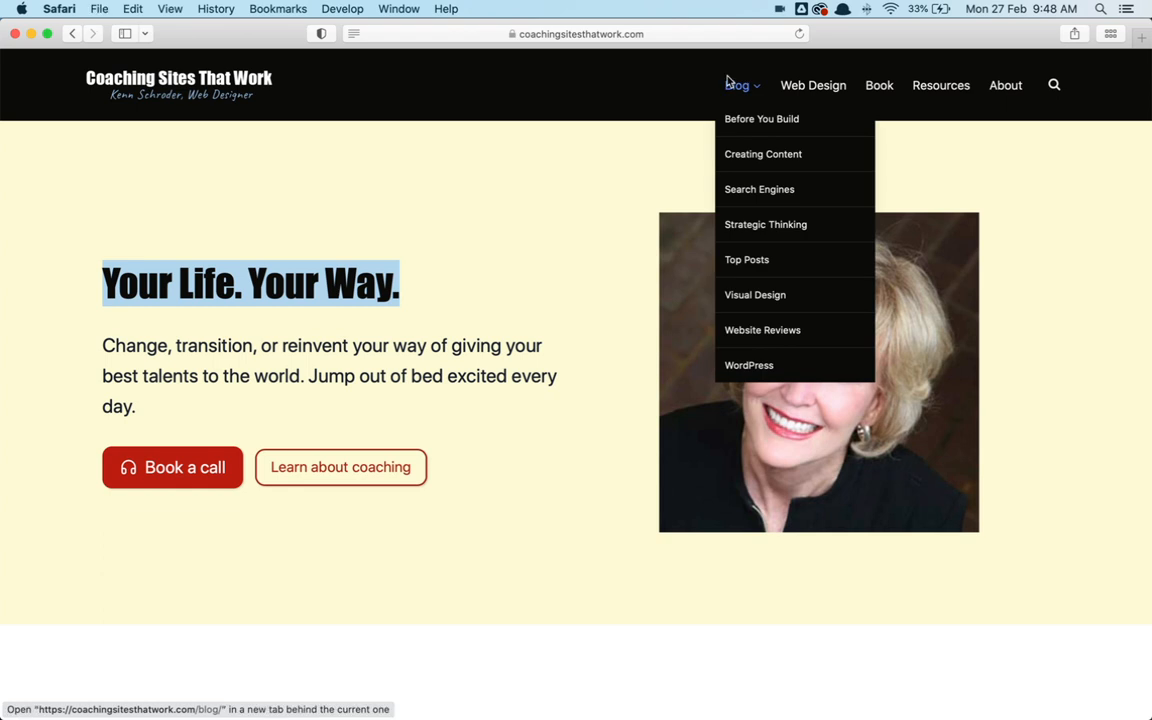
key(super+t)
text(katherinebock.com)
key(Return)
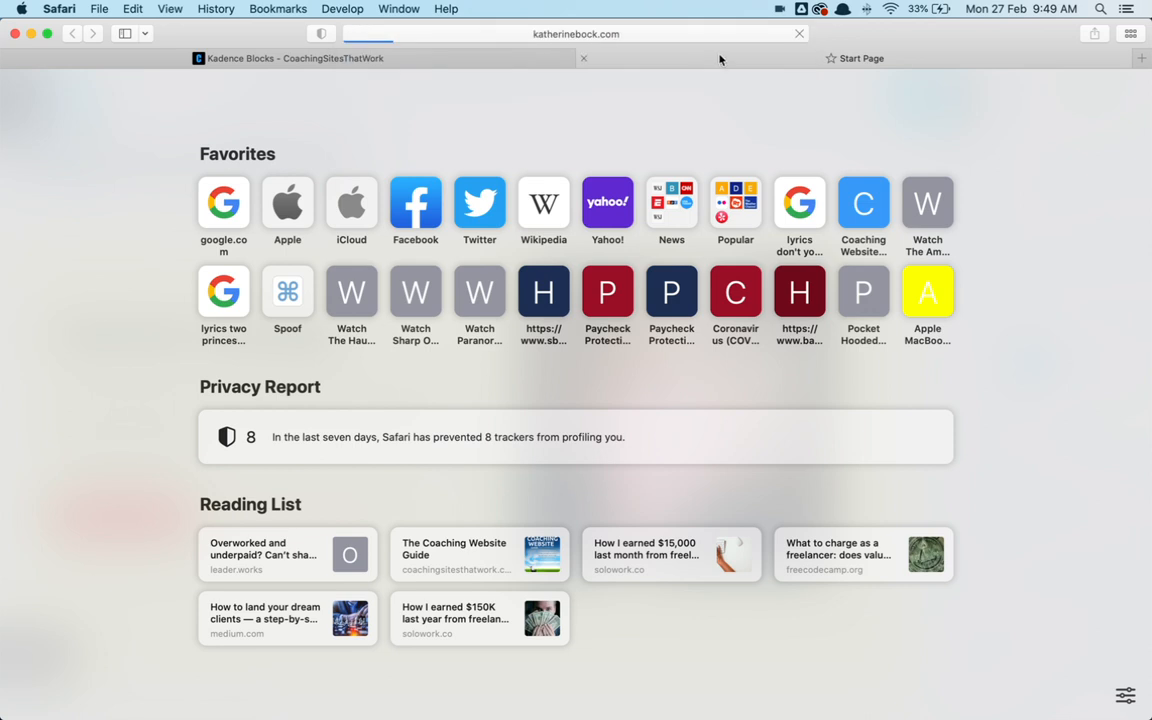
mouse_move(519, 67)
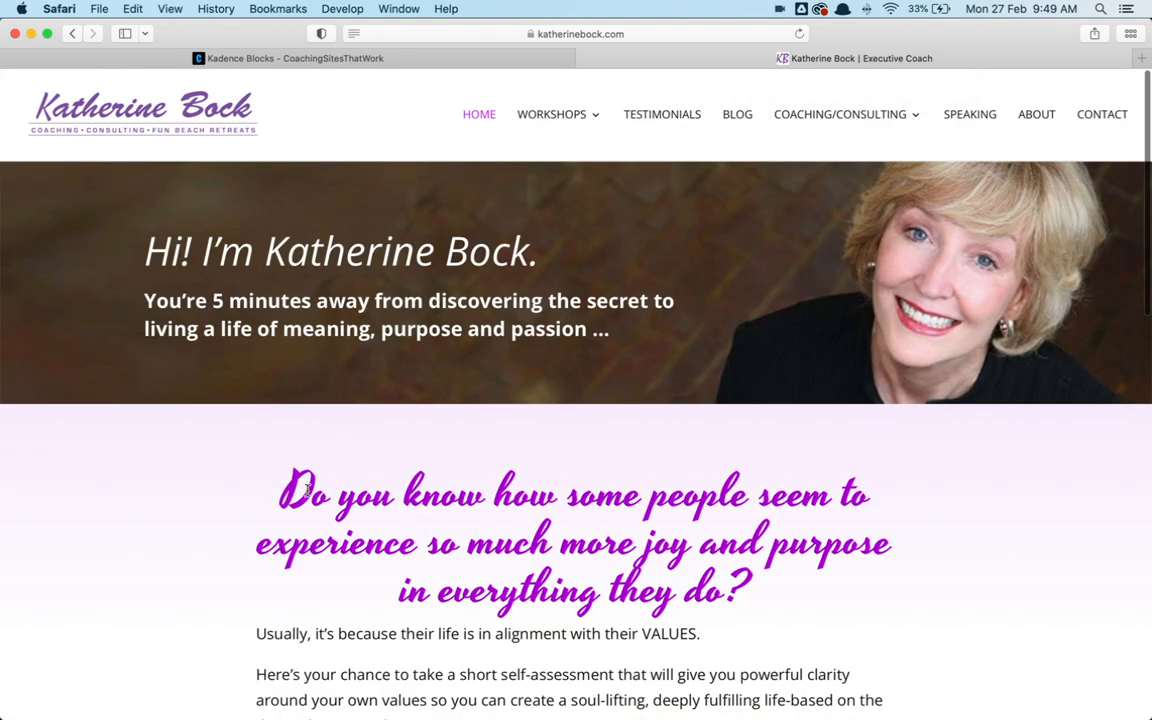
- Examine the script typeface of the coach site's opening headline and About section heading
drag(283, 492, 748, 586)
click(738, 580)
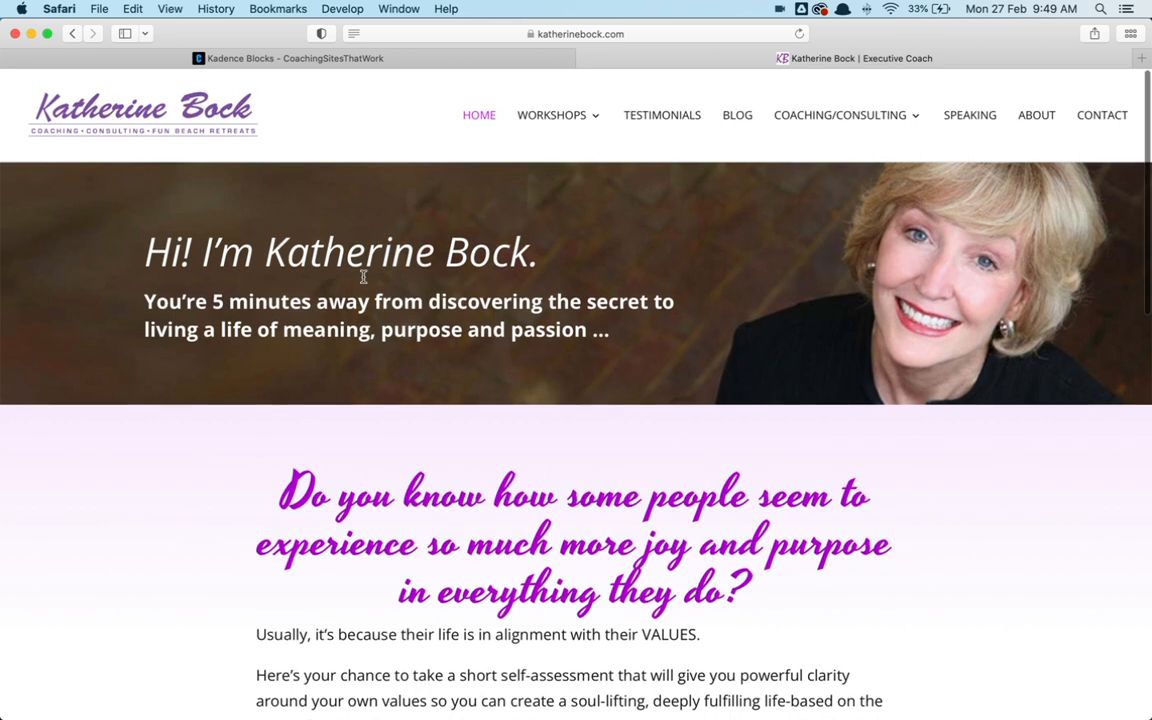
scroll(424, 313, down, 15)
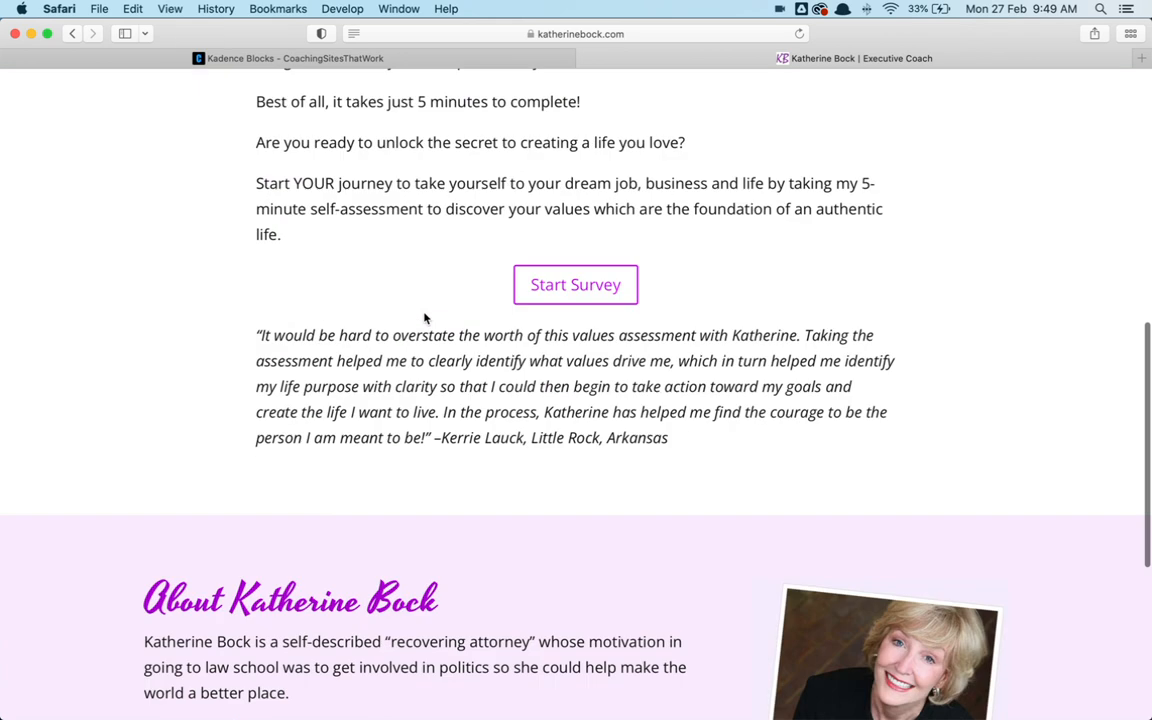
scroll(424, 313, down, 2)
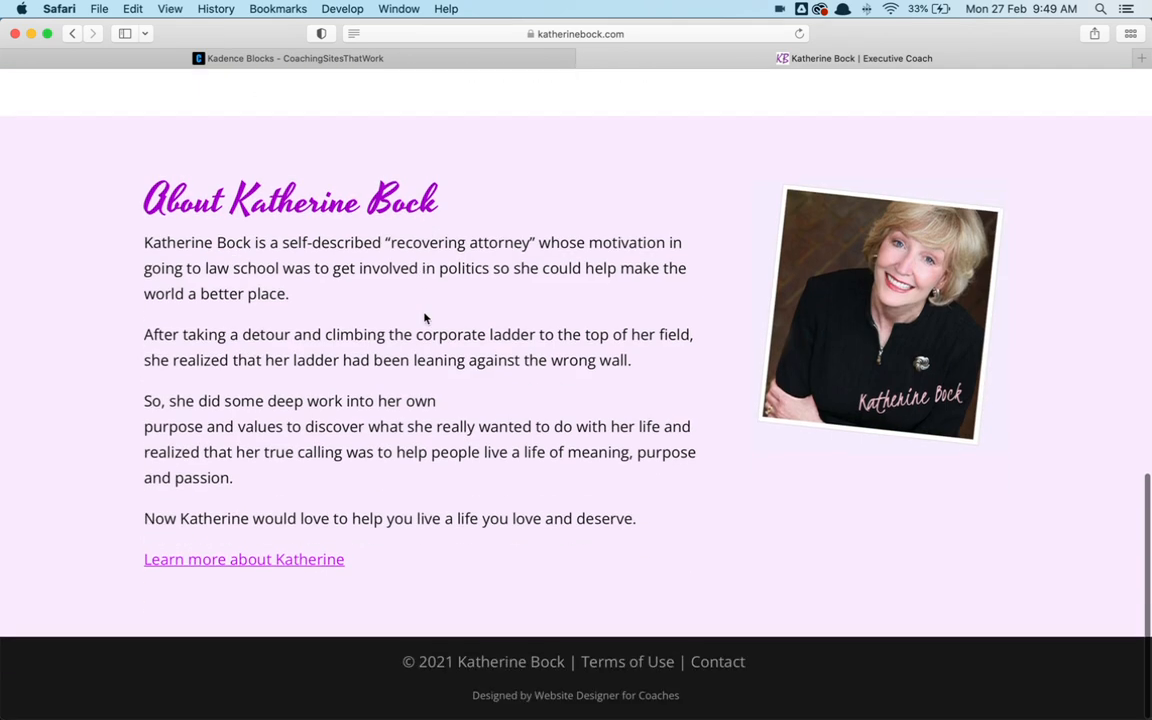
drag(137, 180, 437, 203)
click(437, 205)
scroll(437, 205, up, 1)
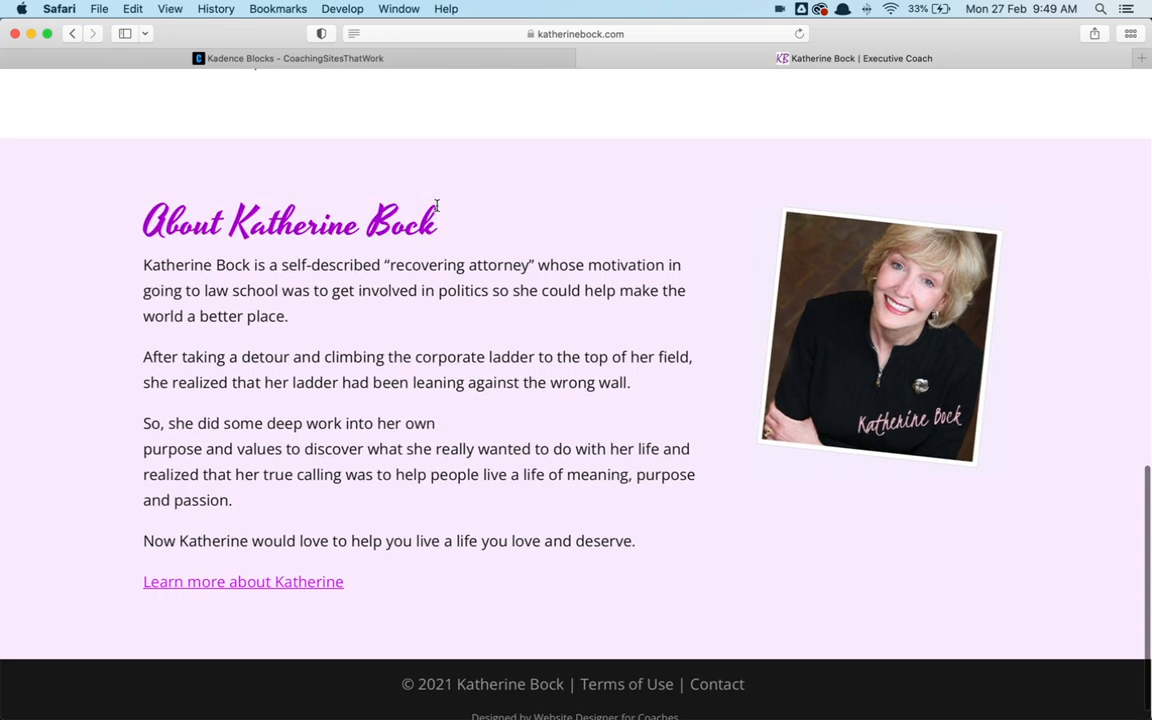
scroll(950, 425, up, 20)
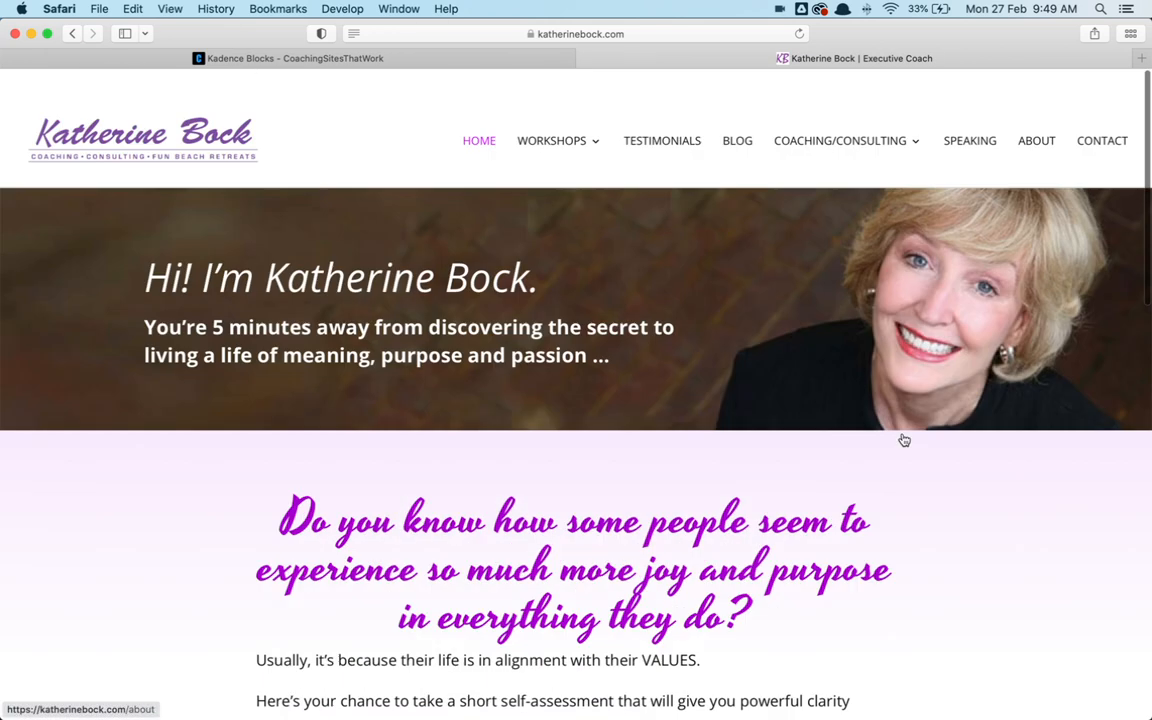
- Switch back to the page editor in Chrome, select the hero heading's text and open its Advanced Typography Settings
key(super+Tab)
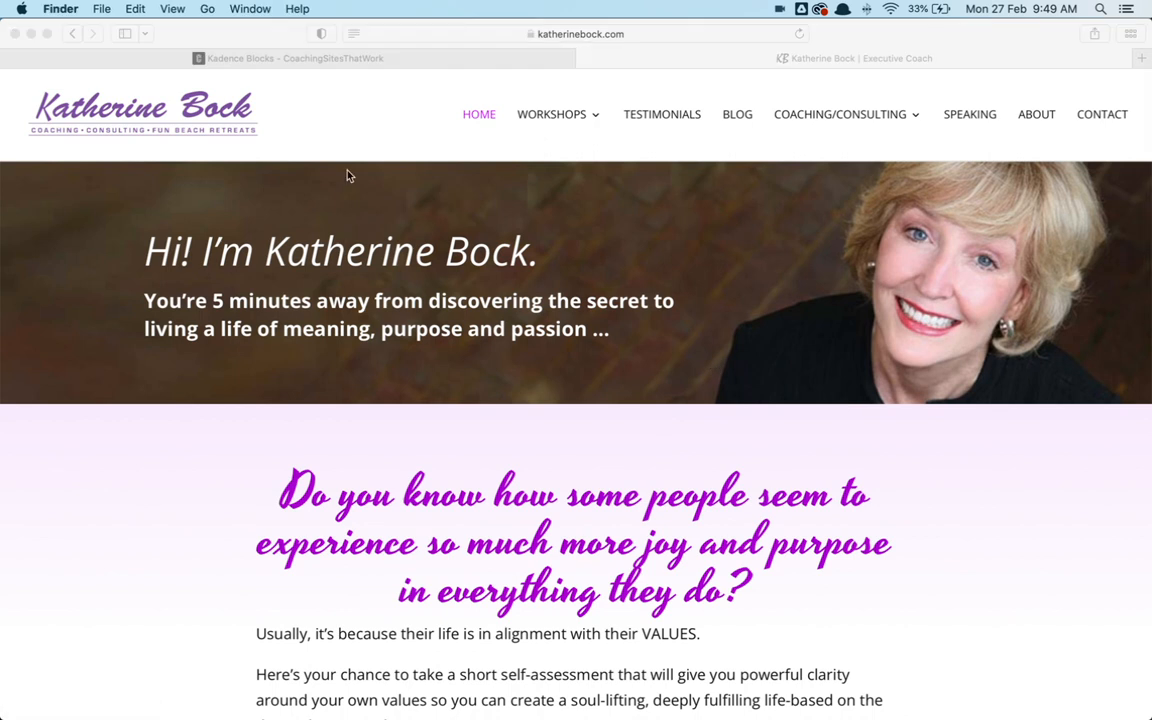
key(super+Tab)
key(super+Tab)
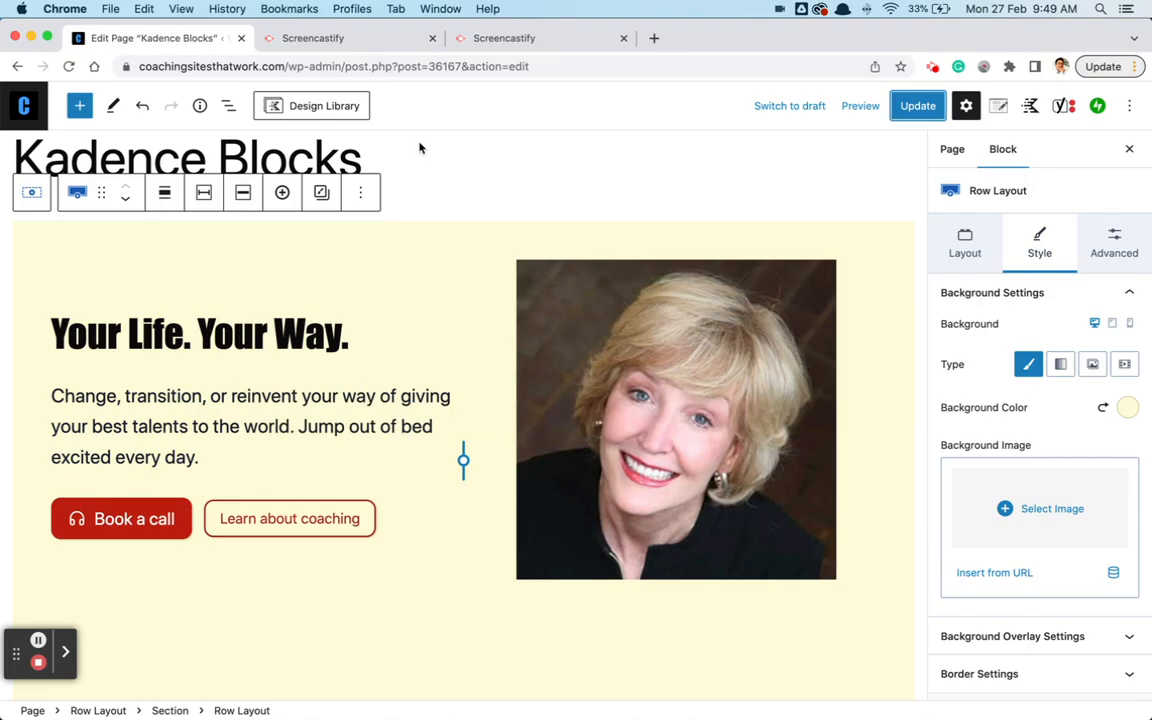
click(237, 339)
drag(368, 329, 200, 332)
drag(118, 330, 58, 330)
click(1093, 513)
scroll(1090, 517, down, 4)
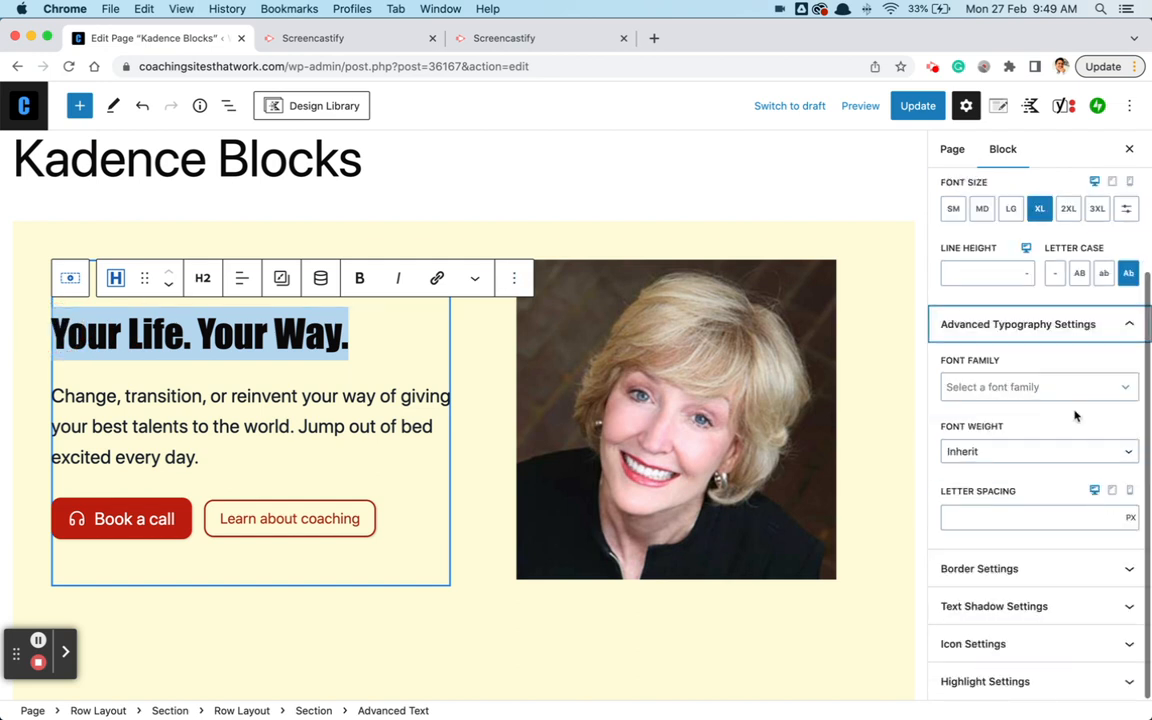
- Set the hero heading's font family to the Google font ABeeZee
click(1077, 388)
scroll(1011, 530, down, 4)
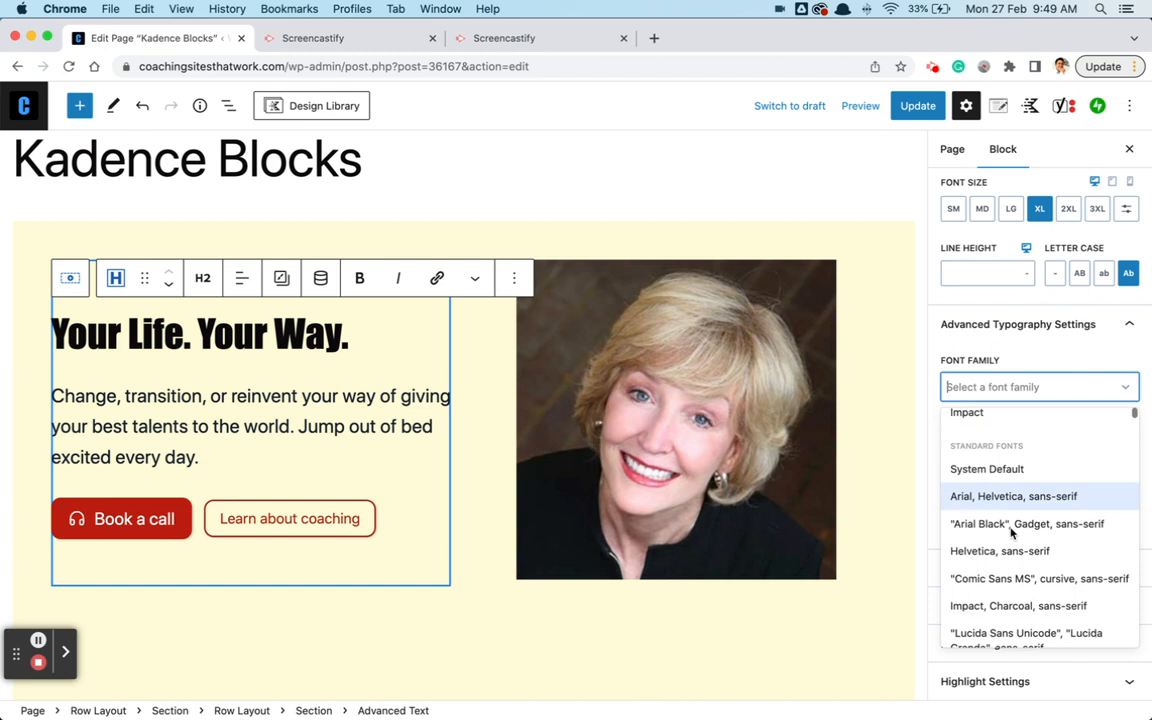
scroll(1011, 532, down, 5)
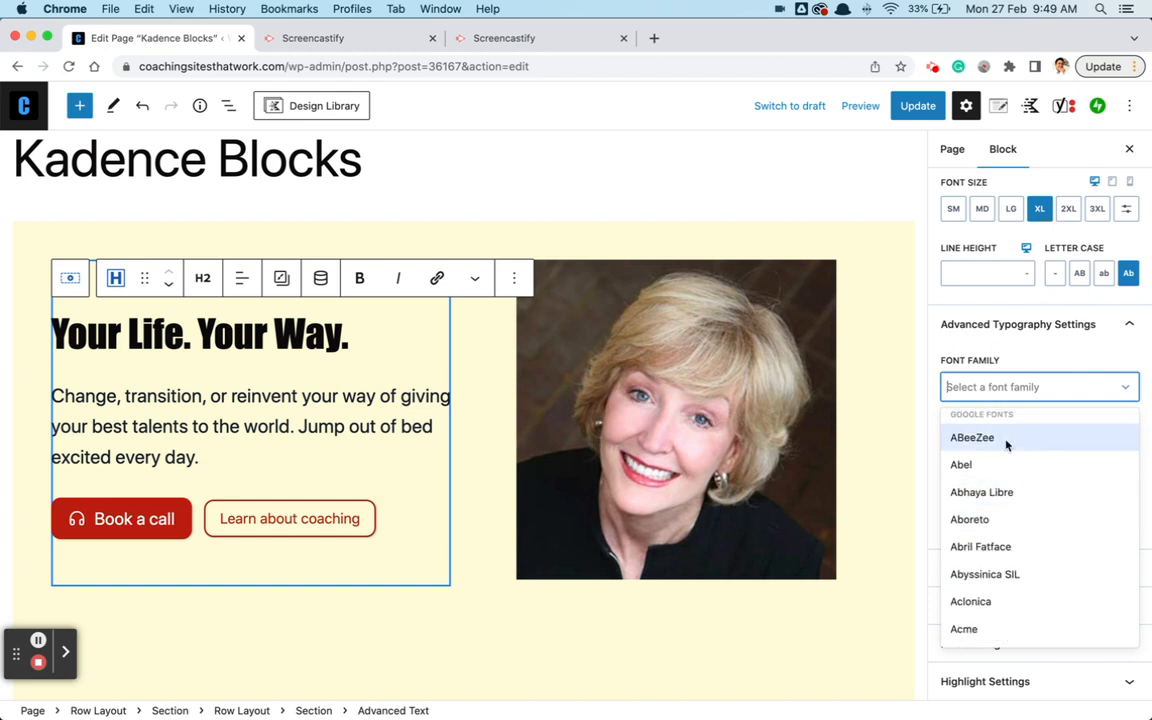
click(1007, 442)
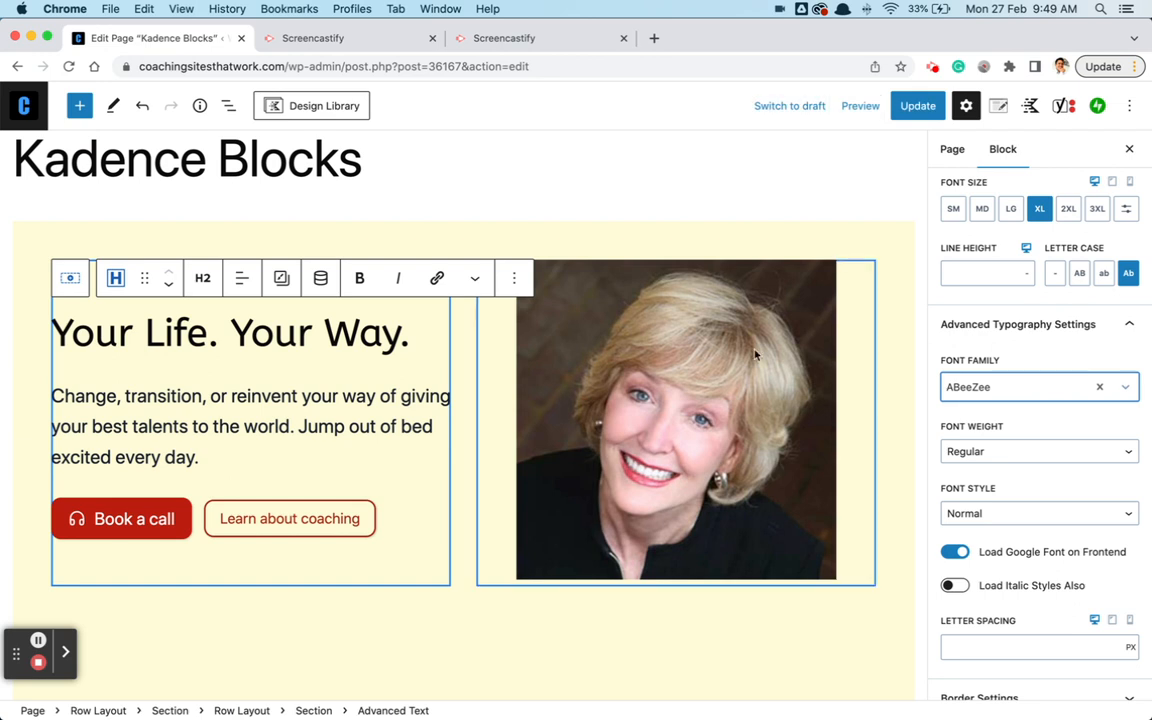
- Try the Google font Akshar on the hero heading and change its font family to Adamina
click(1064, 398)
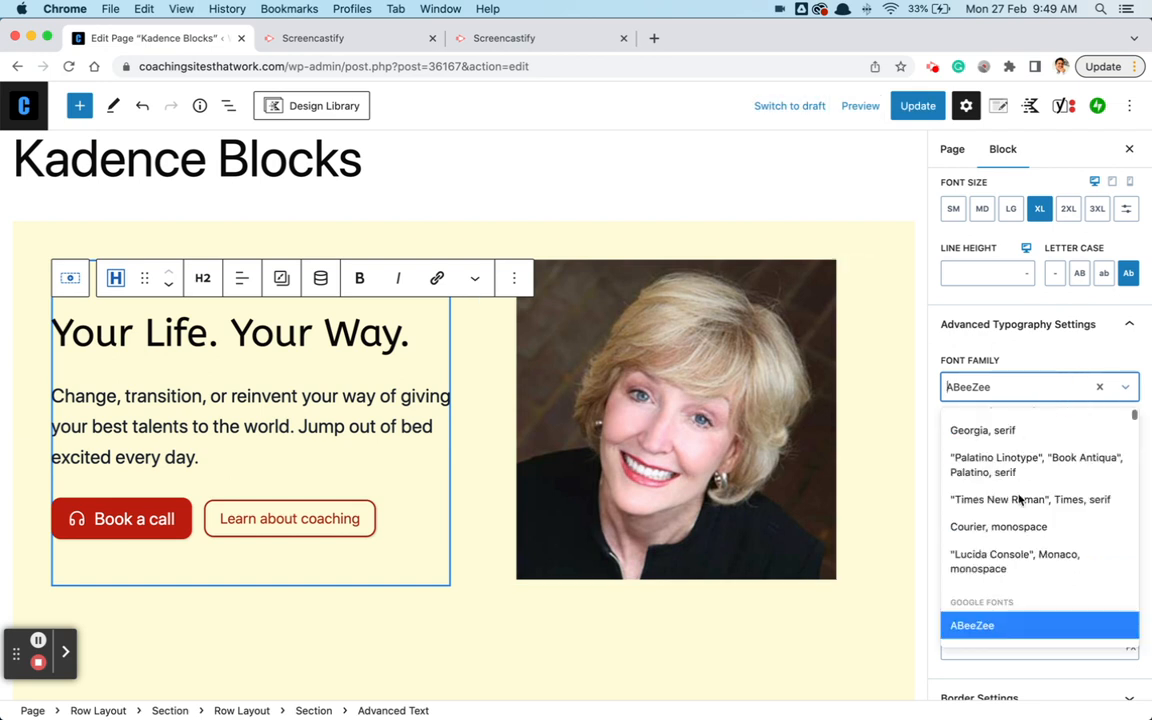
scroll(1021, 470, down, 3)
scroll(1019, 499, down, 1)
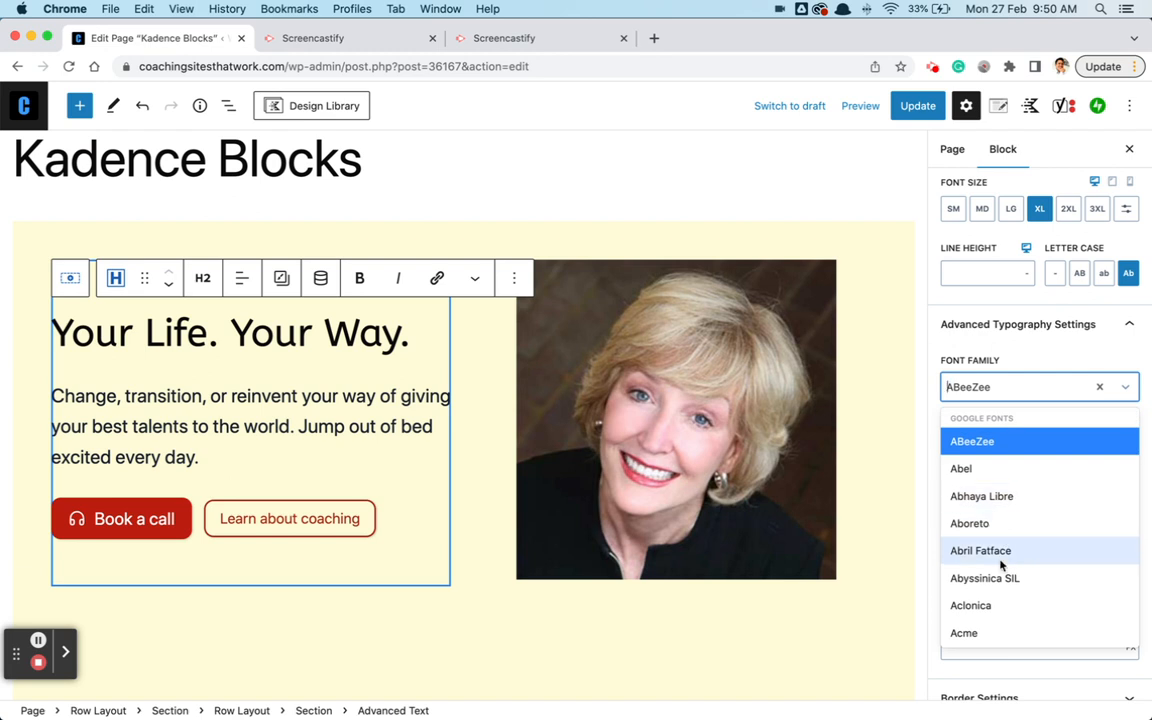
scroll(1000, 565, down, 6)
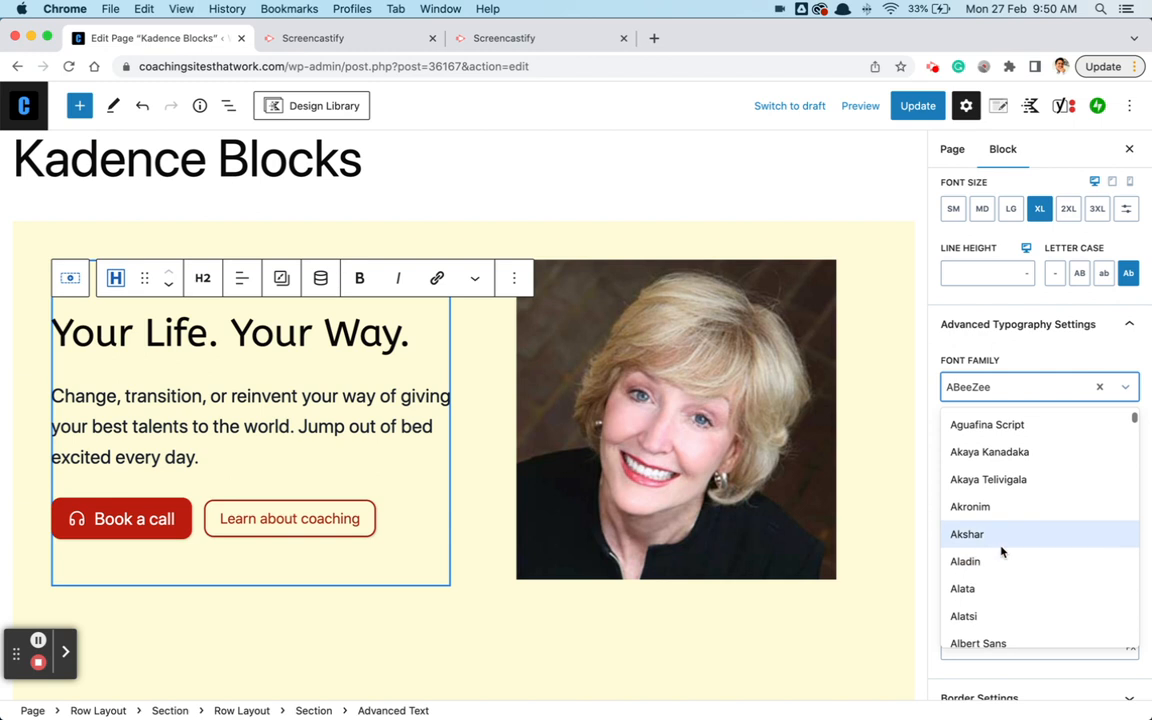
click(998, 536)
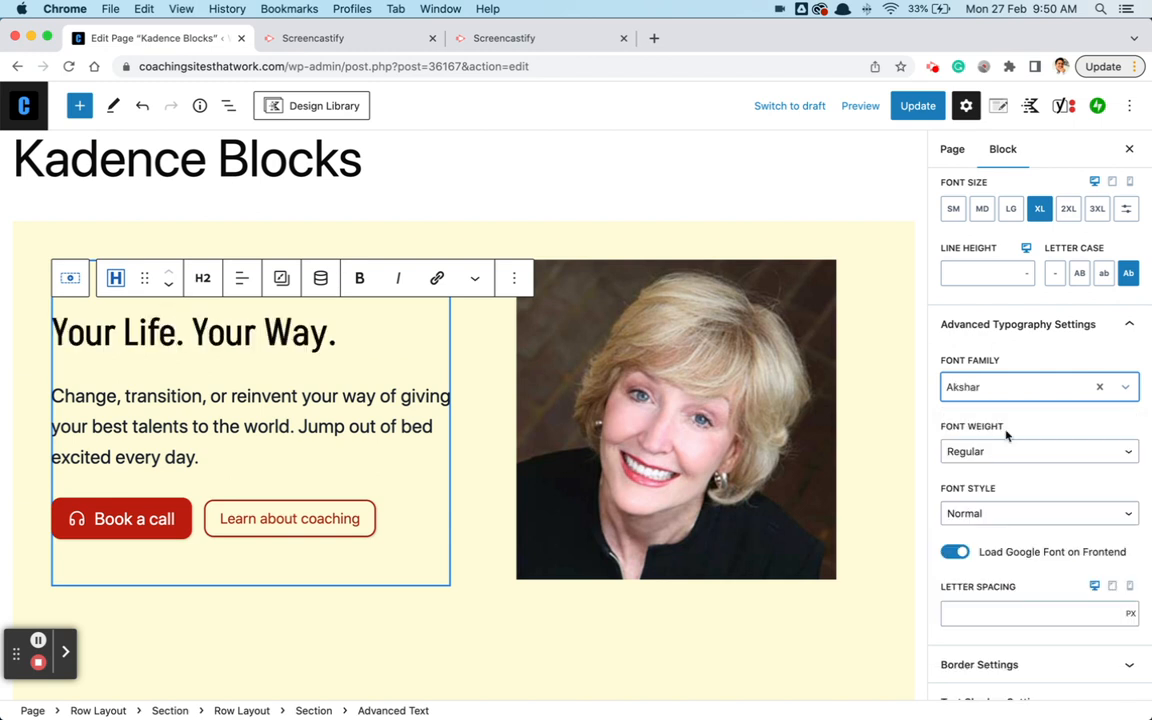
click(1003, 388)
click(972, 460)
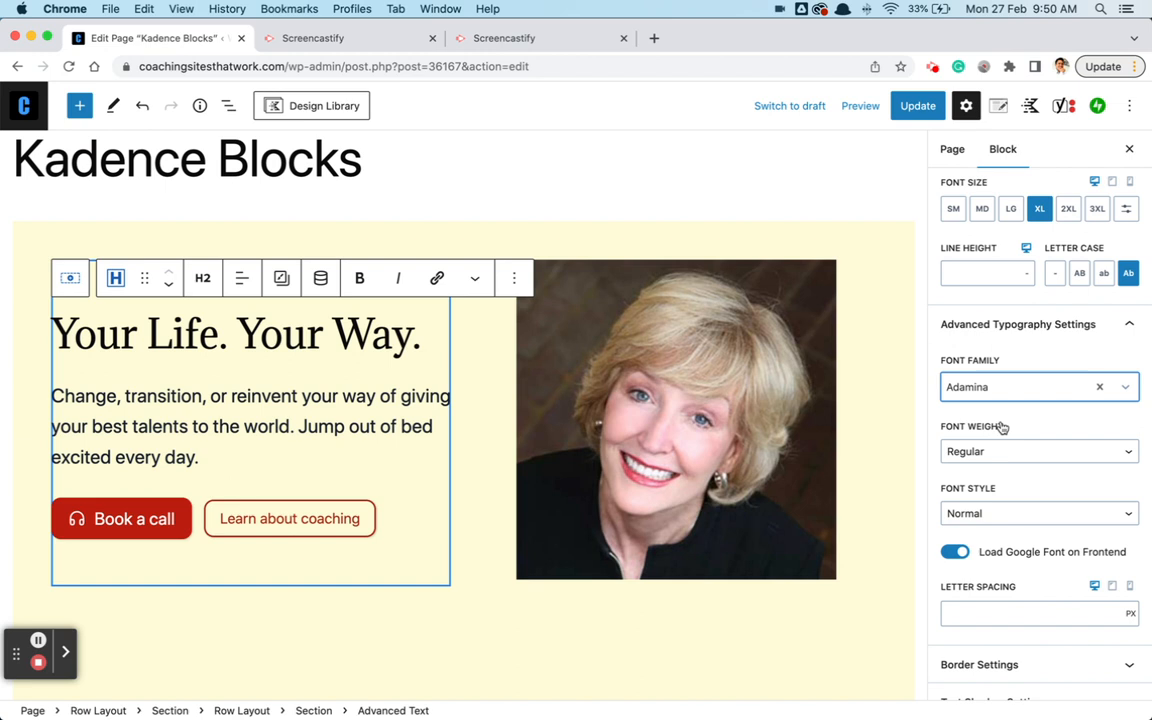
- Set the hero heading's font family back to the Google font ABeeZee and update the page
click(990, 388)
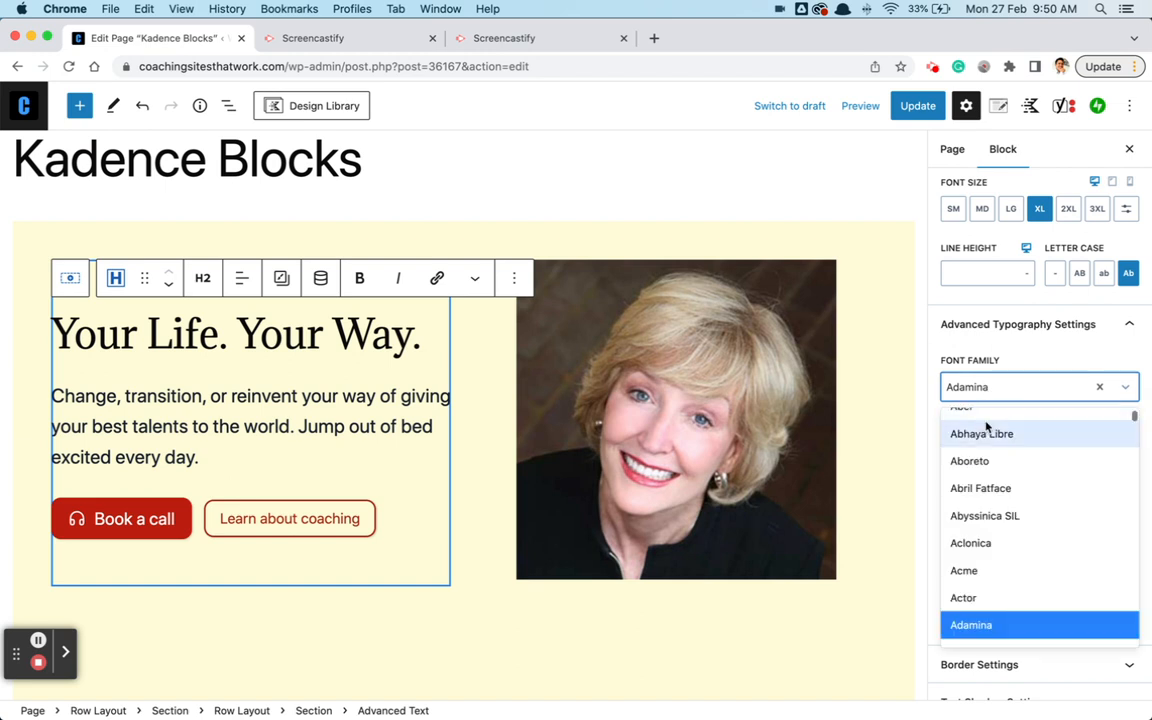
scroll(987, 427, up, 10)
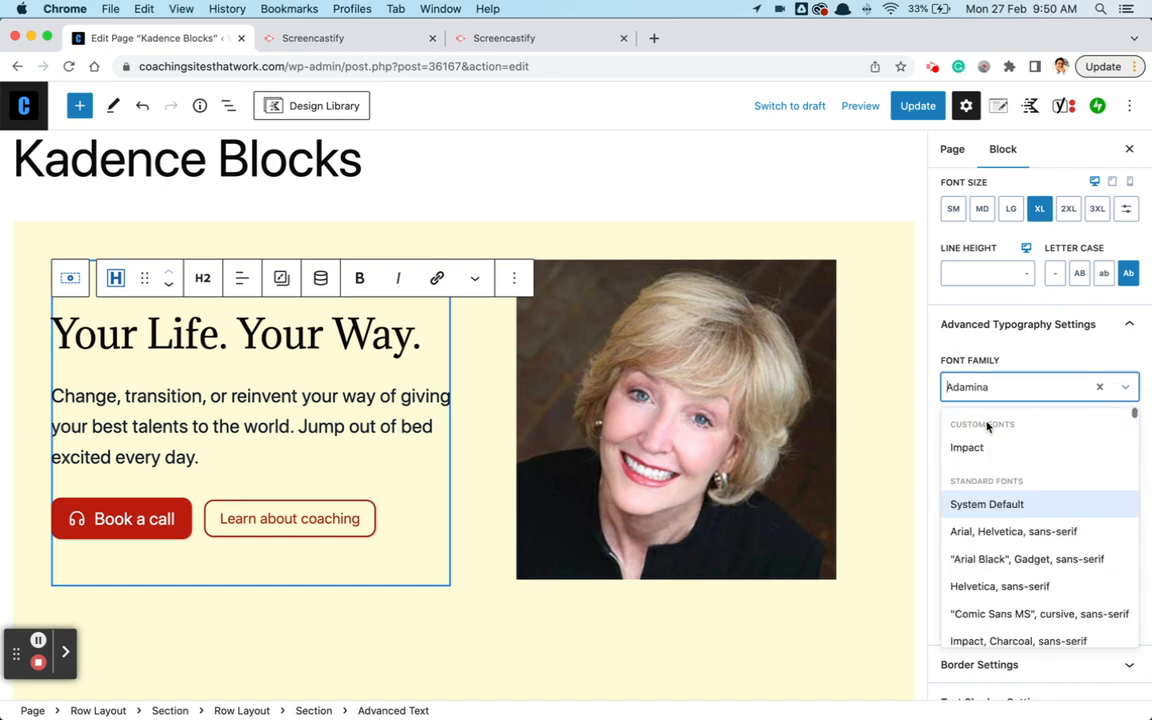
scroll(985, 535, down, 3)
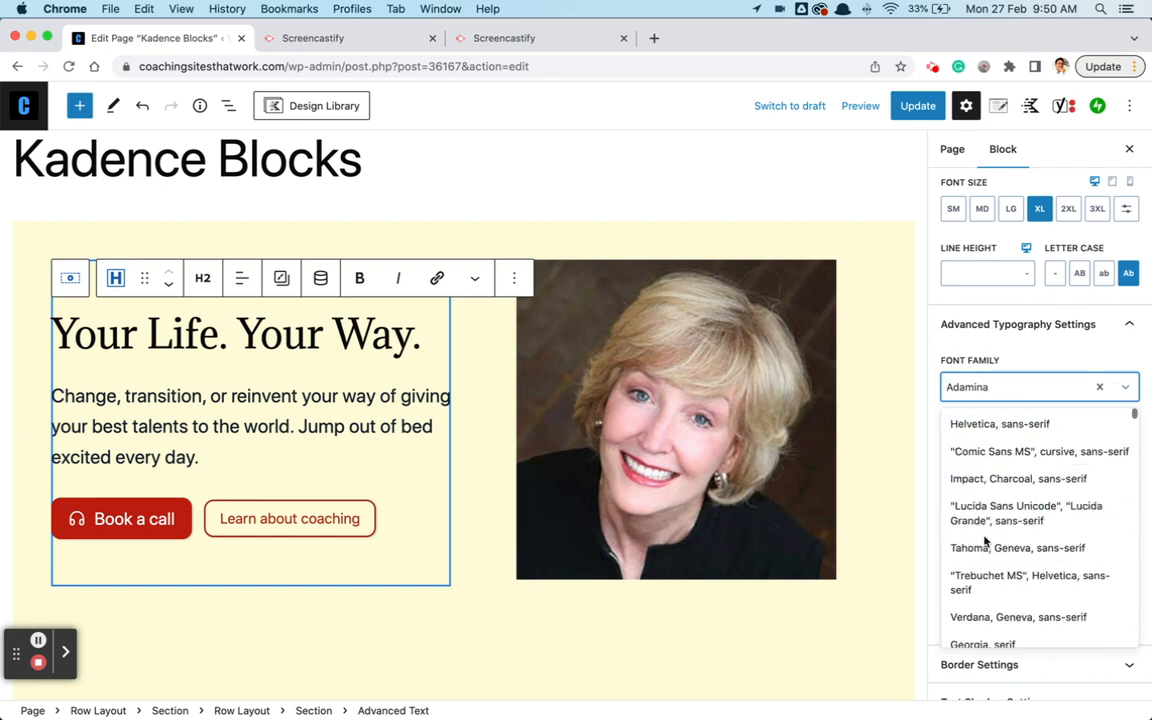
scroll(985, 541, down, 6)
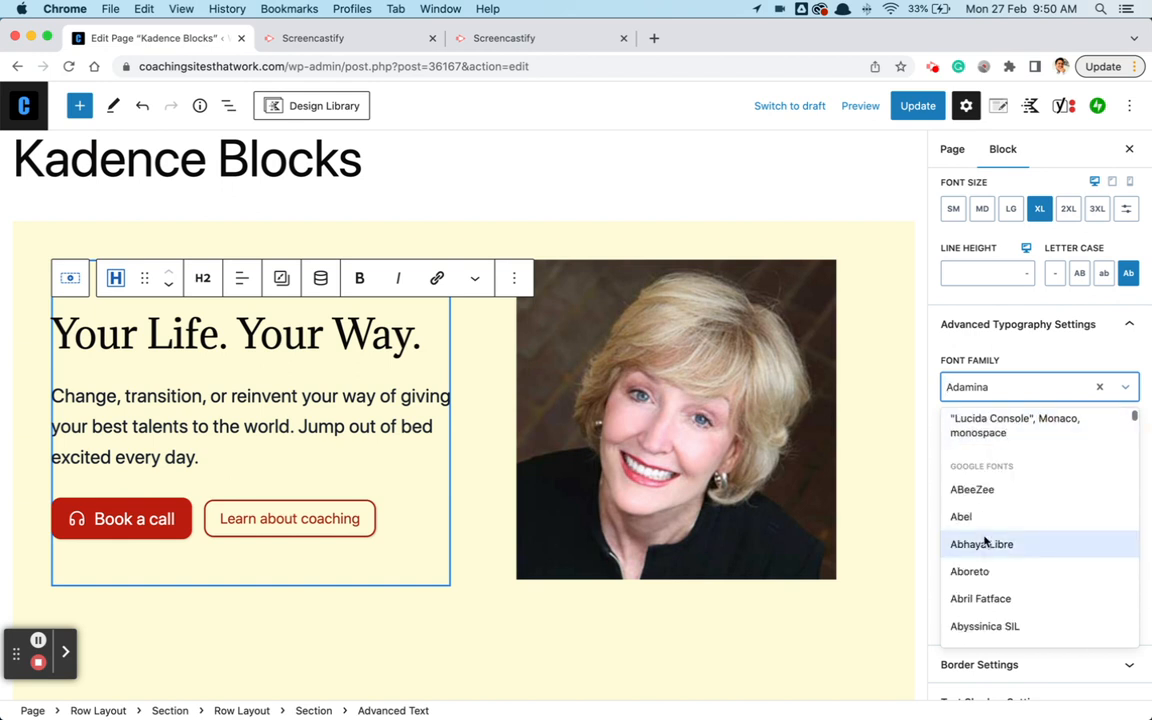
click(975, 490)
click(913, 105)
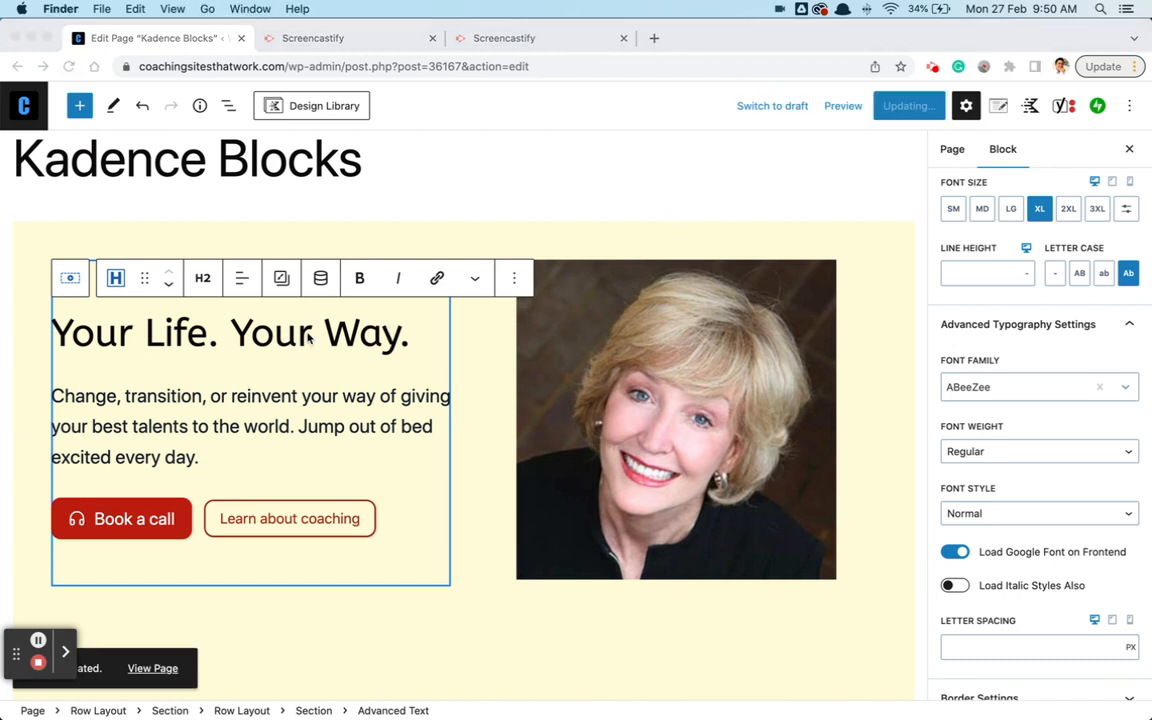
- Switch to Safari and examine the hero heading's font and the buttons on the live Kadence Blocks page
key(super+Tab)
key(super+Tab)
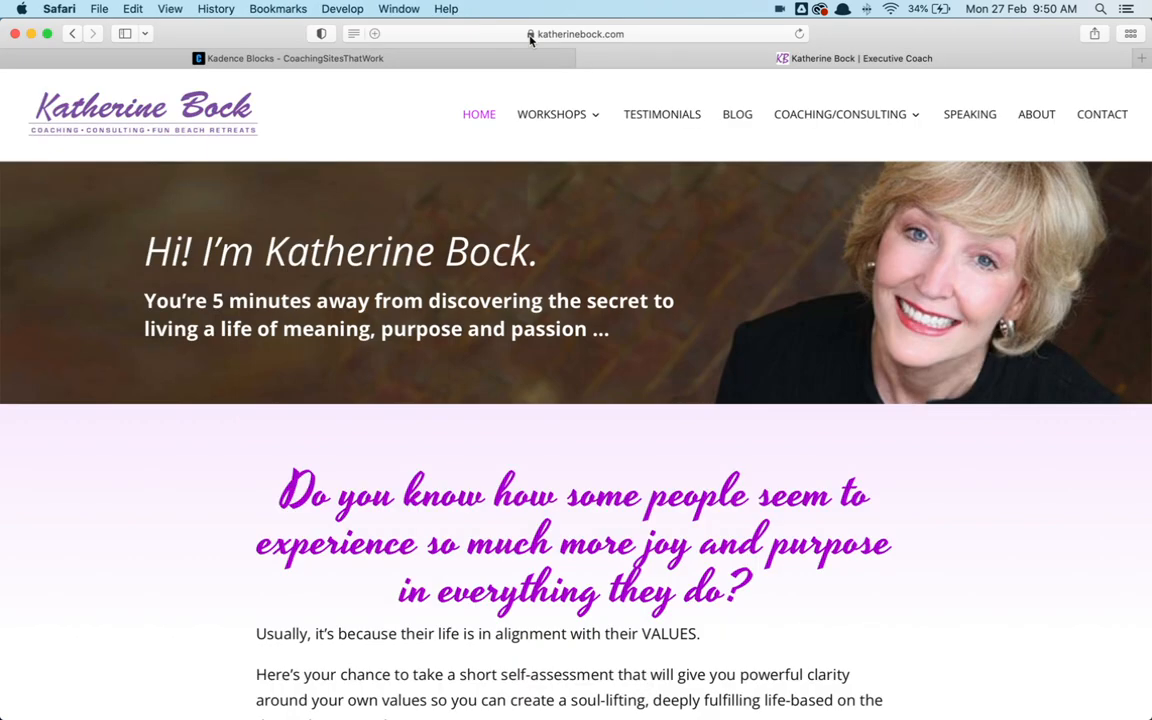
click(427, 58)
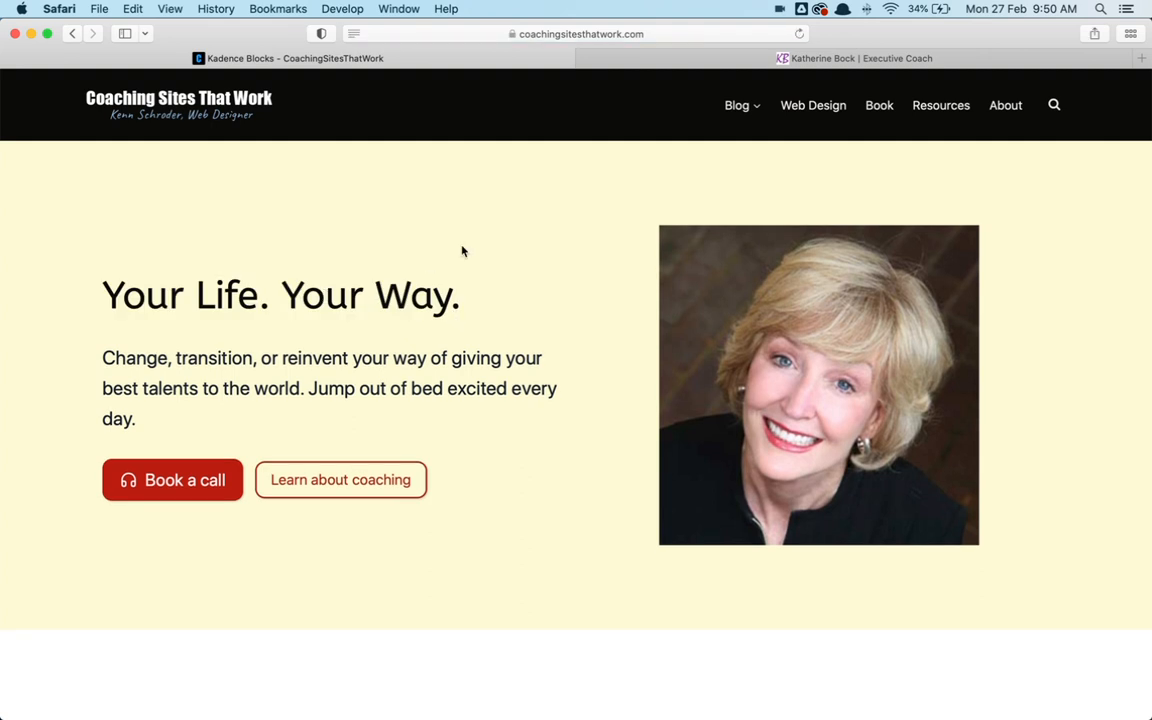
scroll(460, 250, down, 1)
scroll(458, 250, up, 1)
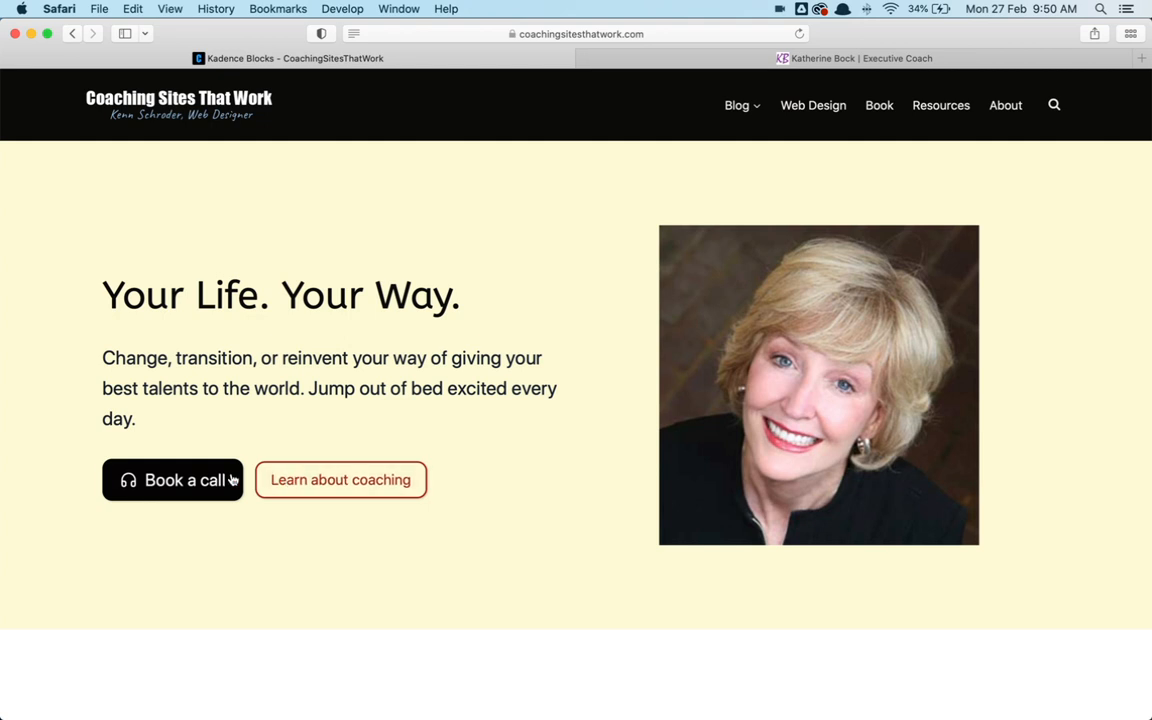
drag(114, 290, 237, 297)
click(420, 298)
click(507, 290)
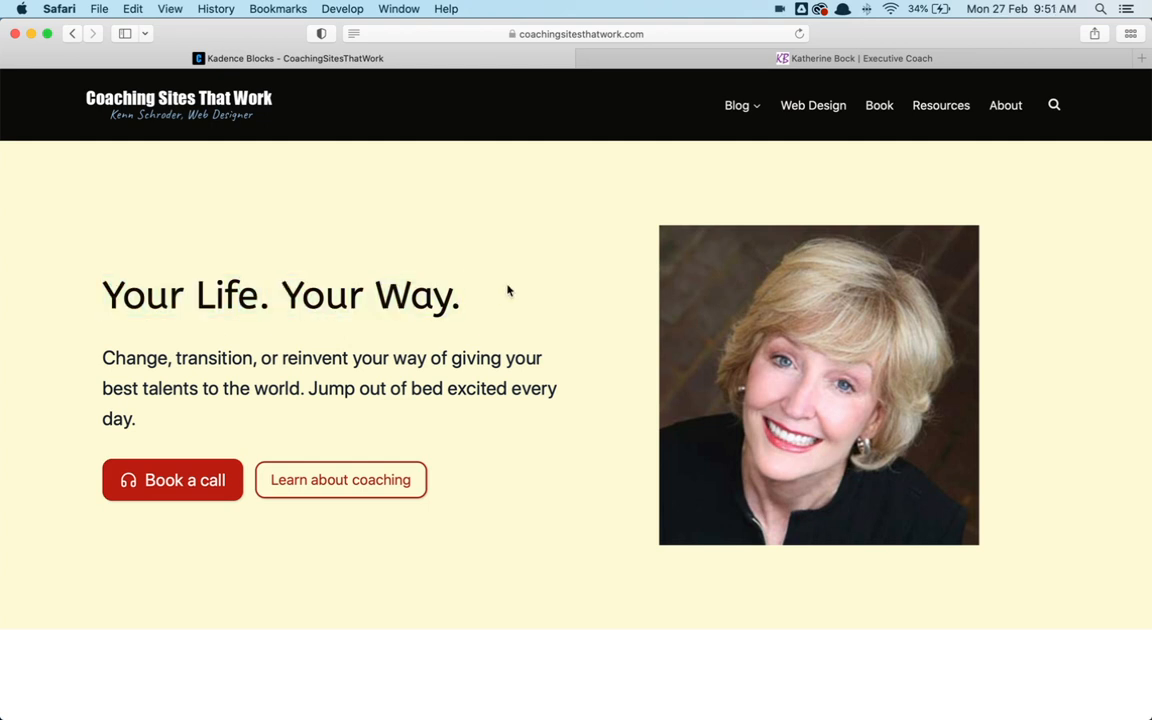
drag(455, 297, 288, 298)
click(495, 300)
- Examine the script headline below the coach site's banner and return to the live Kadence Blocks page
click(680, 60)
scroll(571, 311, down, 3)
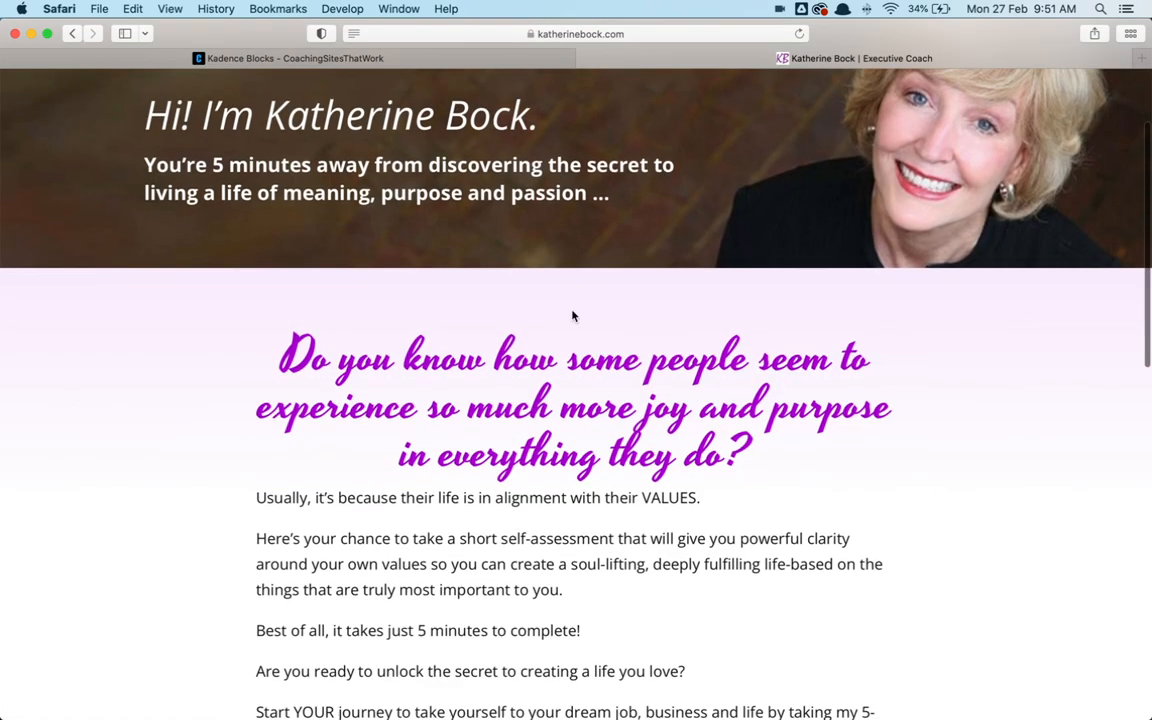
drag(265, 312, 758, 422)
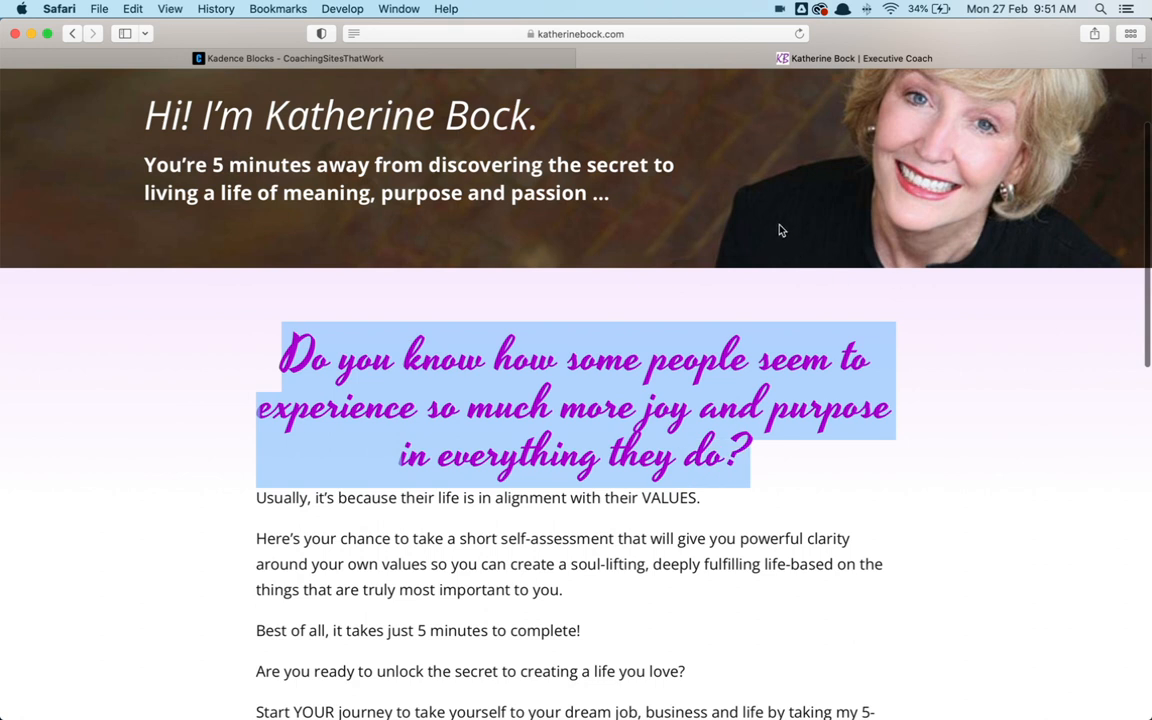
click(650, 302)
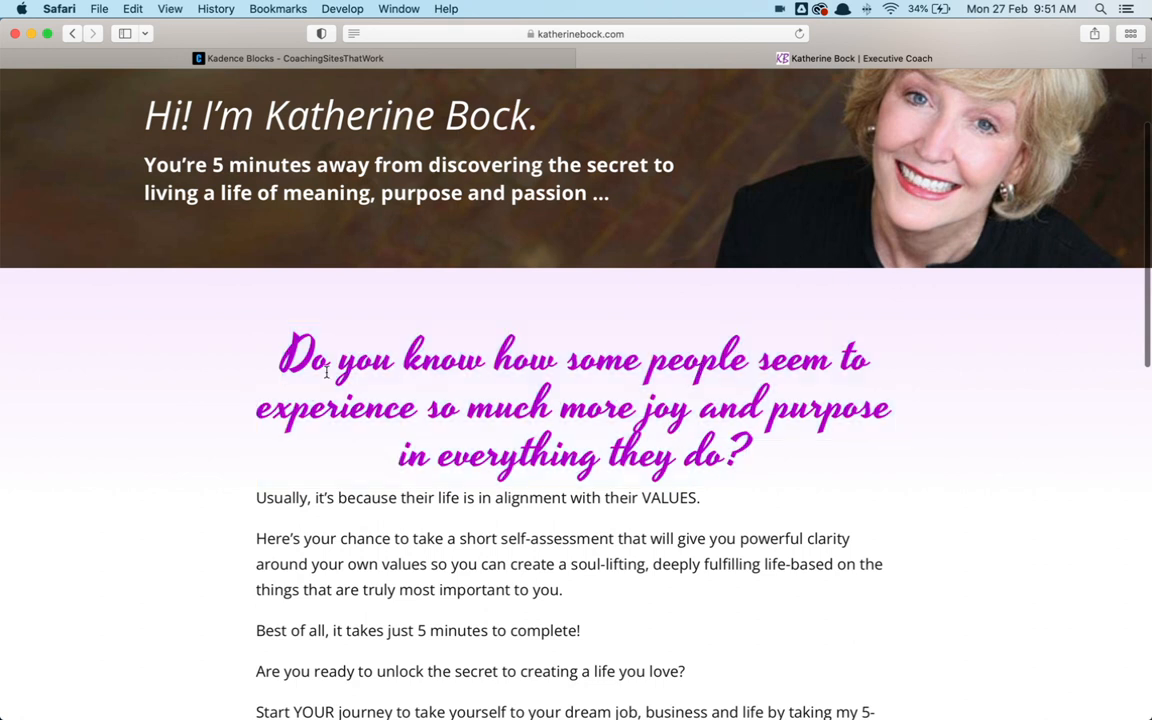
drag(264, 322, 769, 432)
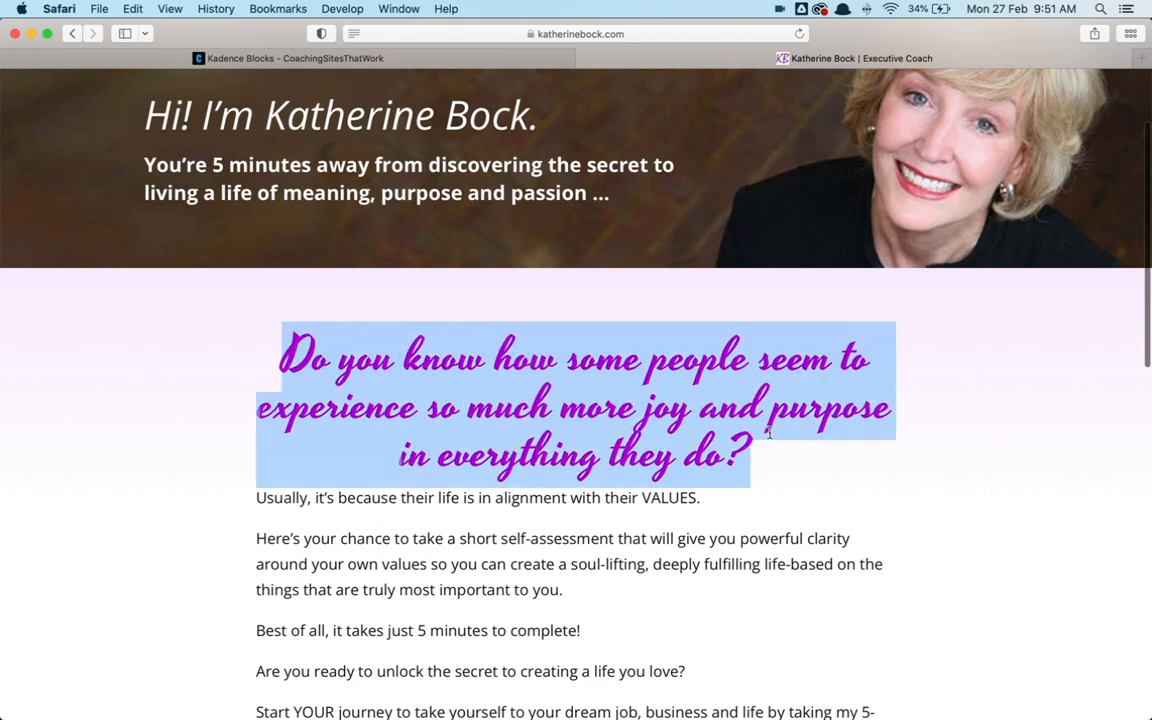
scroll(769, 432, up, 3)
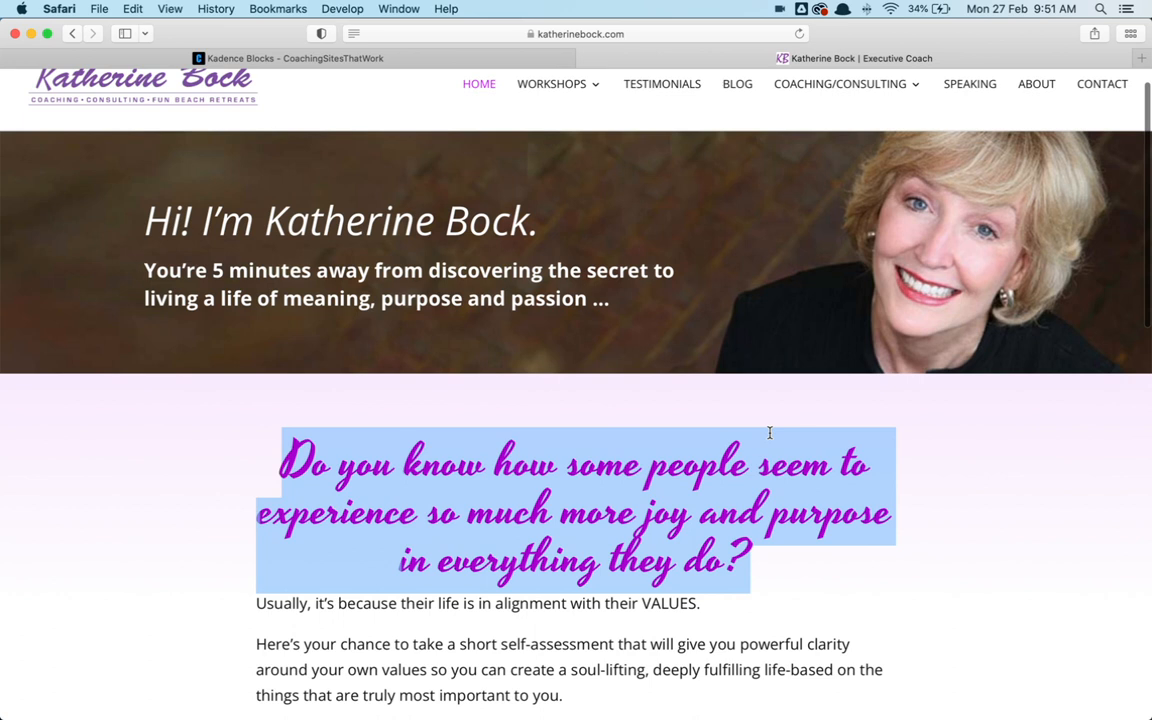
scroll(702, 431, down, 2)
click(702, 430)
scroll(458, 453, up, 2)
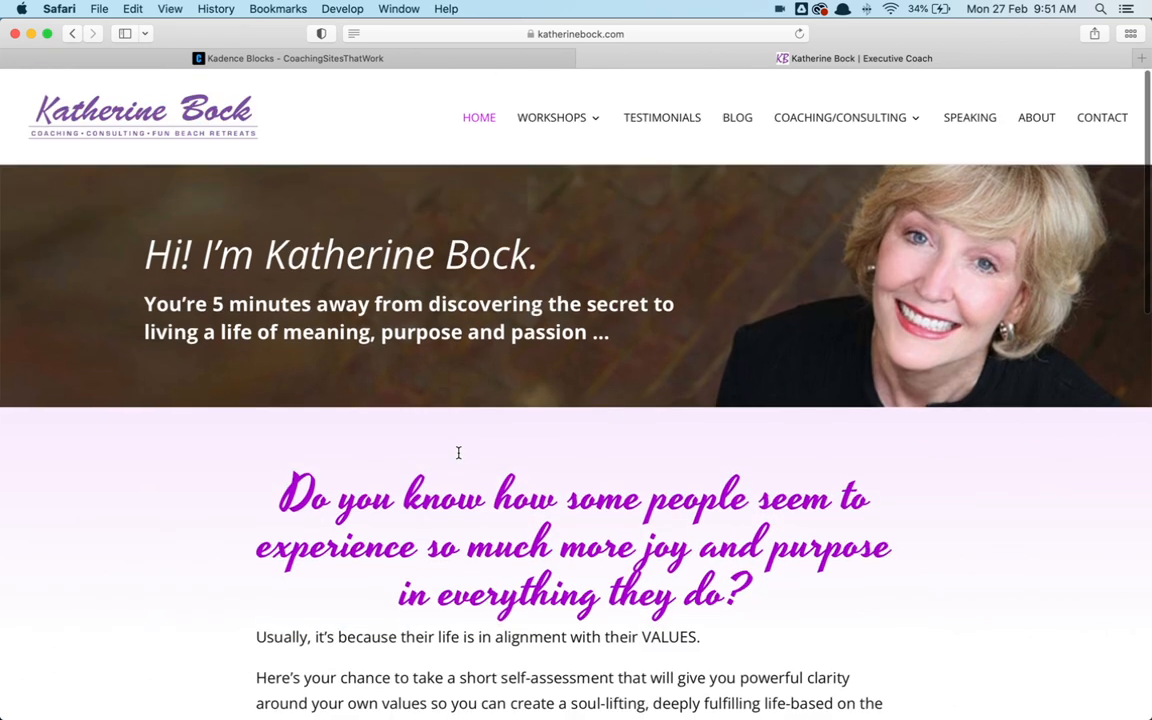
scroll(458, 458, down, 5)
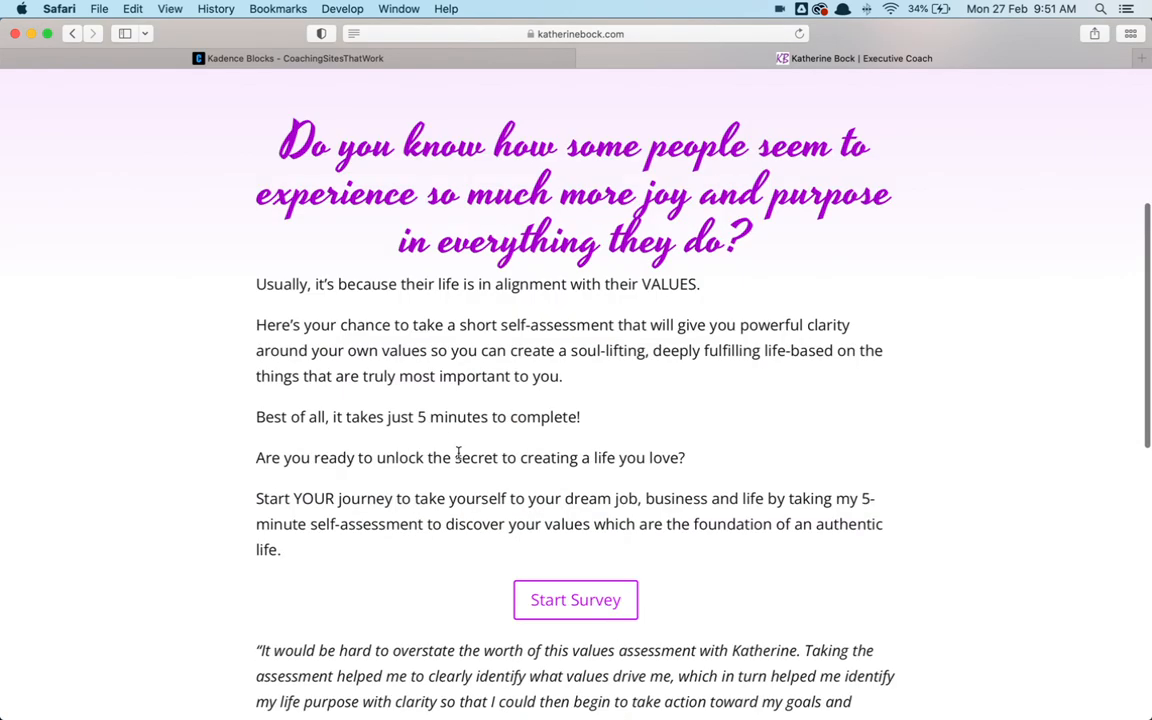
scroll(458, 453, up, 5)
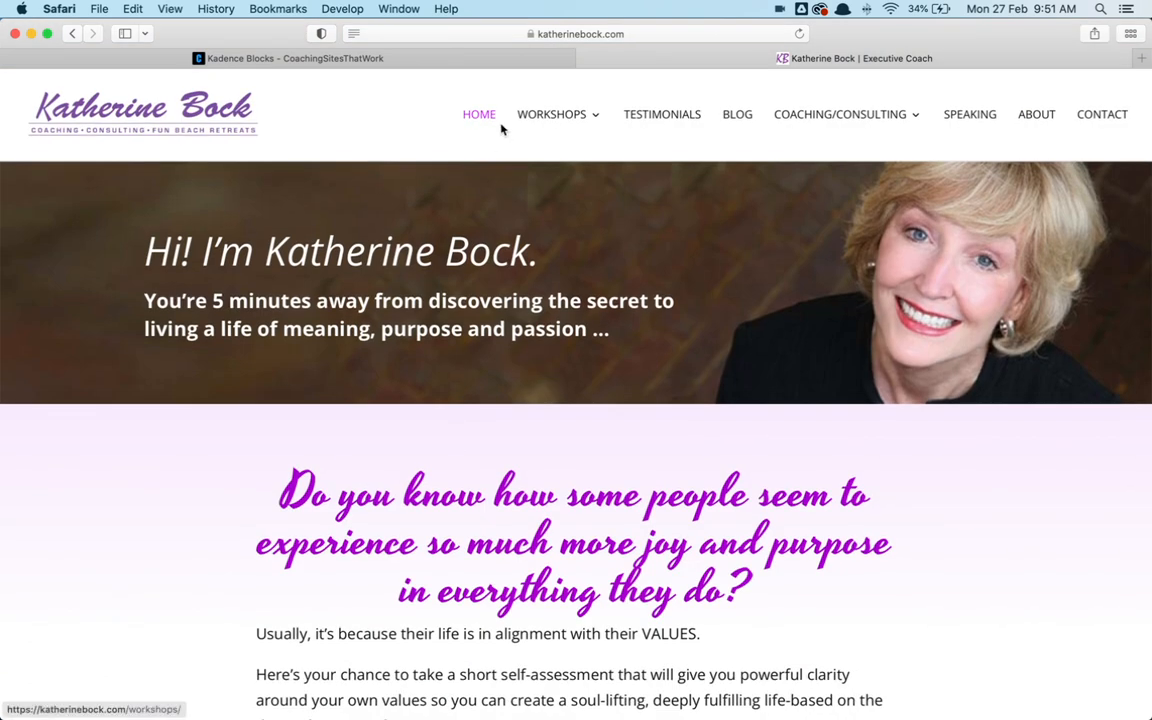
click(400, 52)
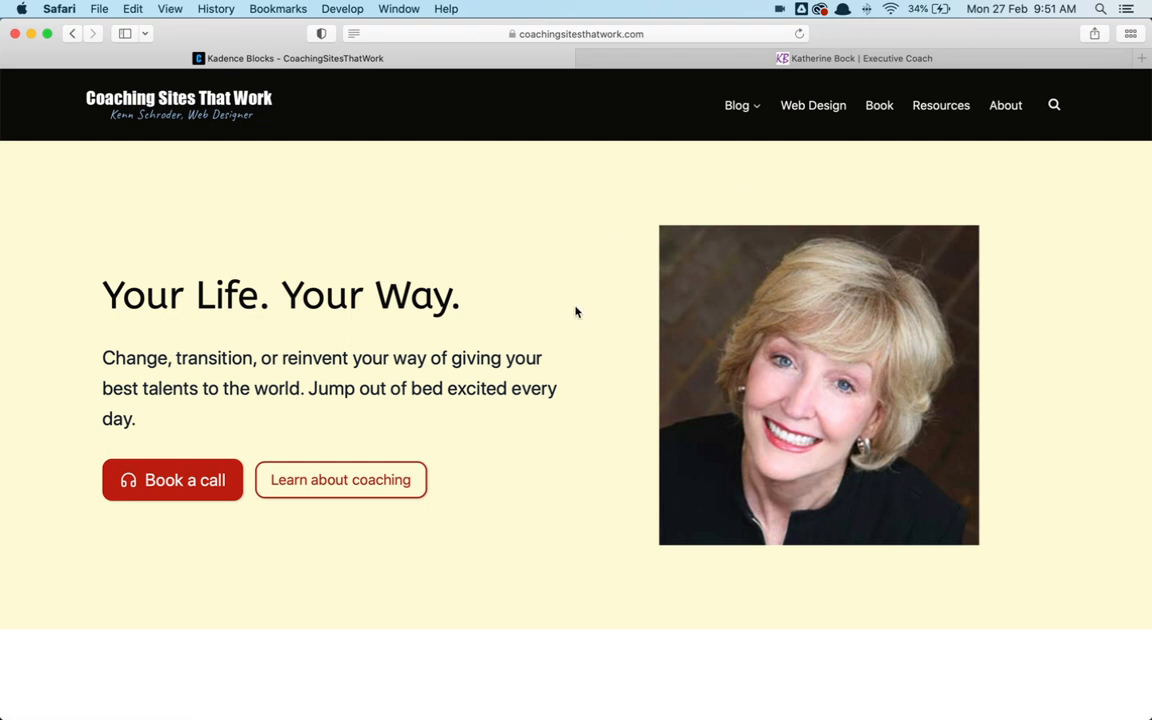
- Switch back to Chrome and show the Screencastify My Videos page
key(ctrl+Up)
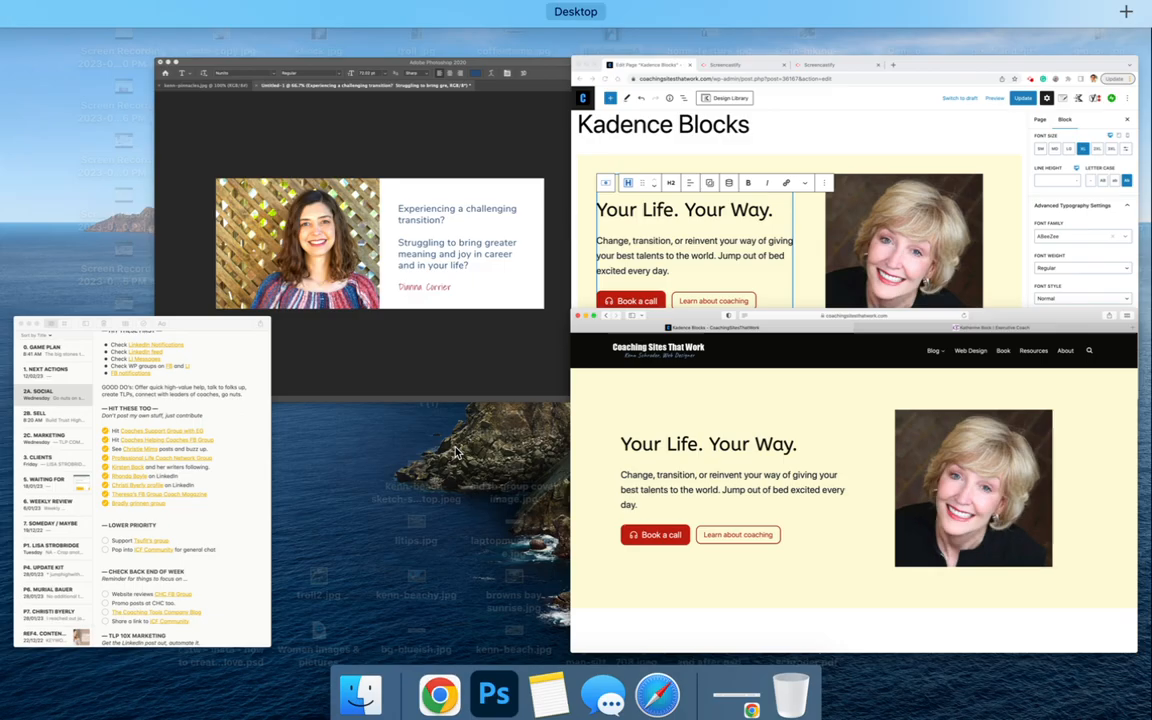
click(686, 200)
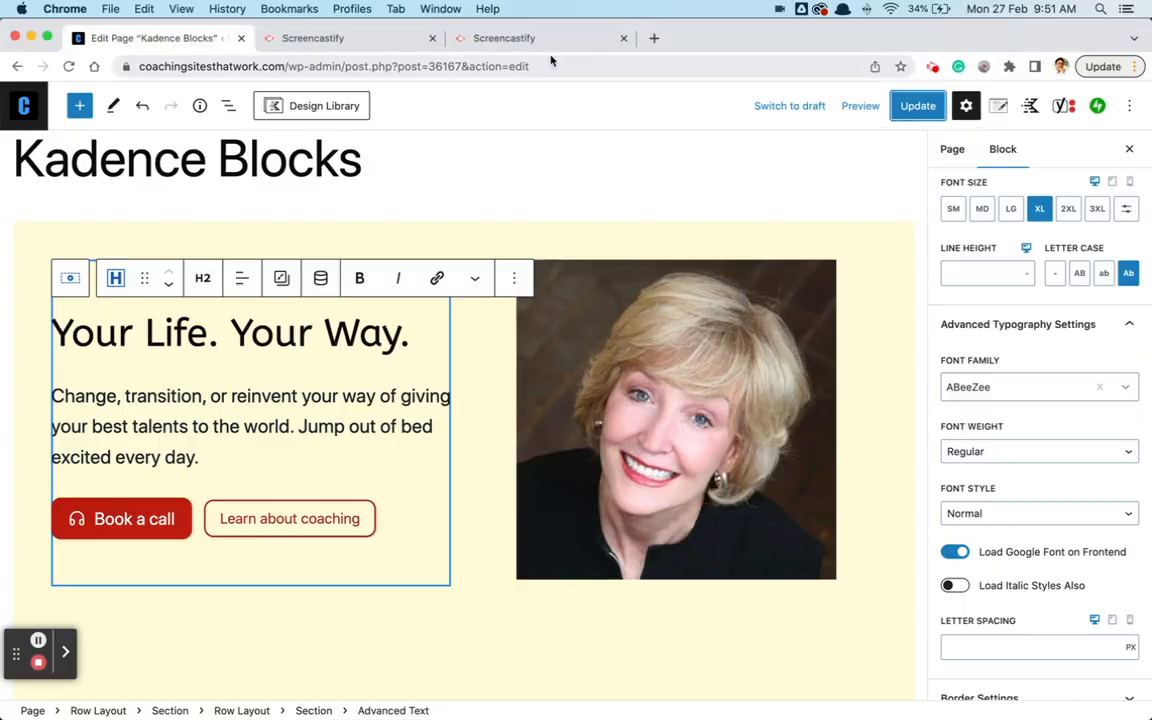
click(506, 40)
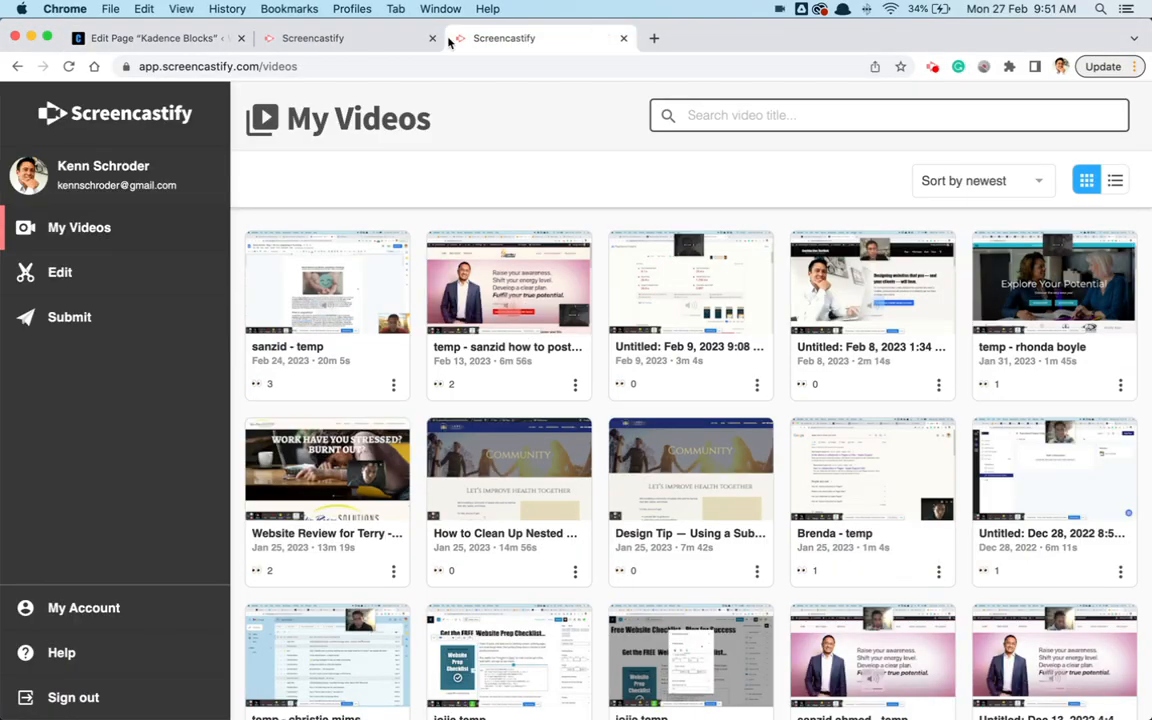